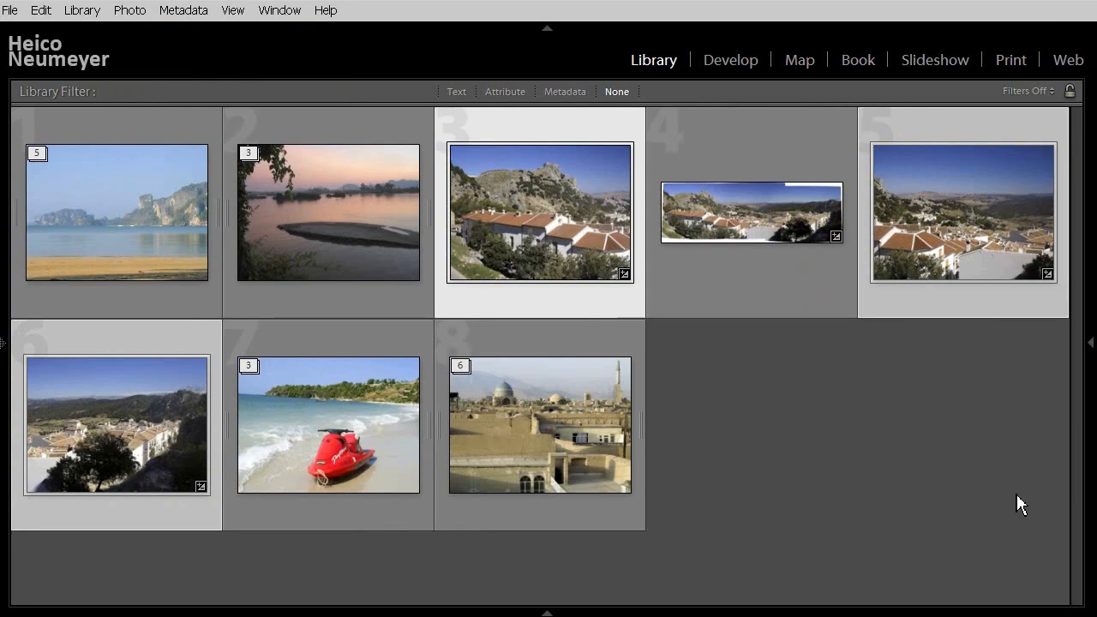
# Step: Open the finished hillside village panorama in an enlarged view
pyautogui.doubleClick(760, 238)
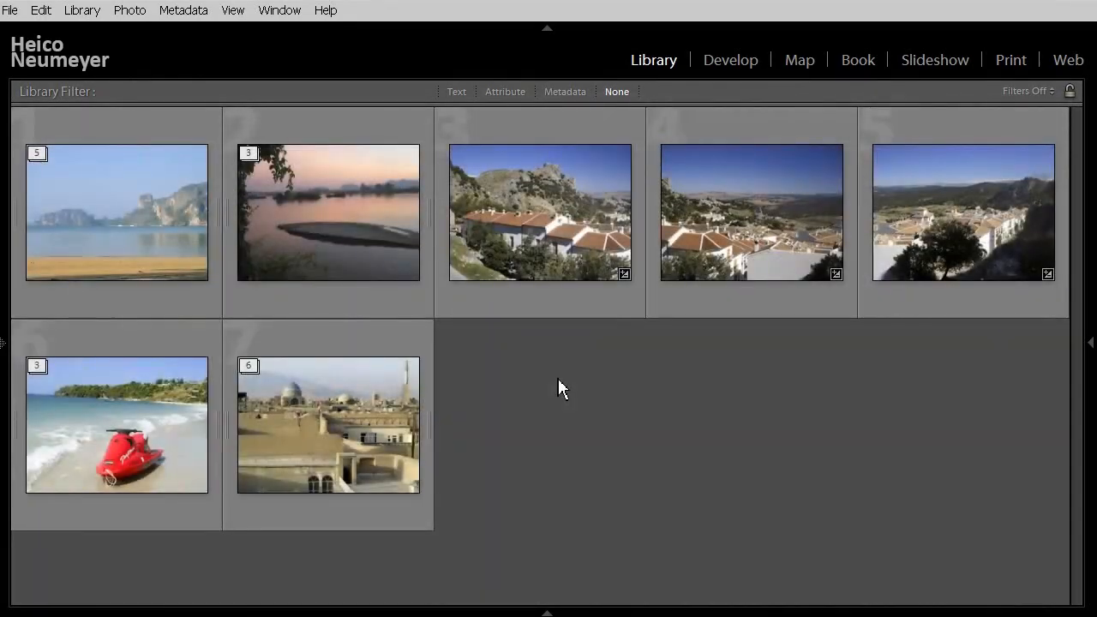
# Step: Select the three hillside village photos and open them in the Panorama merge preview
pyautogui.click(536, 247)
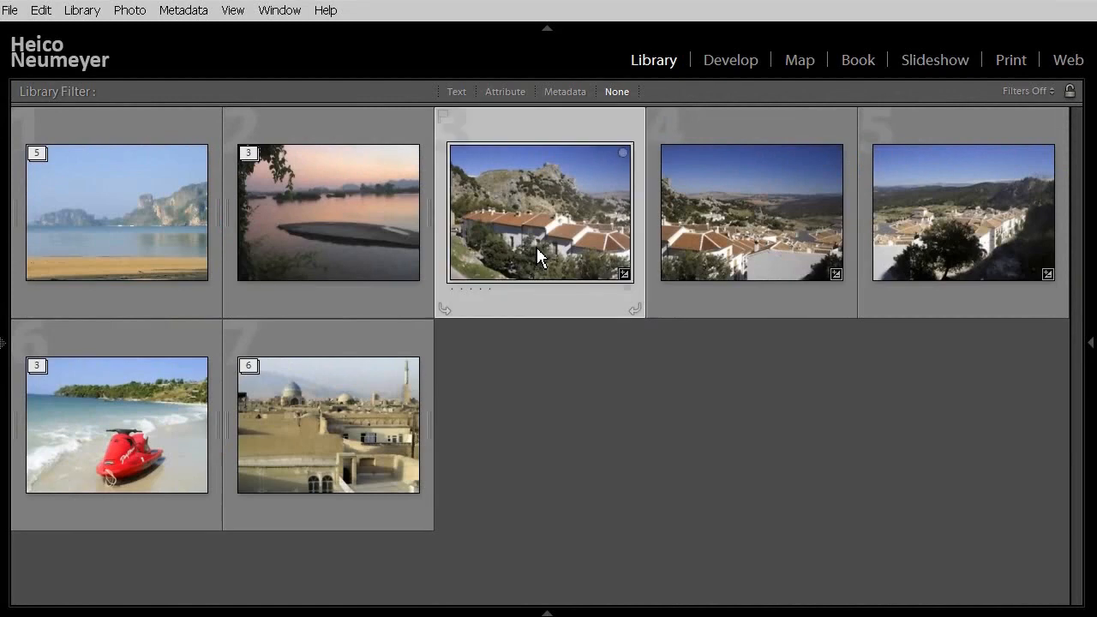
pyautogui.keyDown('shift'); pyautogui.click(932, 190); pyautogui.keyUp('shift')
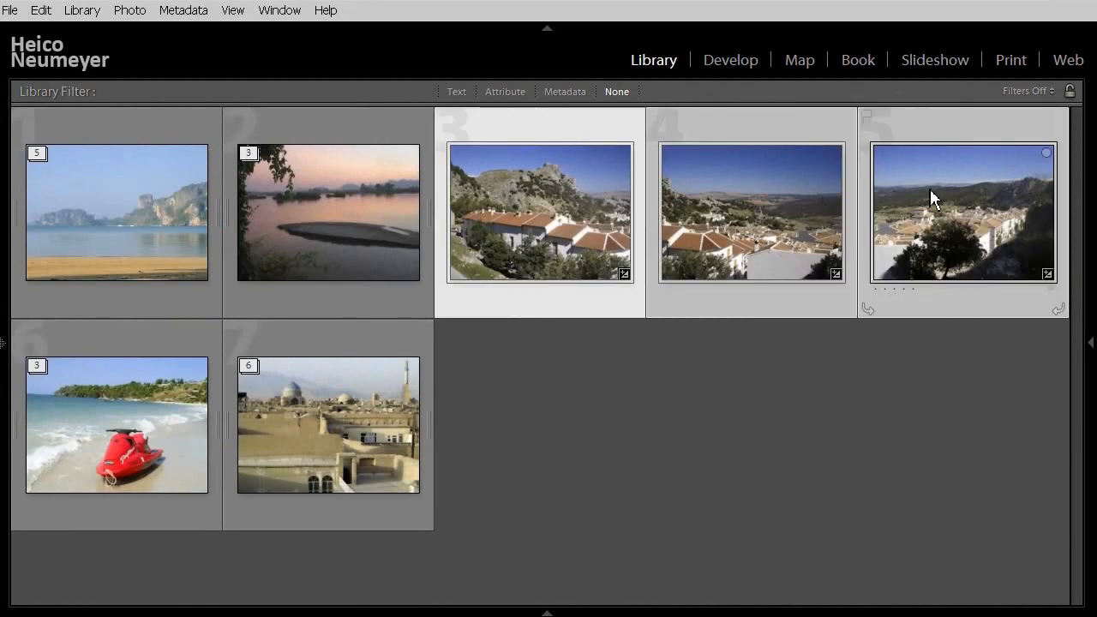
pyautogui.click(130, 10)
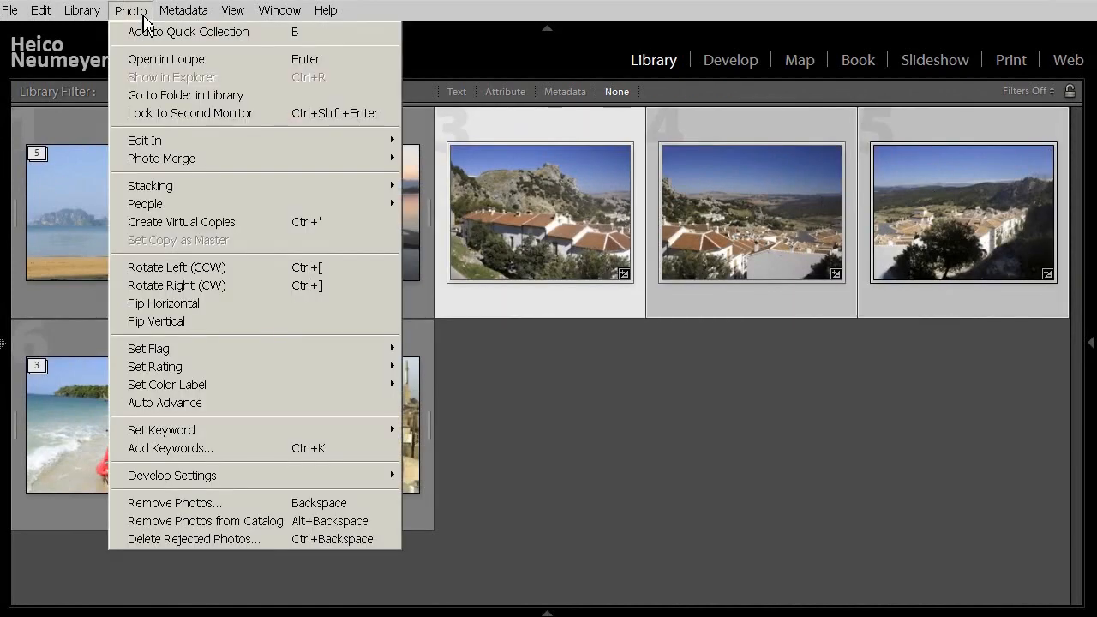
pyautogui.moveTo(245, 165)
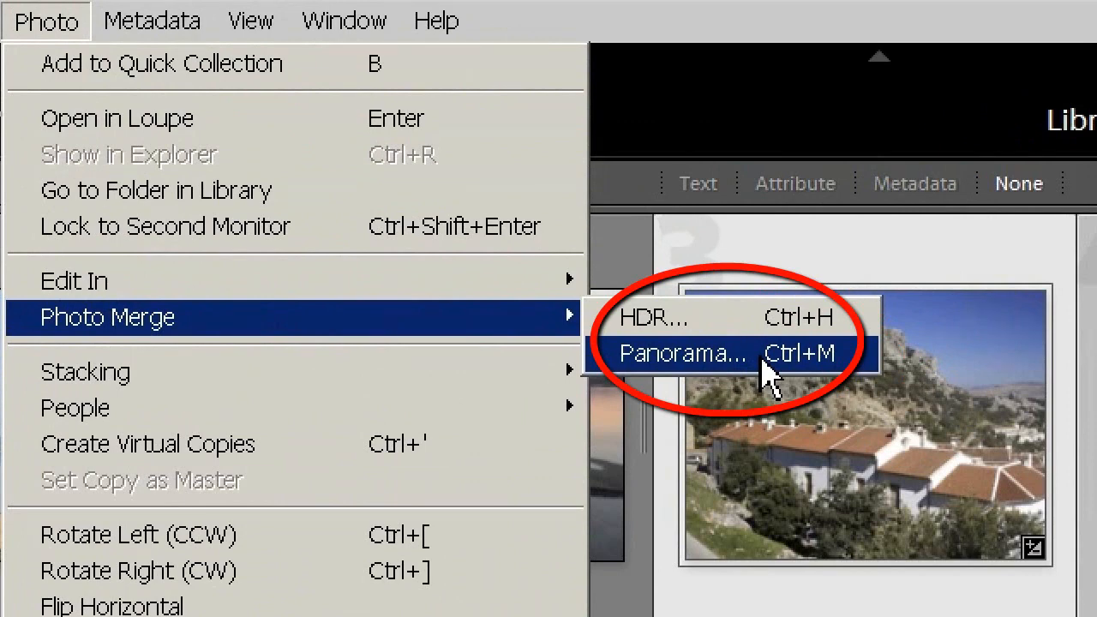
pyautogui.click(763, 360)
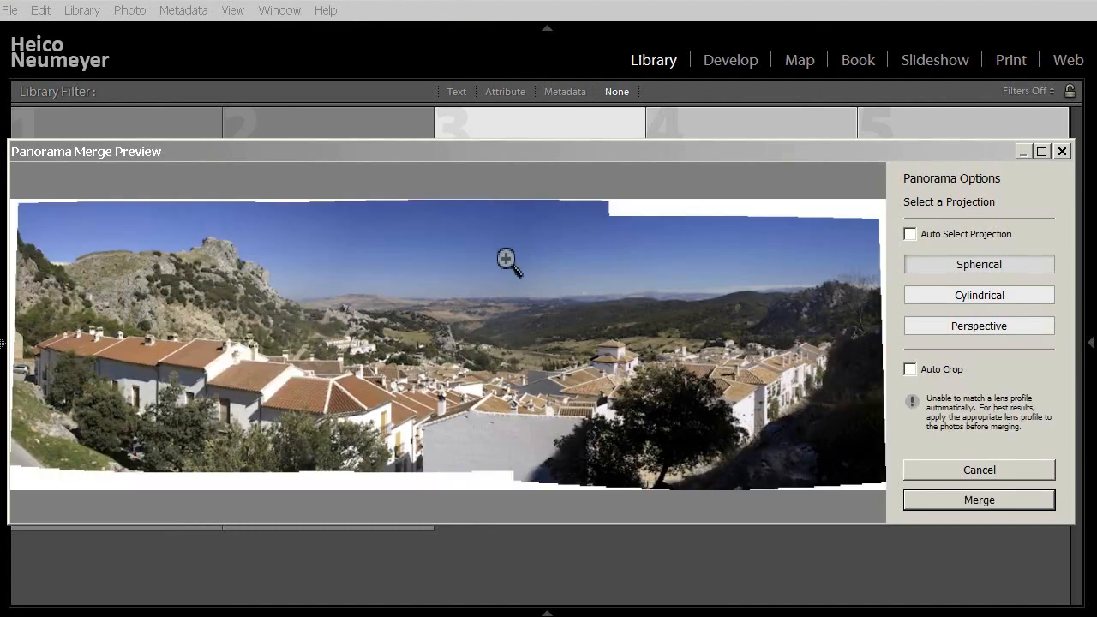
# Step: Inspect the village panorama preview enlarged across its width, and cancel the merge
pyautogui.click(505, 259)
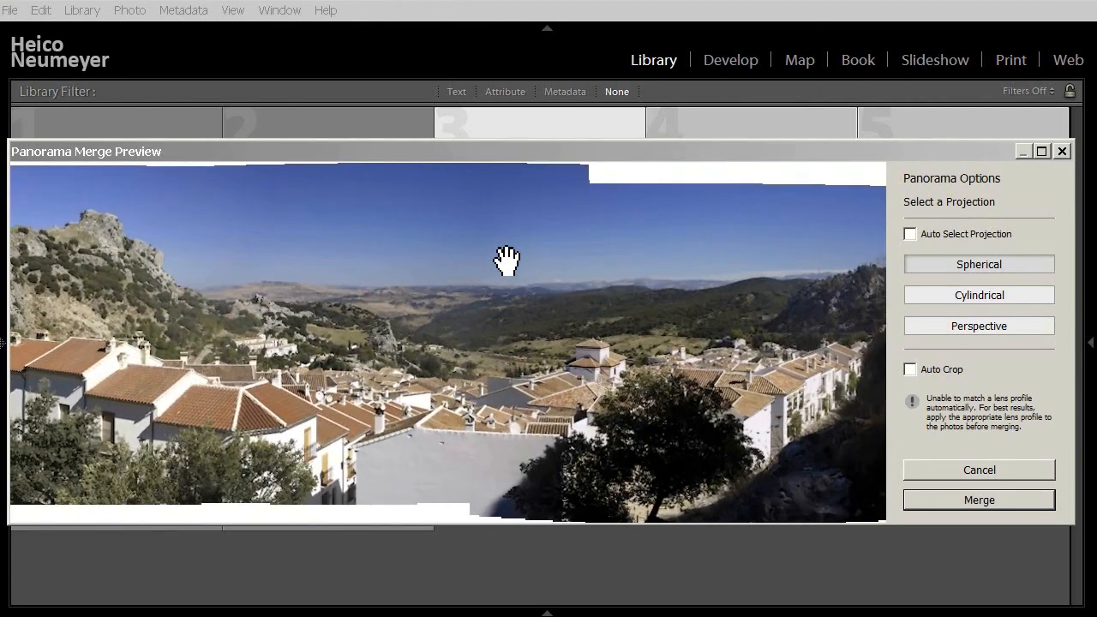
pyautogui.moveTo(660, 273); pyautogui.dragTo(845, 269)
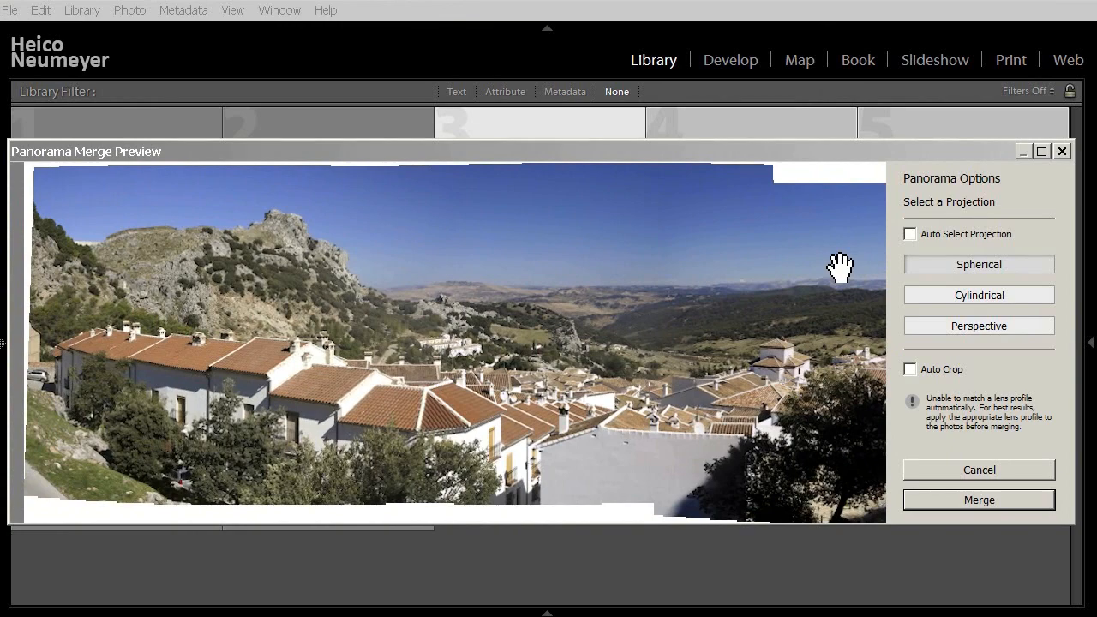
pyautogui.click(1025, 472)
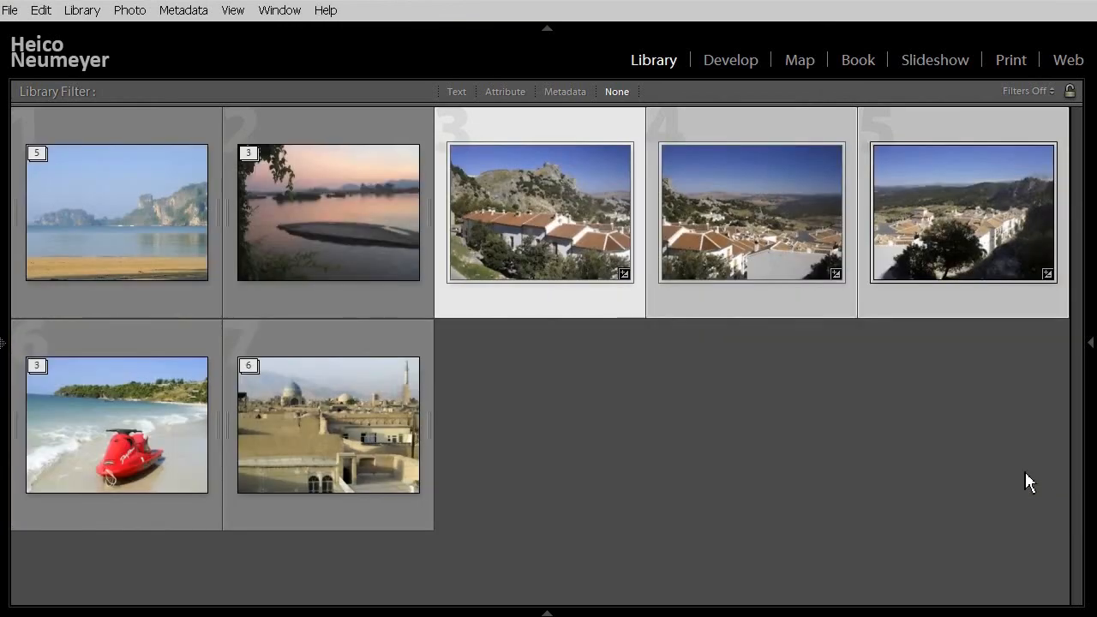
# Step: Look up the Photo Merge commands for the selected village photos in both the grid and the filmstrip
pyautogui.rightClick(610, 171)
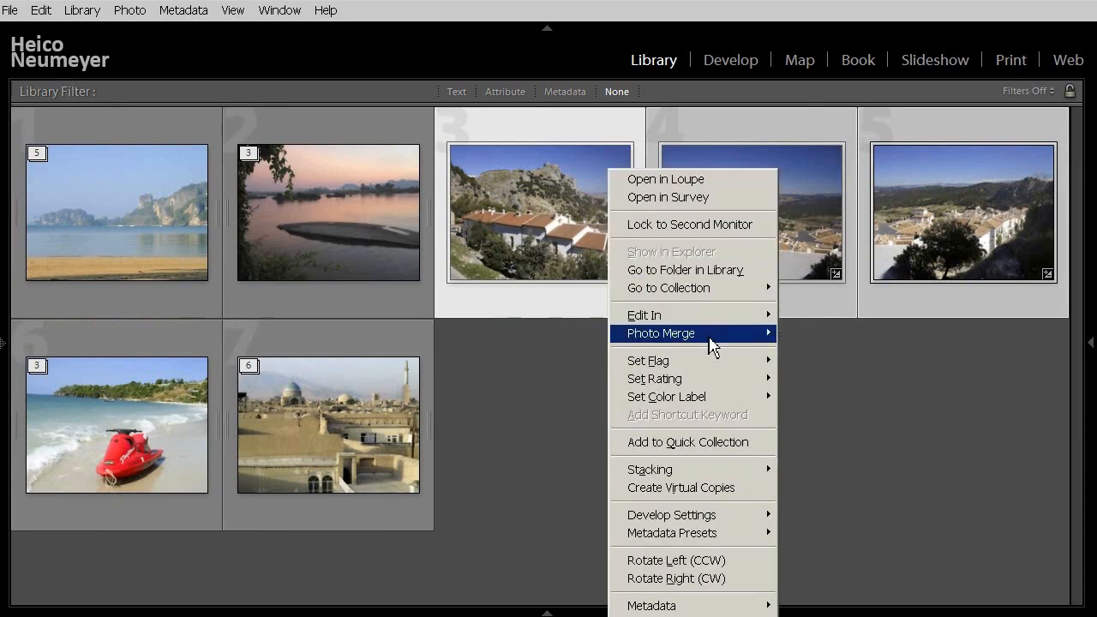
pyautogui.moveTo(727, 346)
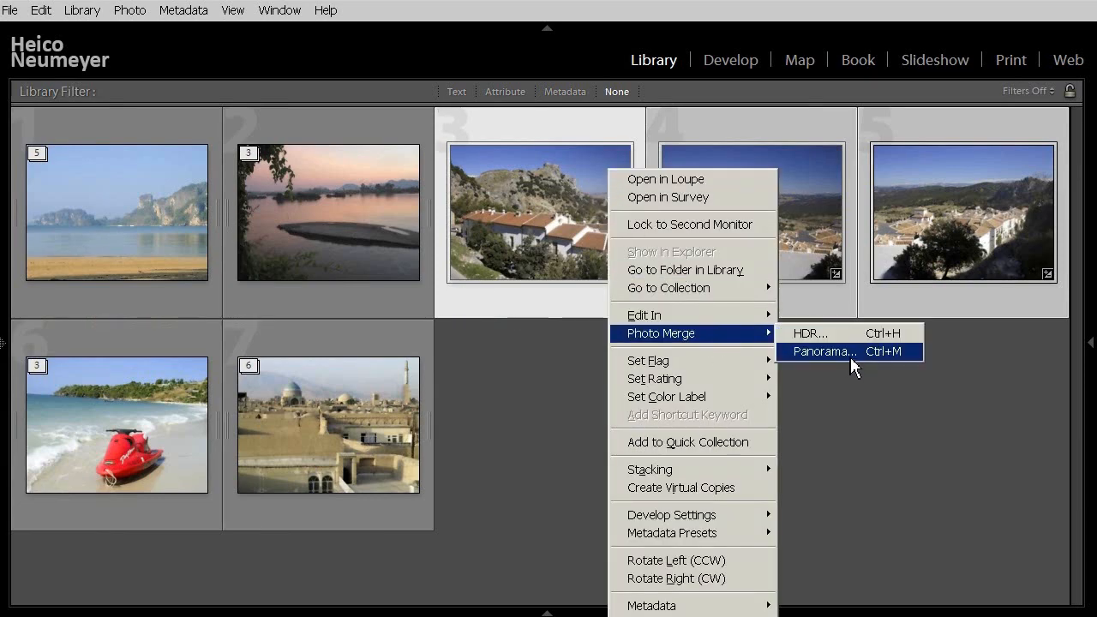
pyautogui.click(548, 613)
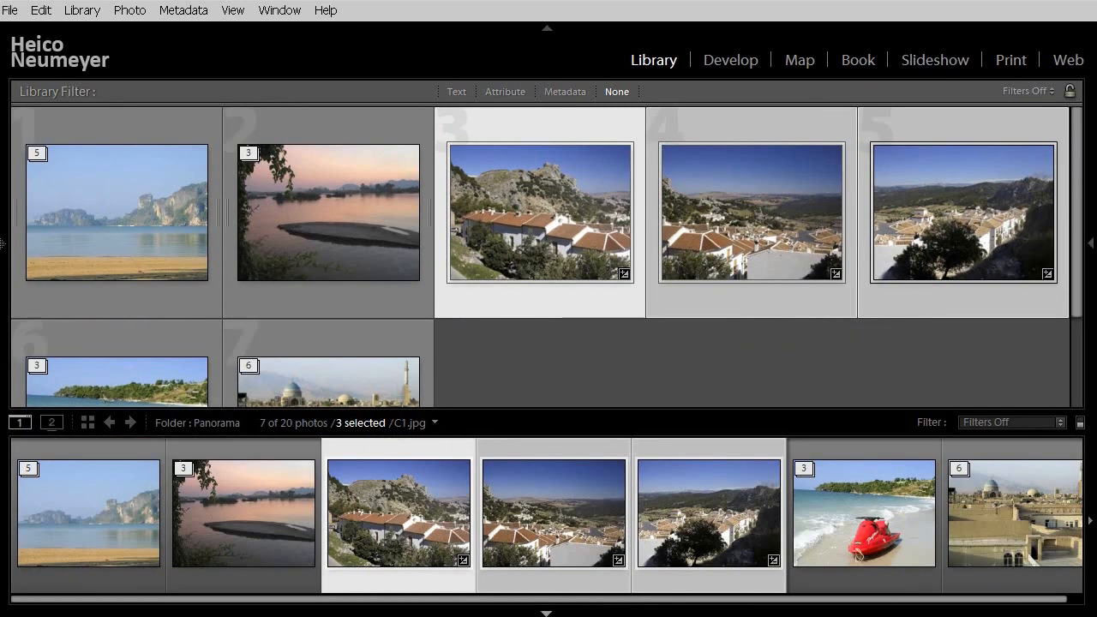
pyautogui.rightClick(586, 492)
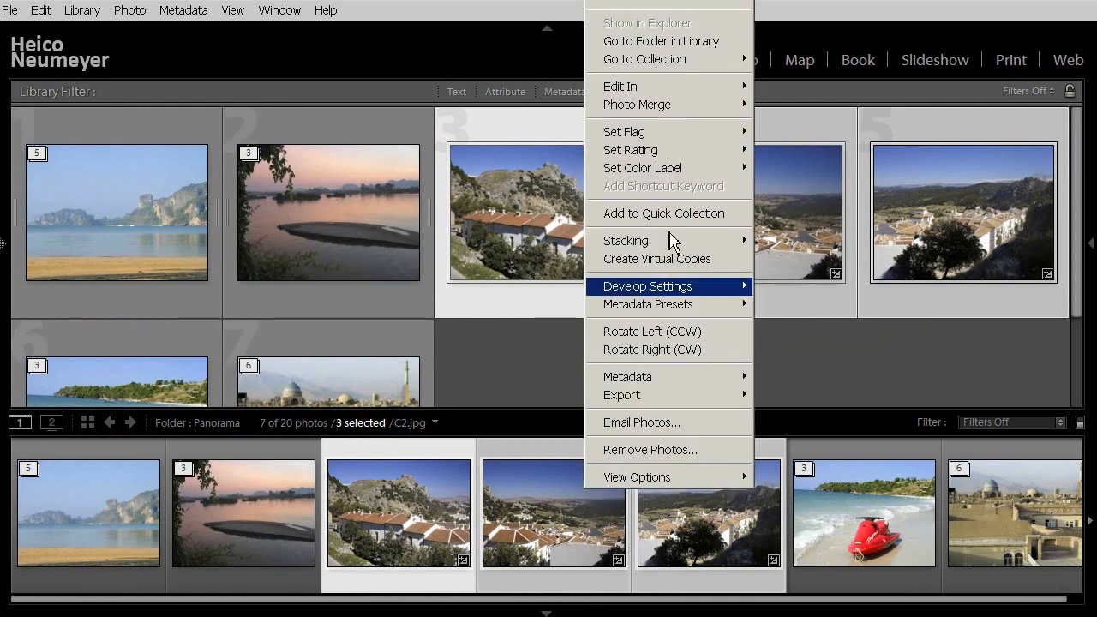
pyautogui.moveTo(694, 113)
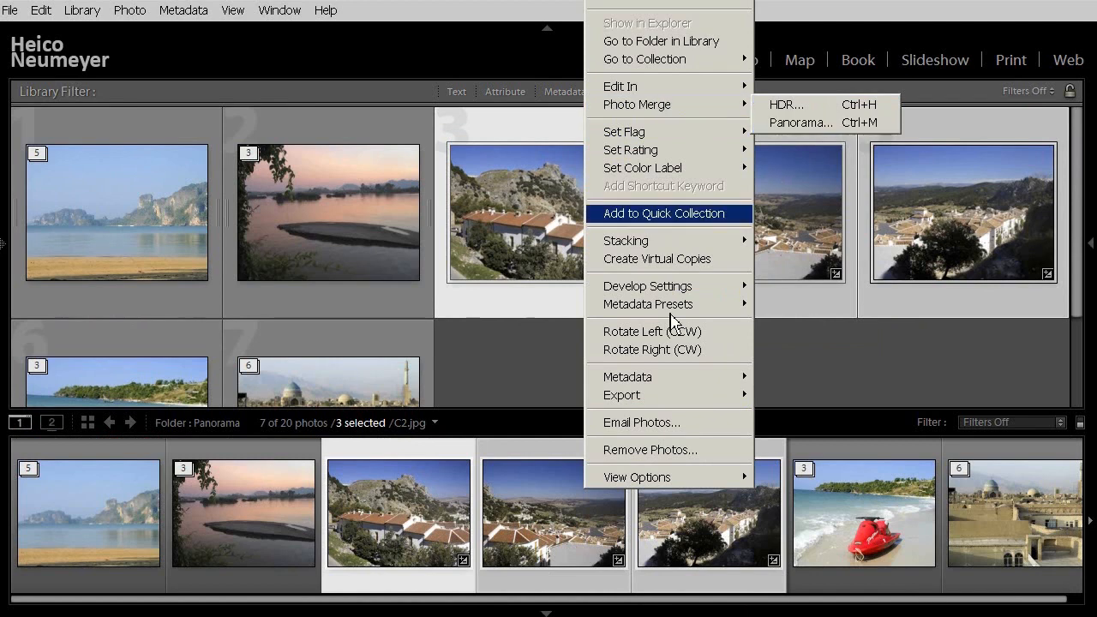
pyautogui.click(548, 611)
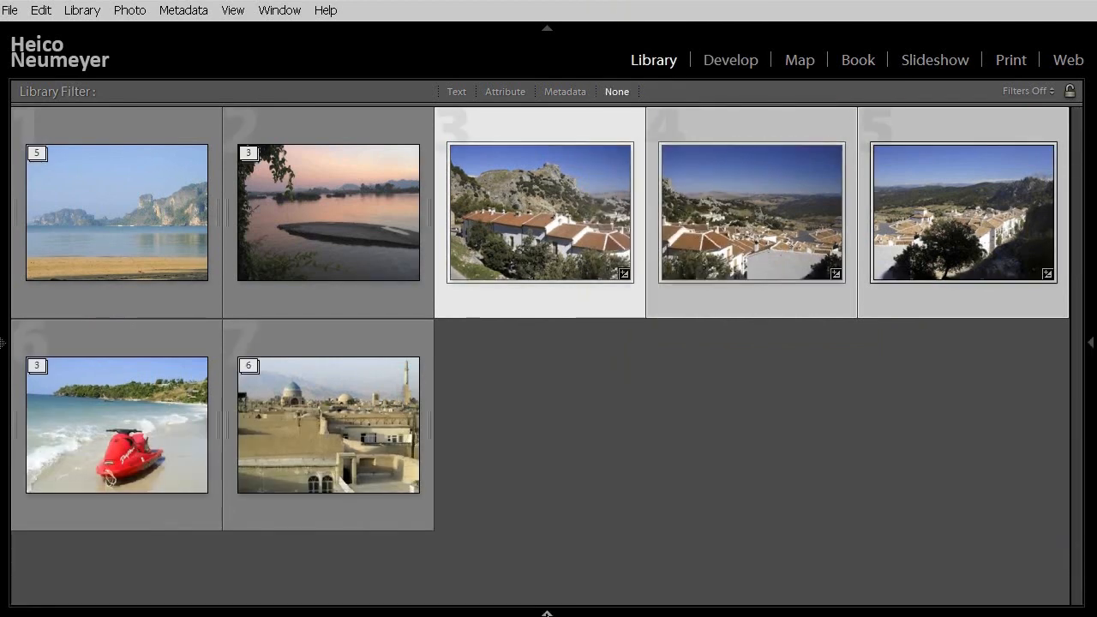
# Step: Expand the stack of five beach photos to view its images, and collapse it again
pyautogui.click(134, 138)
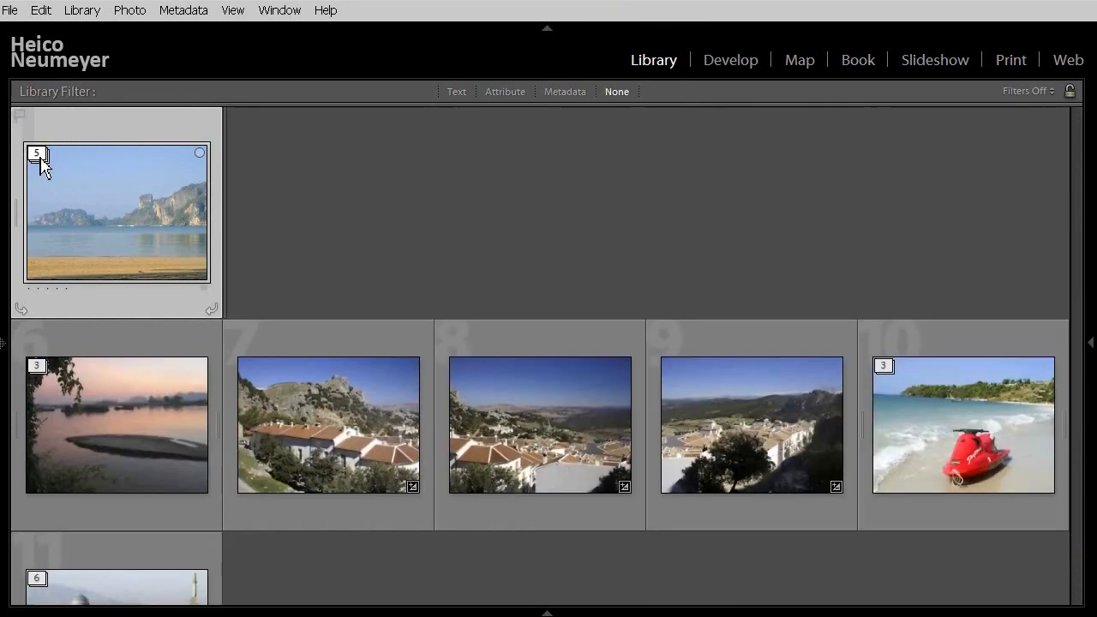
pyautogui.click(39, 158)
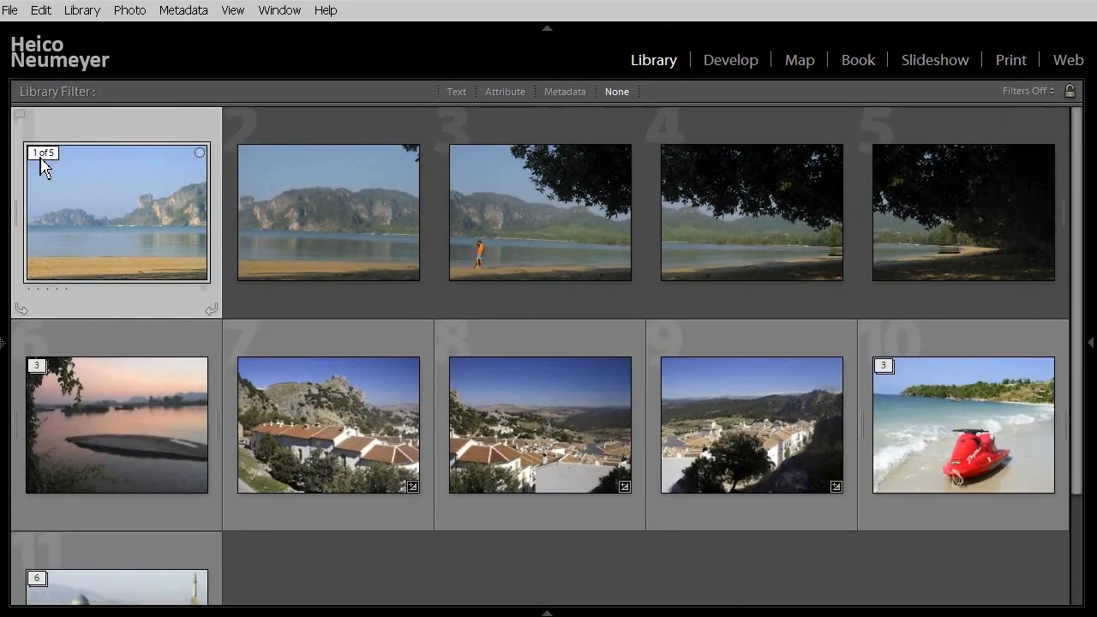
pyautogui.click(41, 157)
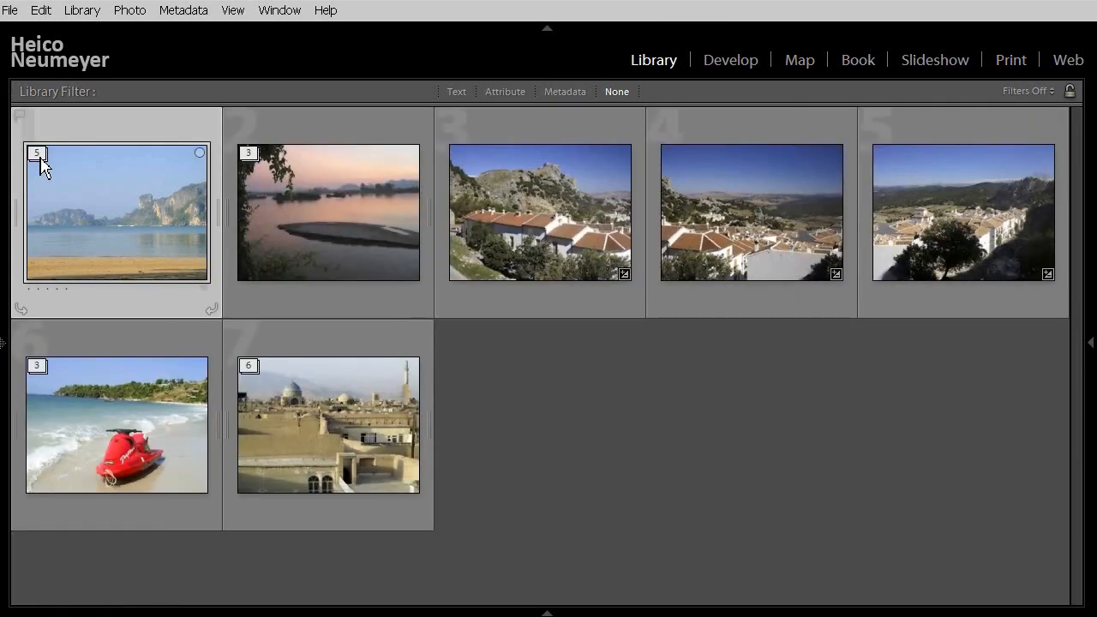
# Step: Preview a Panorama merge of the collapsed beach photo stack and cancel it
pyautogui.click(137, 15)
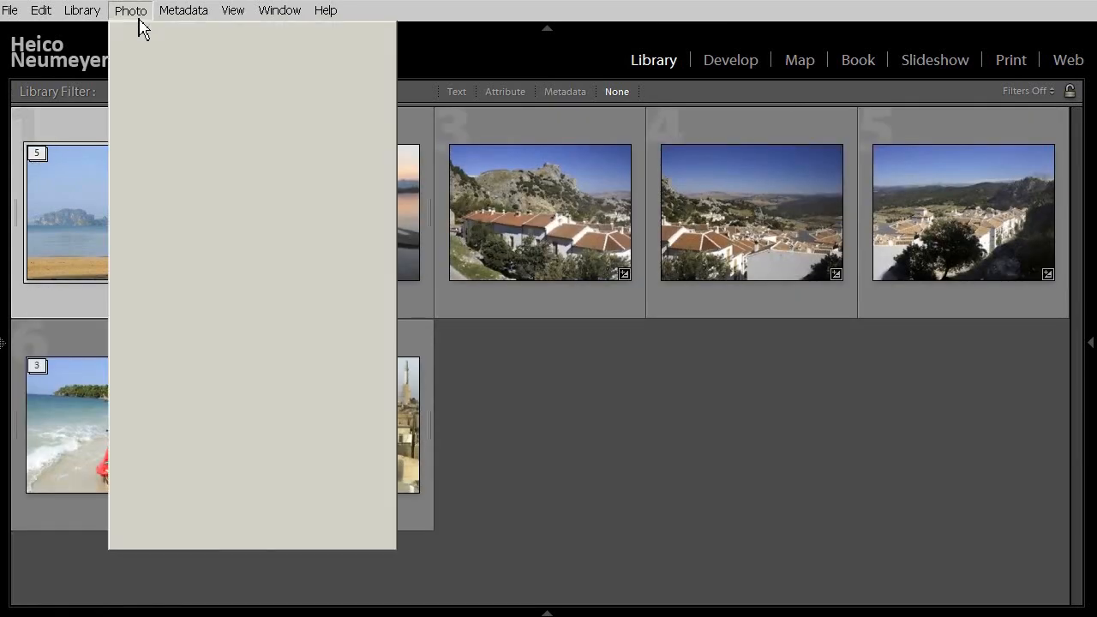
pyautogui.moveTo(230, 169)
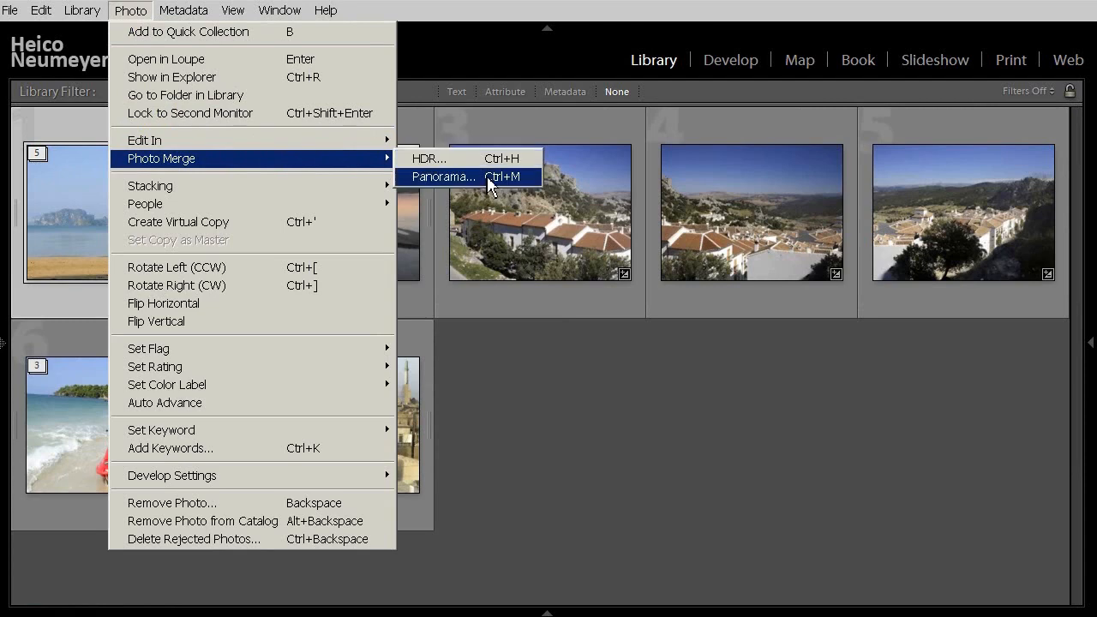
pyautogui.click(83, 135)
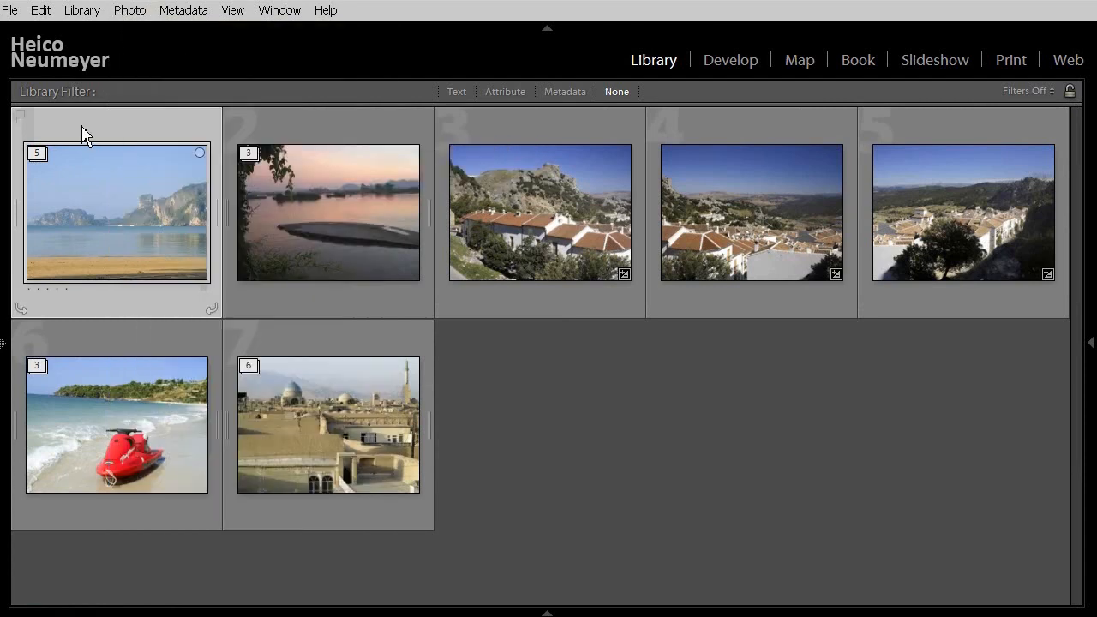
pyautogui.rightClick(81, 127)
pyautogui.moveTo(219, 289)
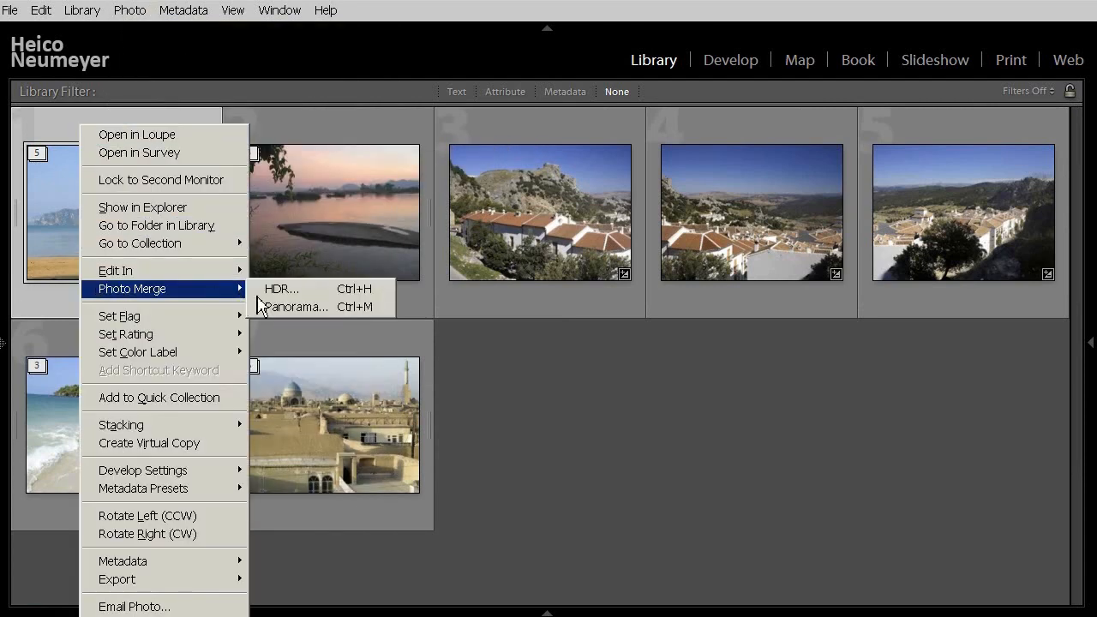
pyautogui.click(332, 310)
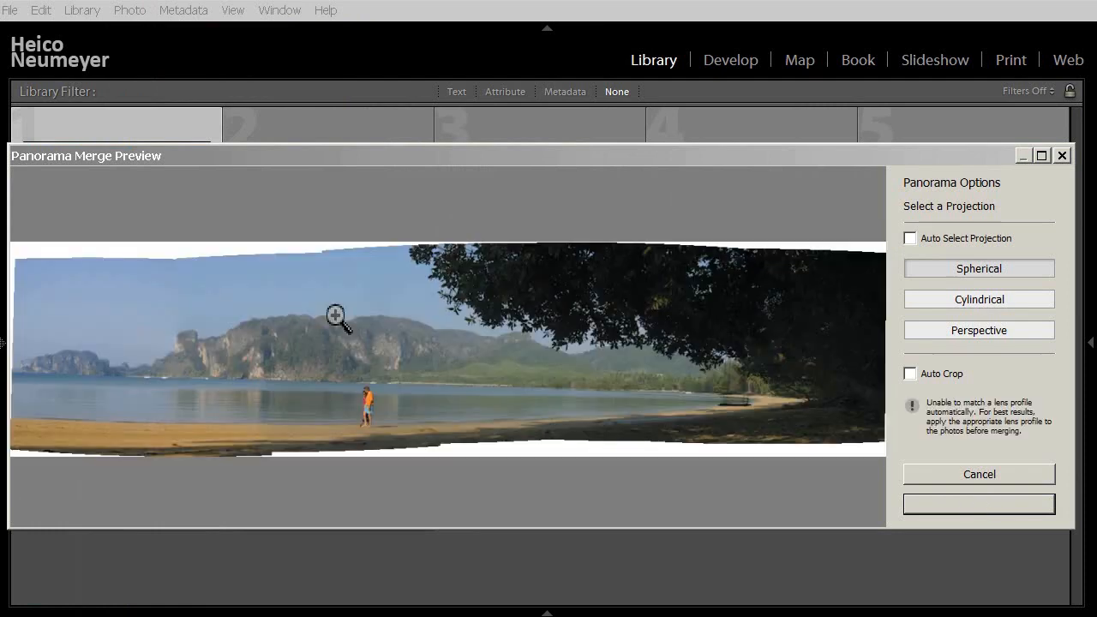
pyautogui.click(1029, 478)
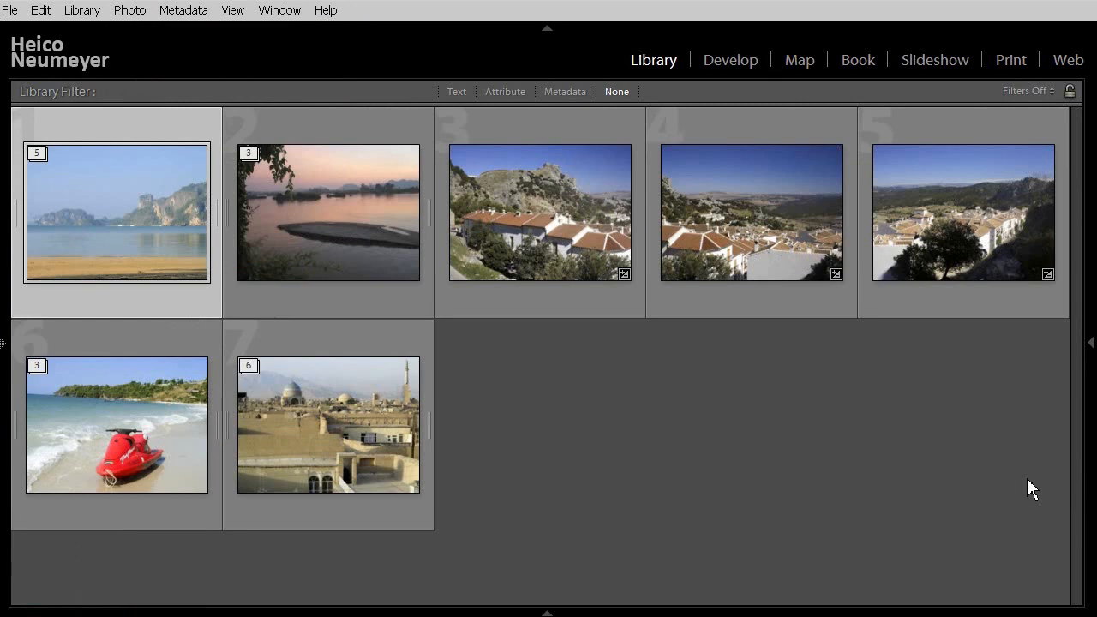
# Step: Merge the three hillside village photos into a panorama directly, bypassing the merge preview
pyautogui.click(573, 221)
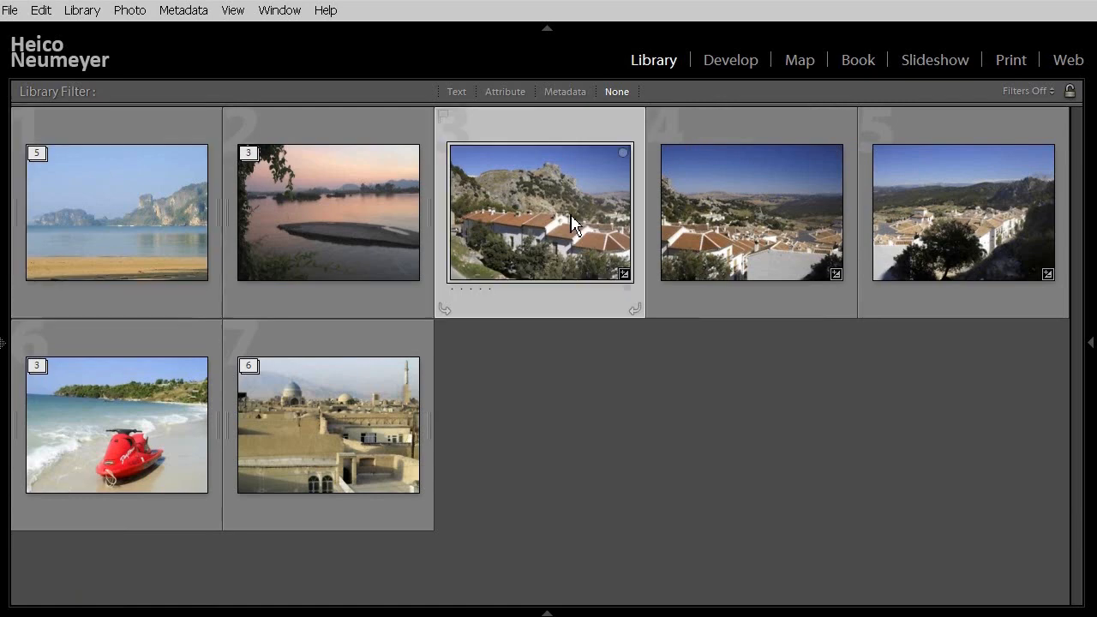
pyautogui.keyDown('shift'); pyautogui.click(969, 213); pyautogui.keyUp('shift')
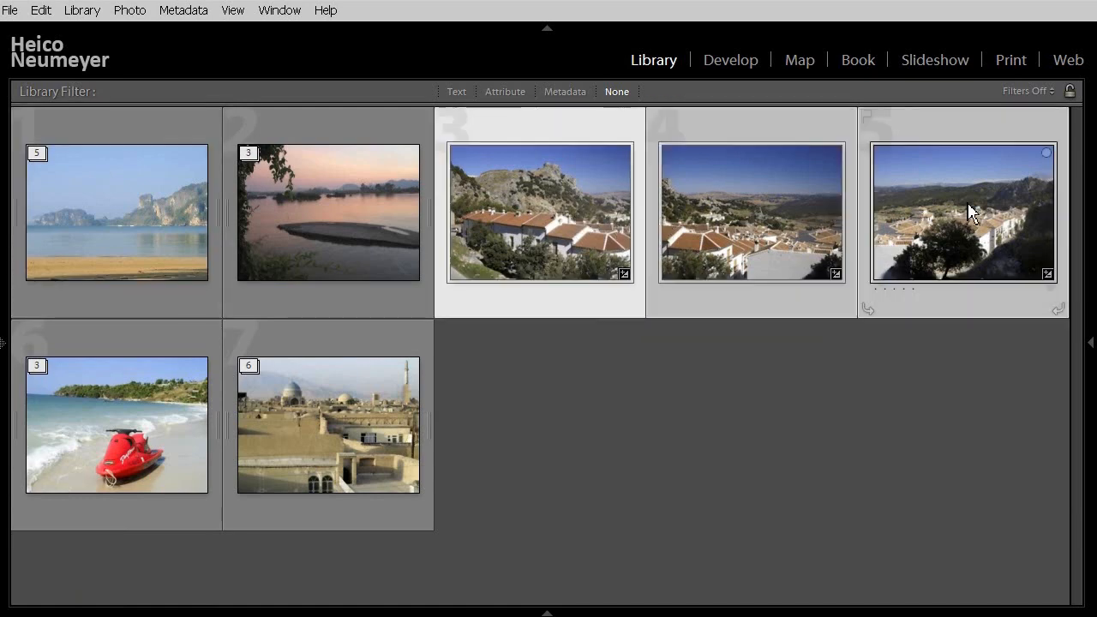
pyautogui.click(130, 10)
pyautogui.moveTo(232, 161)
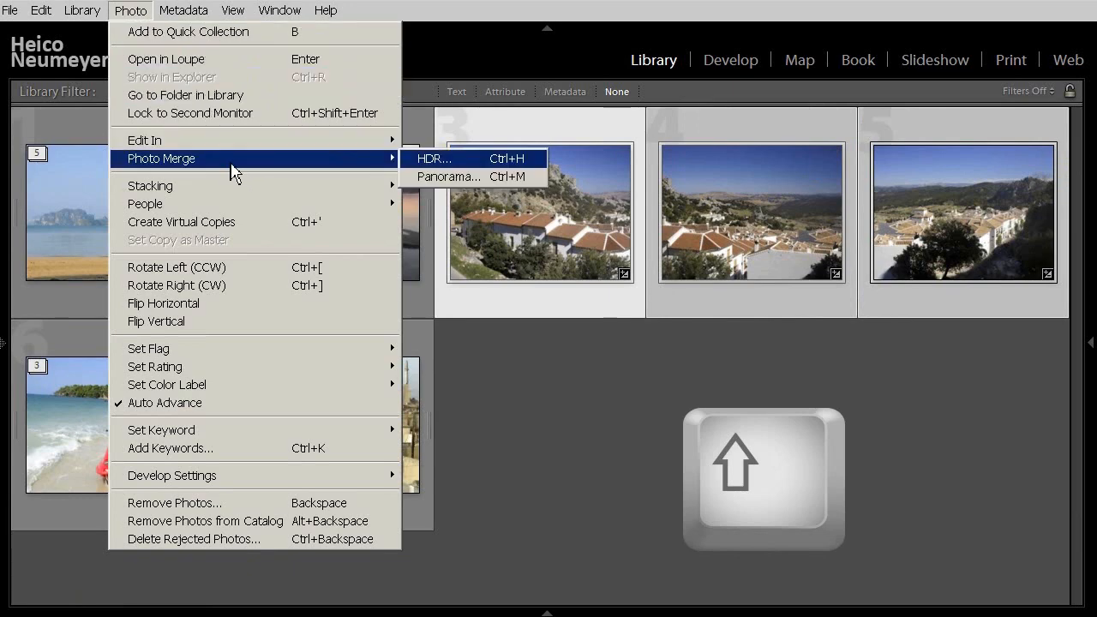
pyautogui.click(493, 182)
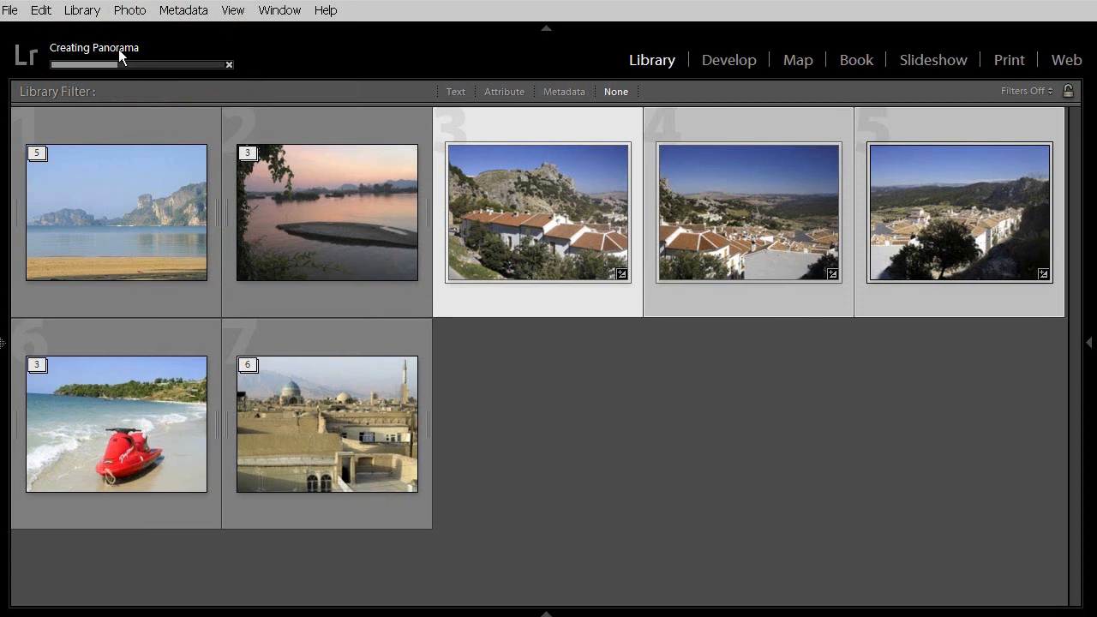
# Step: Check the panorama's merge progress in the background activity list, and open the finished panorama in an enlarged view
pyautogui.click(118, 49)
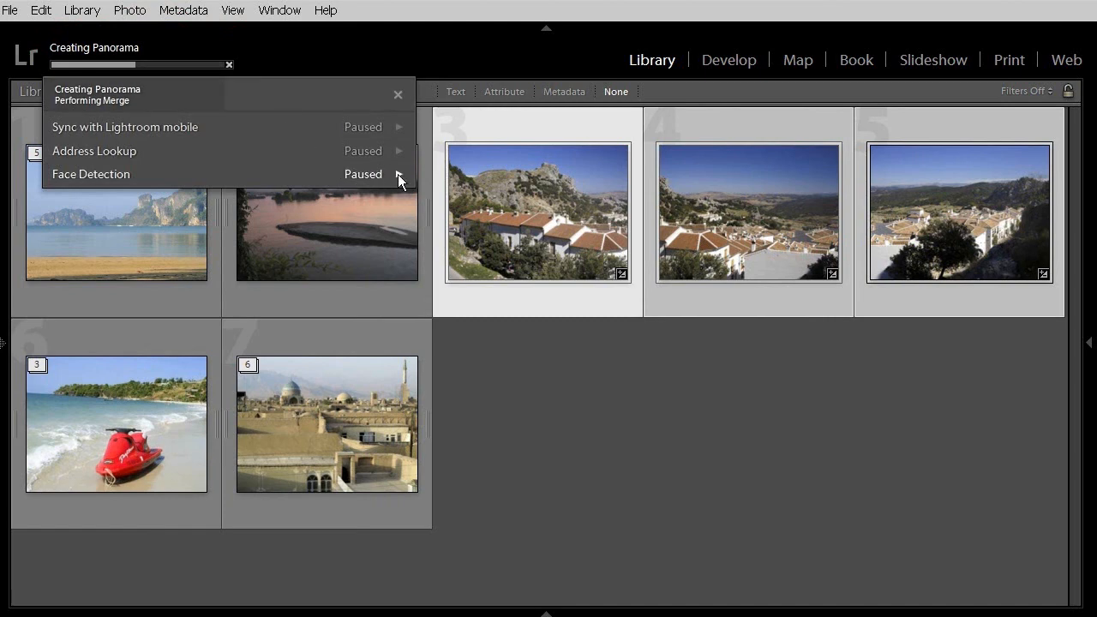
pyautogui.moveTo(398, 174)
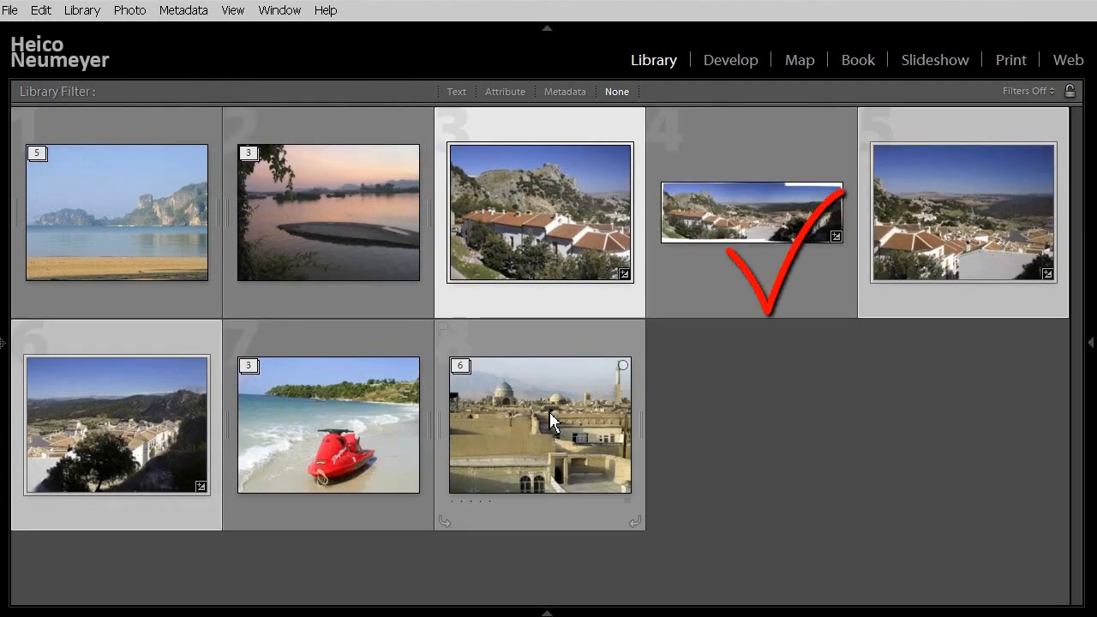
pyautogui.doubleClick(741, 232)
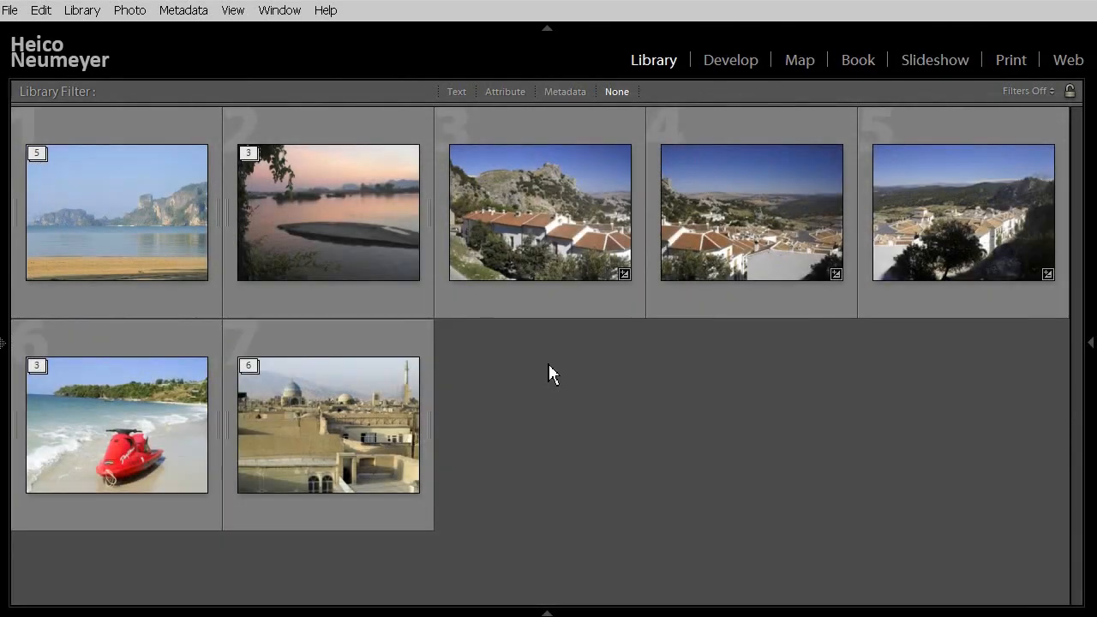
# Step: Select the three separate village photos again and open the Panorama merge preview to review its projection options
pyautogui.click(548, 245)
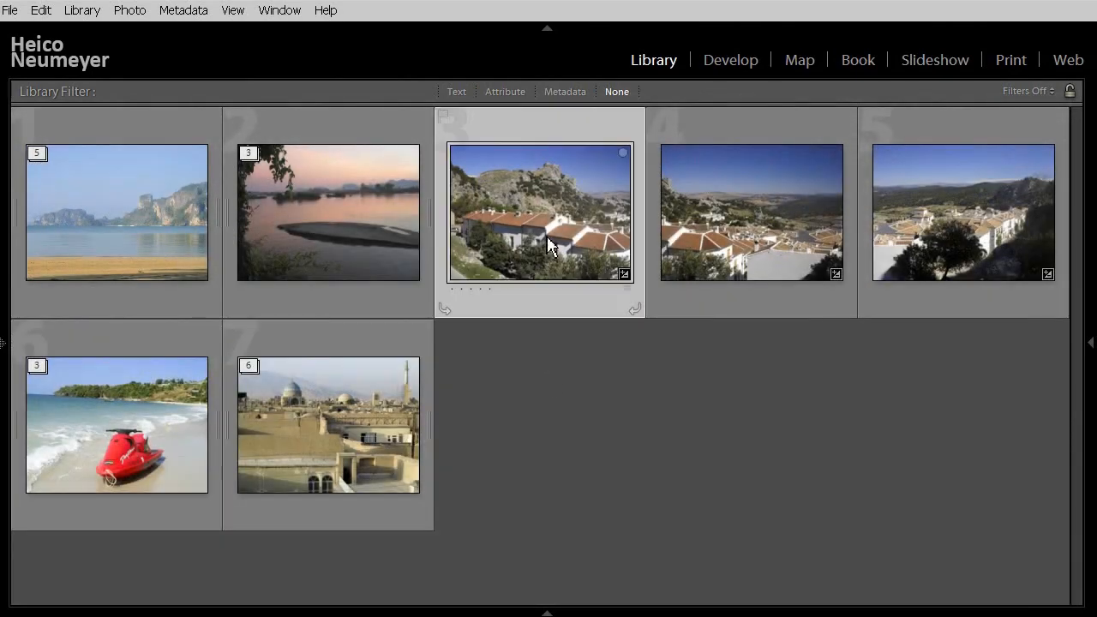
pyautogui.keyDown('shift'); pyautogui.click(940, 210); pyautogui.keyUp('shift')
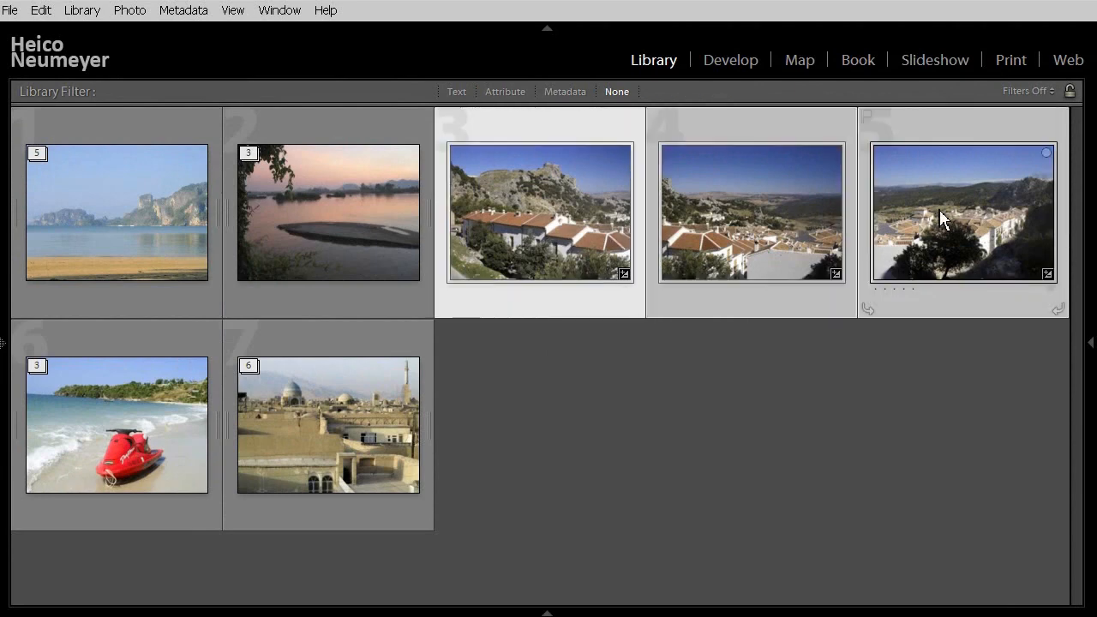
pyautogui.click(133, 10)
pyautogui.moveTo(272, 159)
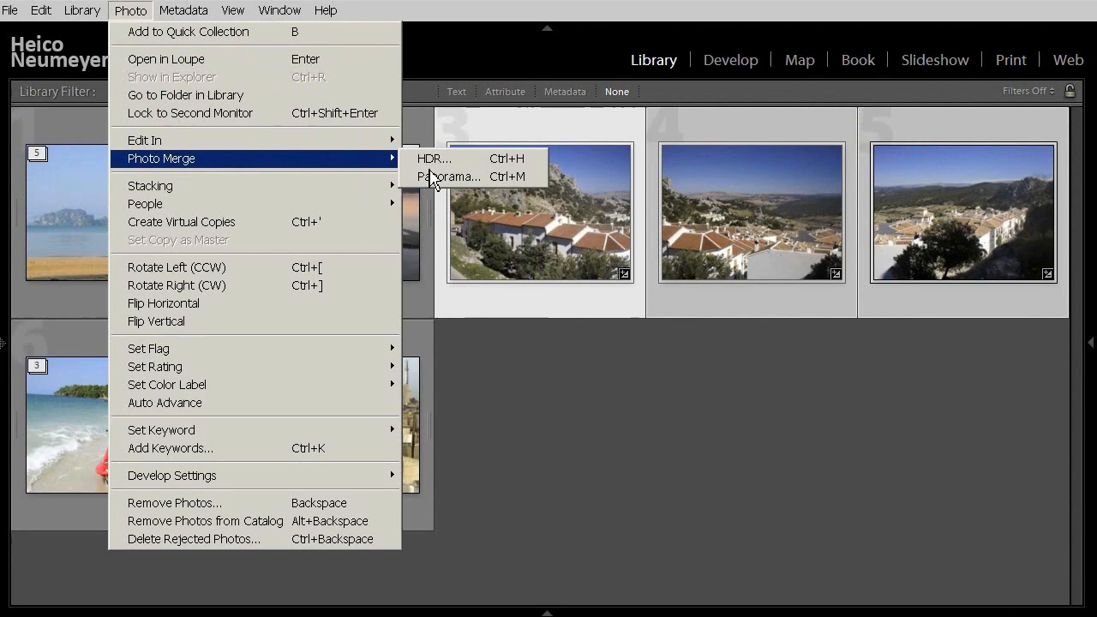
pyautogui.click(485, 178)
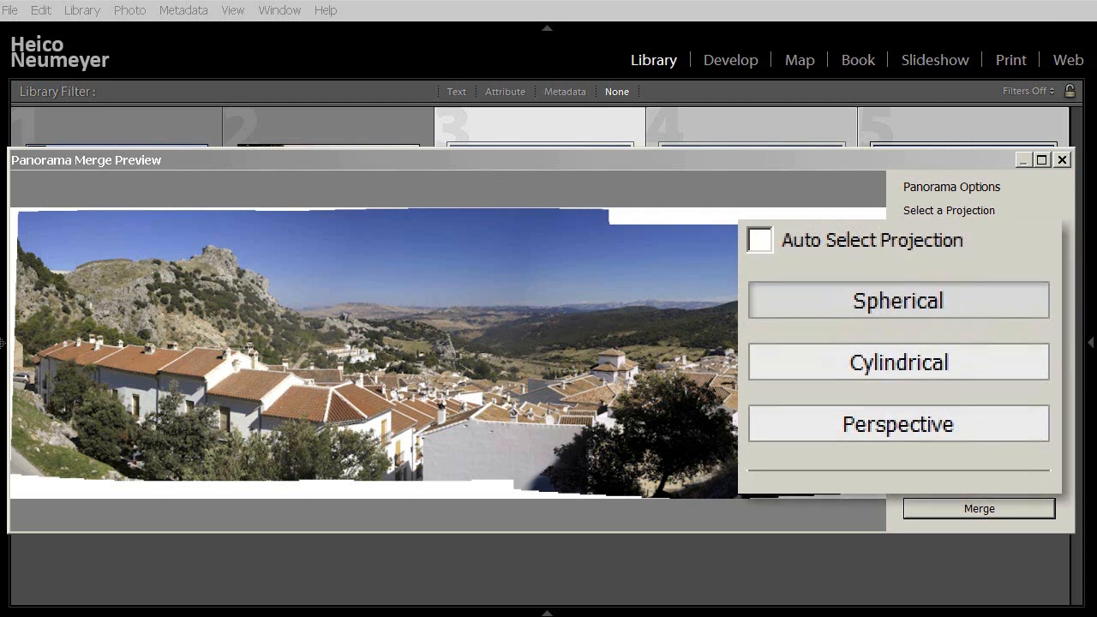
# Step: Try the Cylindrical and Perspective projections on the village panorama preview, and turn on Auto Select Projection
pyautogui.click(987, 368)
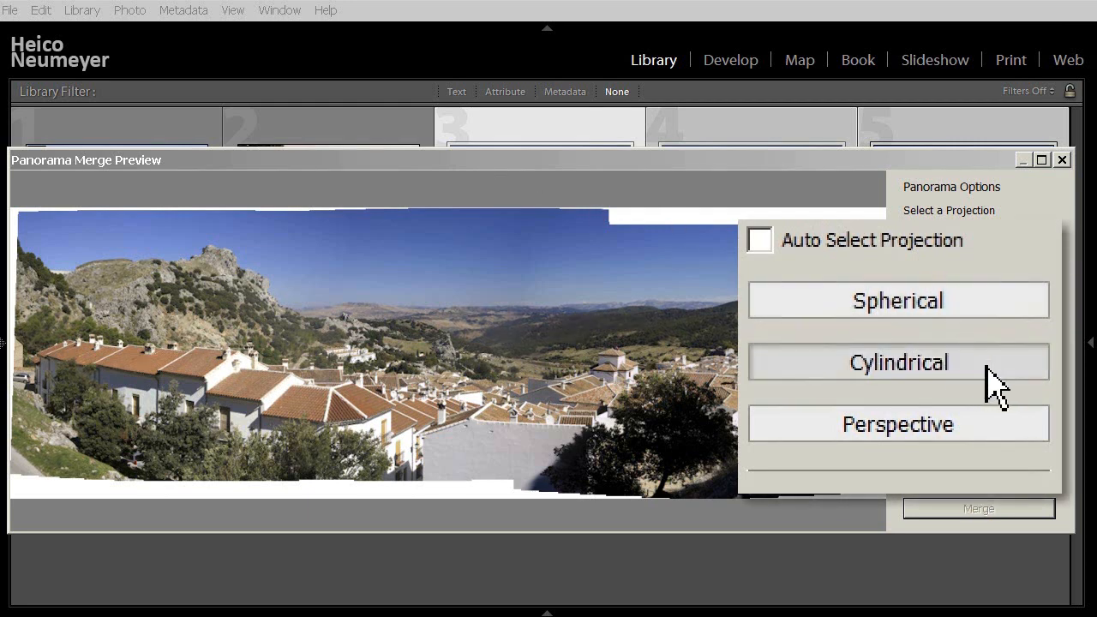
pyautogui.click(791, 439)
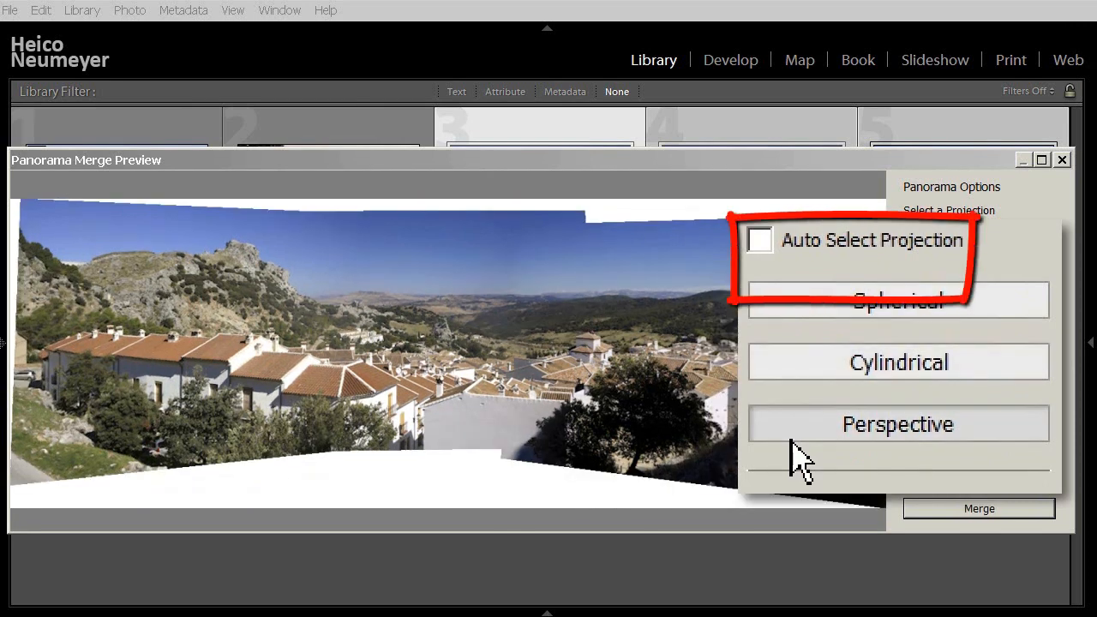
pyautogui.click(760, 241)
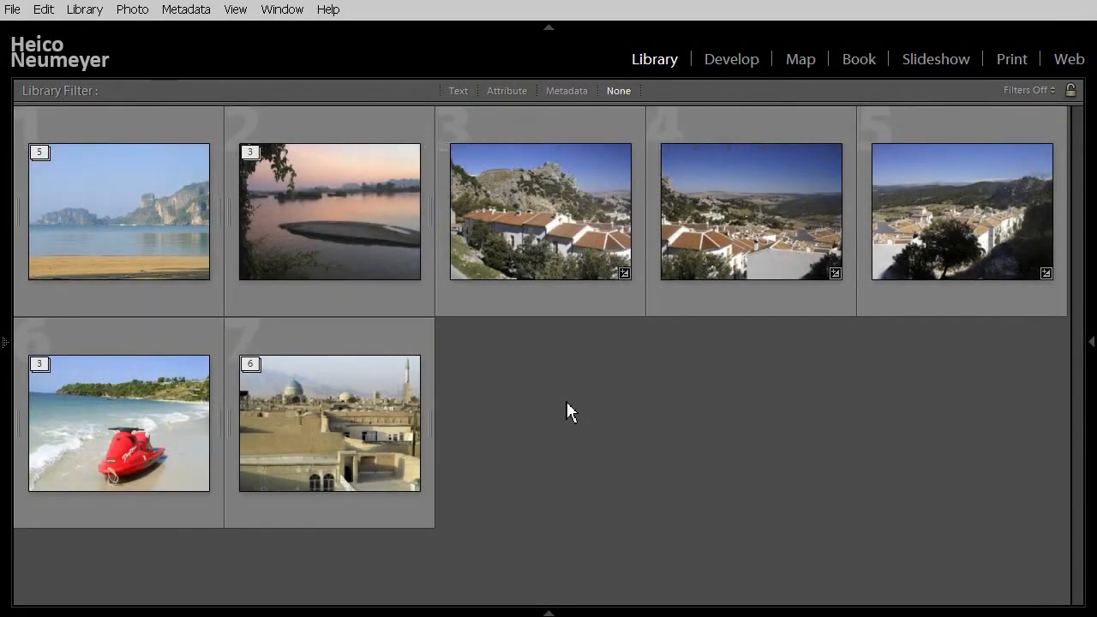
# Step: Check the photos inside the beach stack, and merge the collapsed stack into a panorama using the Spherical projection
pyautogui.click(47, 158)
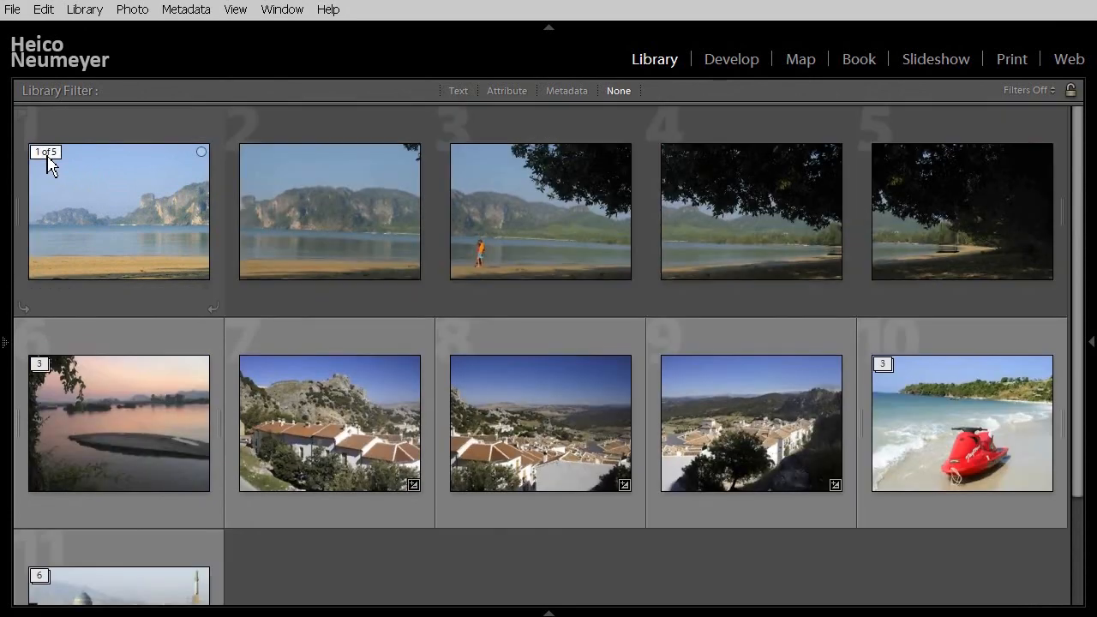
pyautogui.click(47, 156)
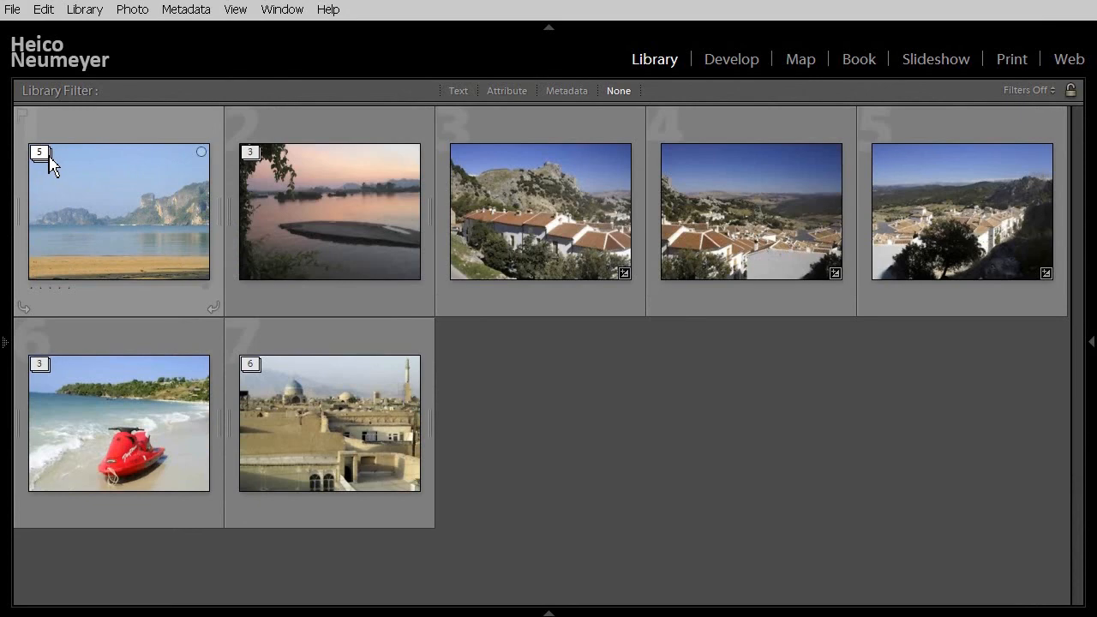
pyautogui.click(89, 161)
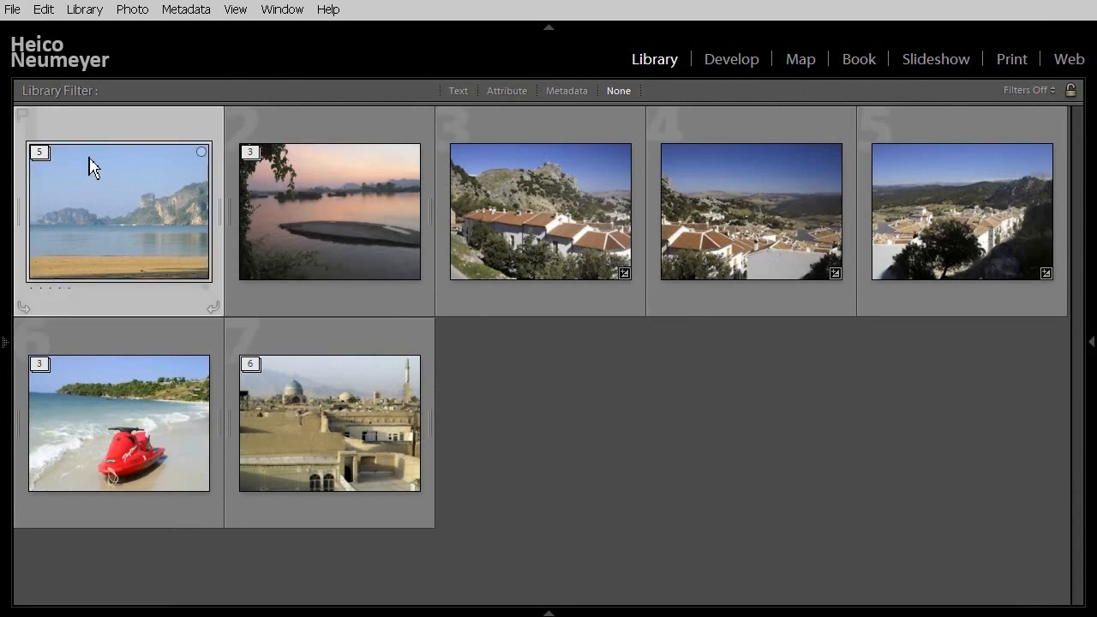
pyautogui.click(135, 11)
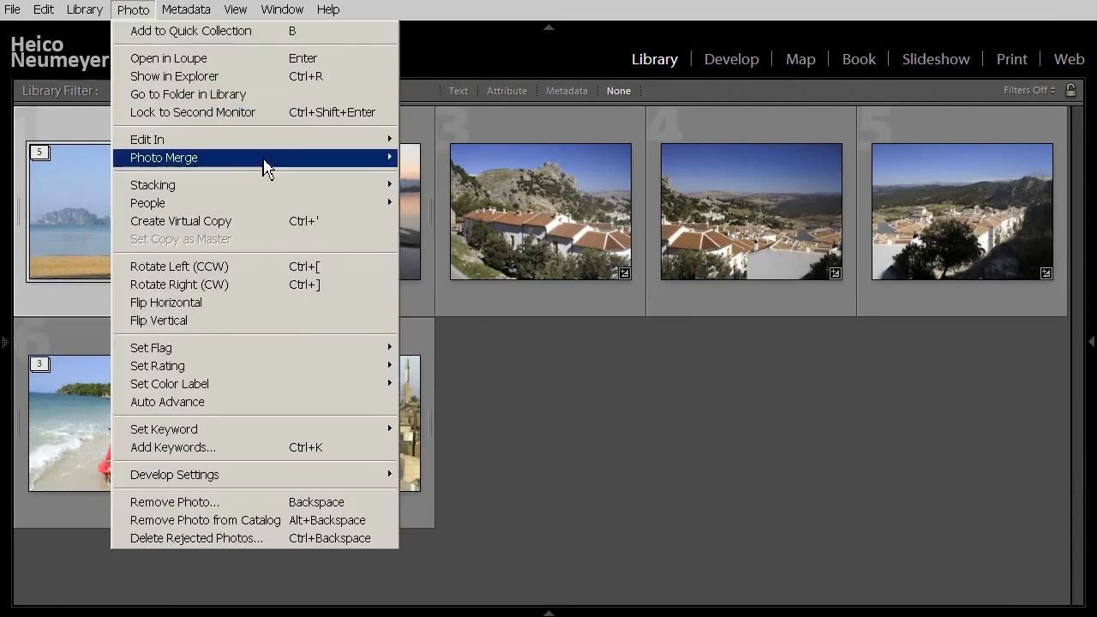
pyautogui.moveTo(352, 160)
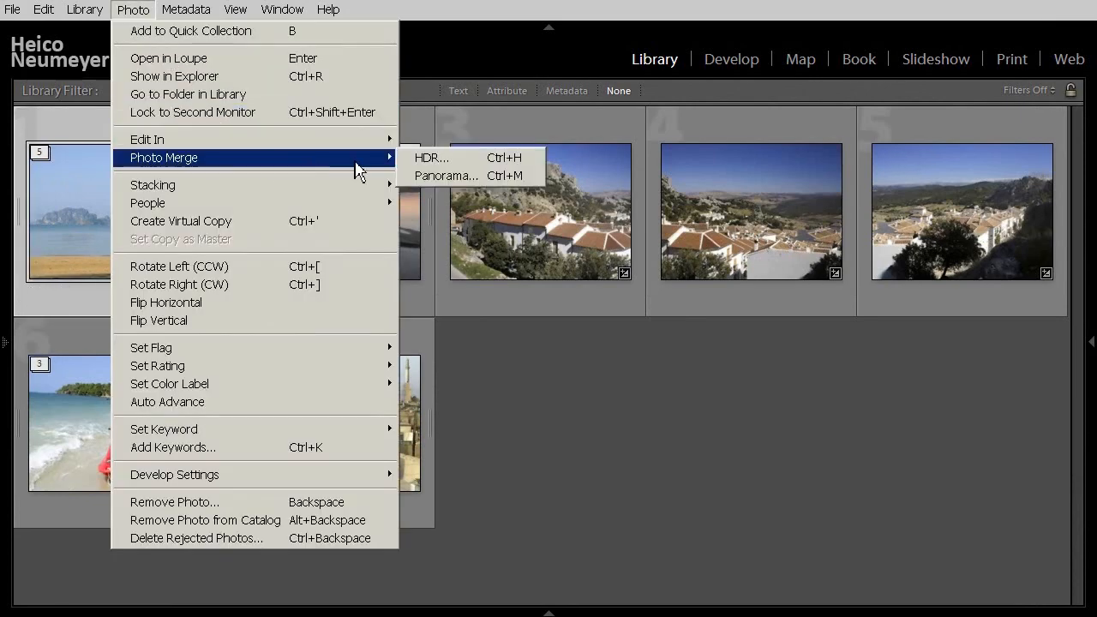
pyautogui.click(487, 180)
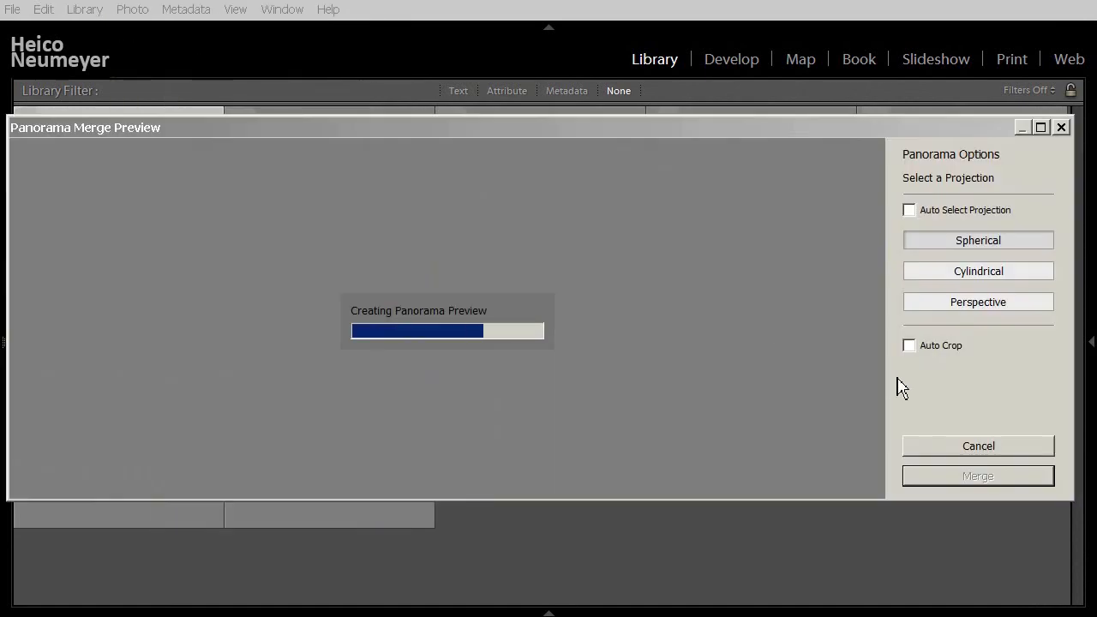
pyautogui.click(940, 477)
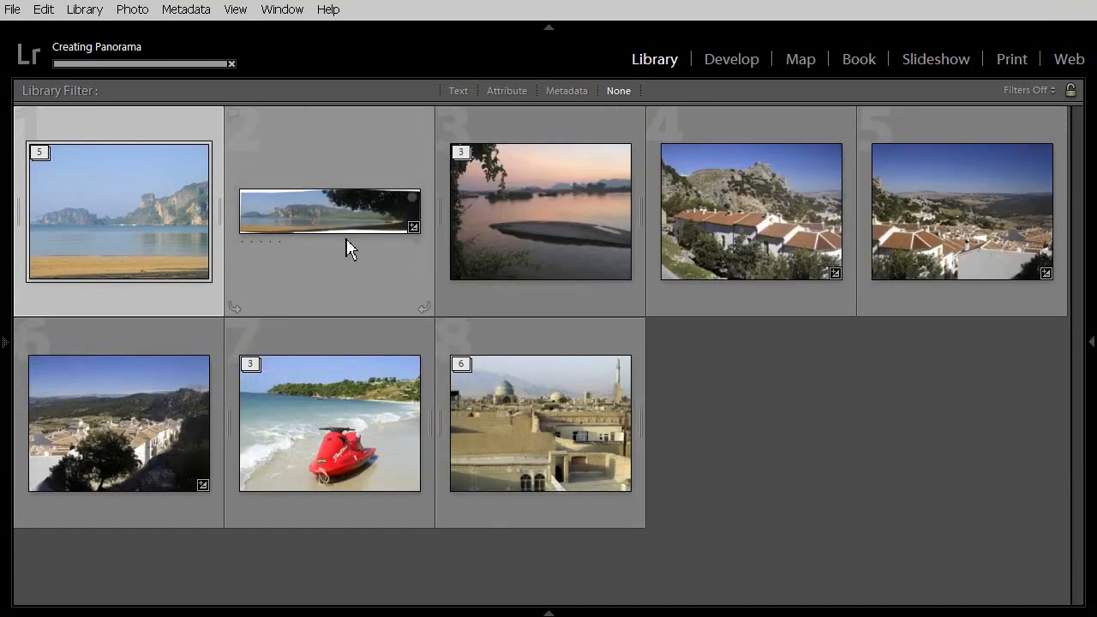
# Step: Inspect the merged beach panorama in an enlarged view and return to the thumbnail grid
pyautogui.doubleClick(349, 243)
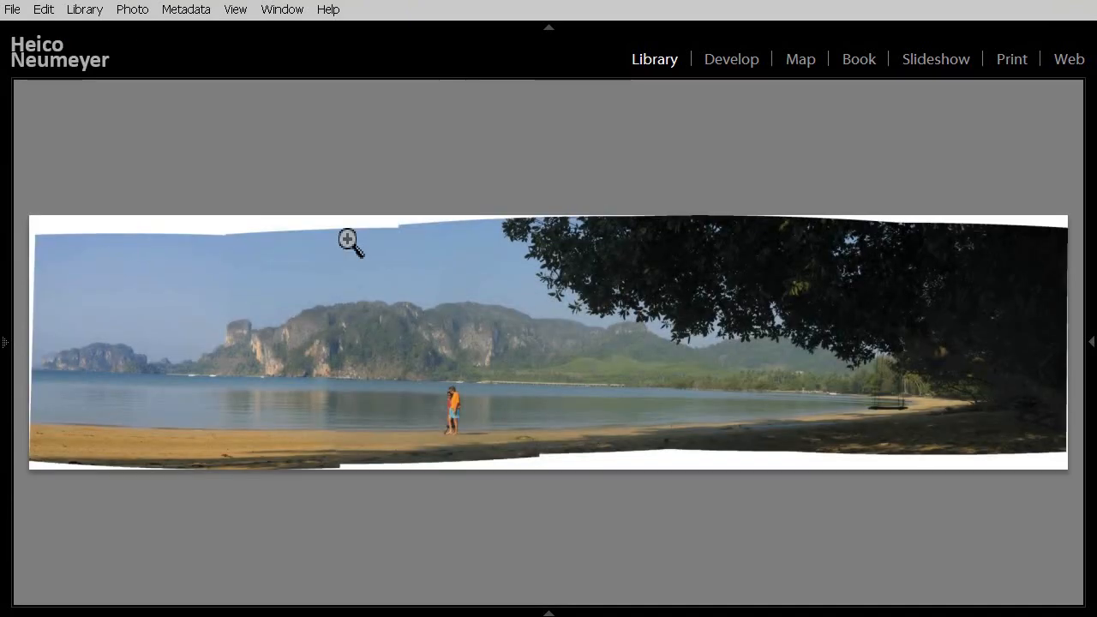
pyautogui.moveTo(350, 240); pyautogui.dragTo(358, 364)
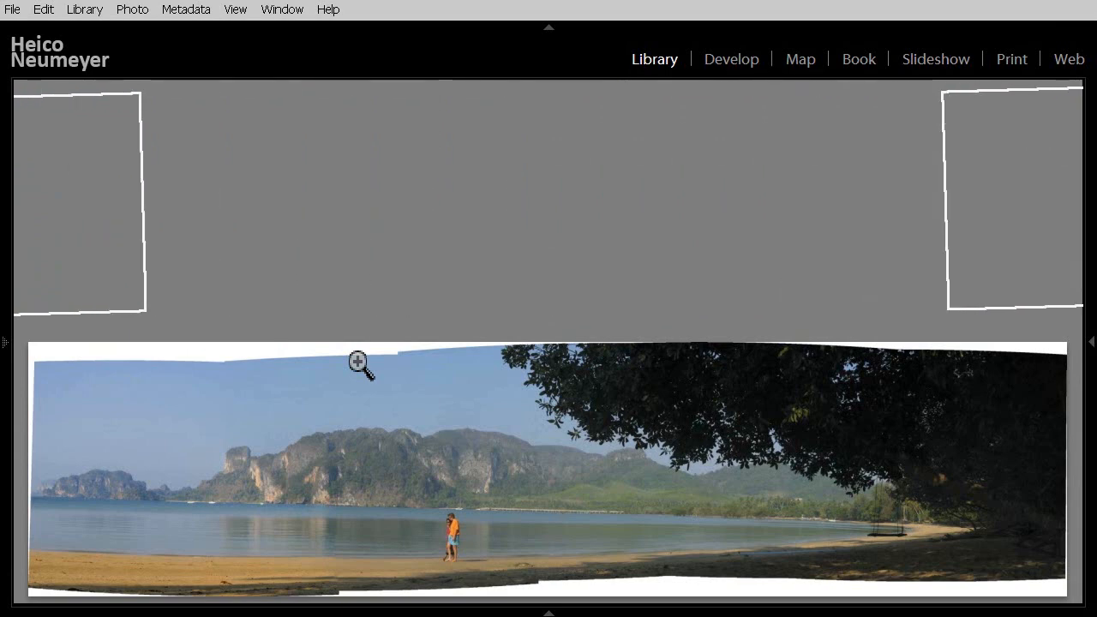
pyautogui.press('g')
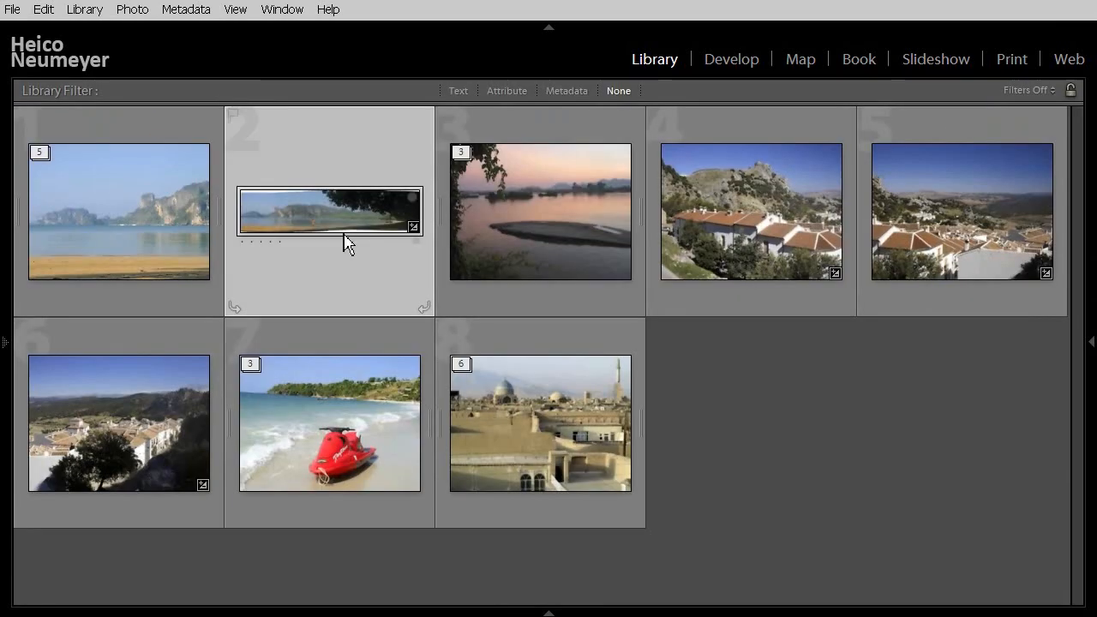
# Step: Switch to the layered beach panorama in Photoshop, hide layers A5, A1 and A2, and disable layer A3's mask
pyautogui.hotkey('alt', 'Tab')
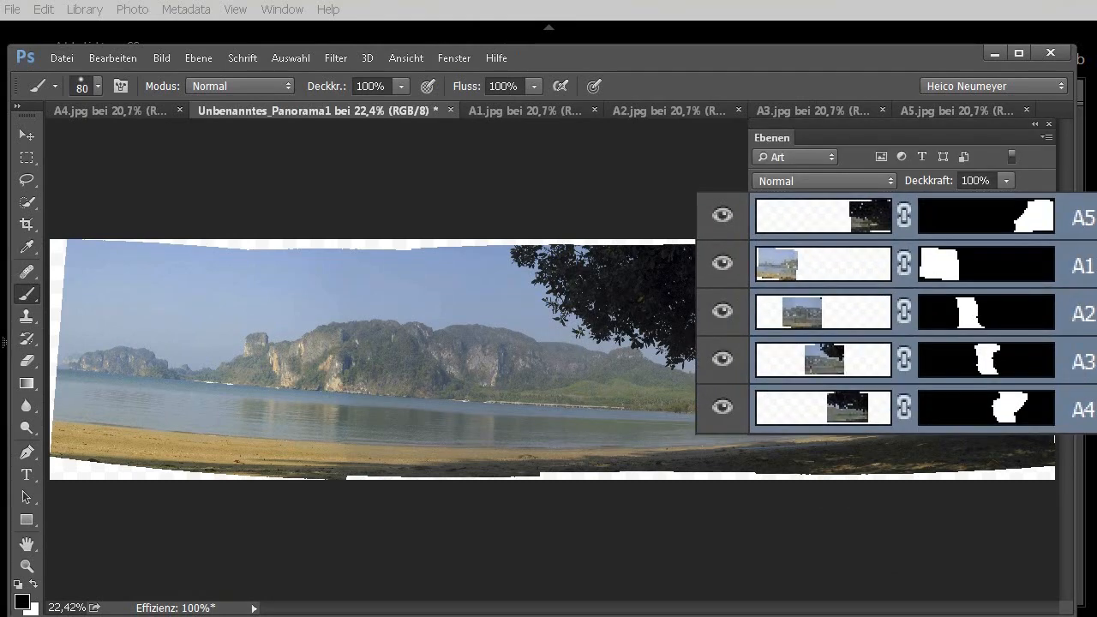
pyautogui.click(724, 218)
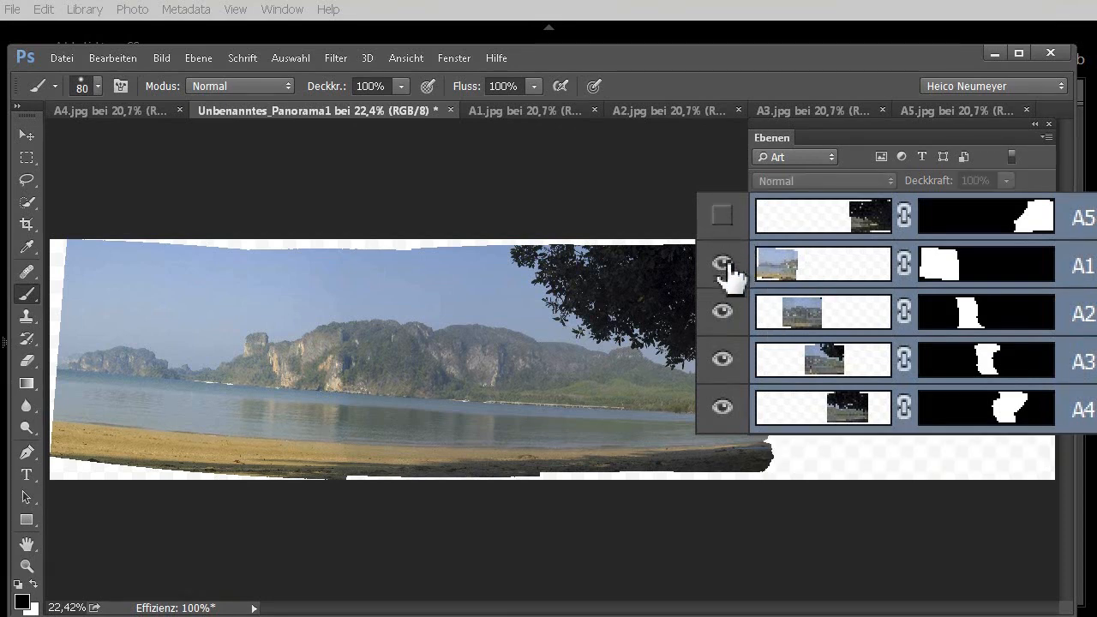
pyautogui.click(725, 266)
pyautogui.click(725, 312)
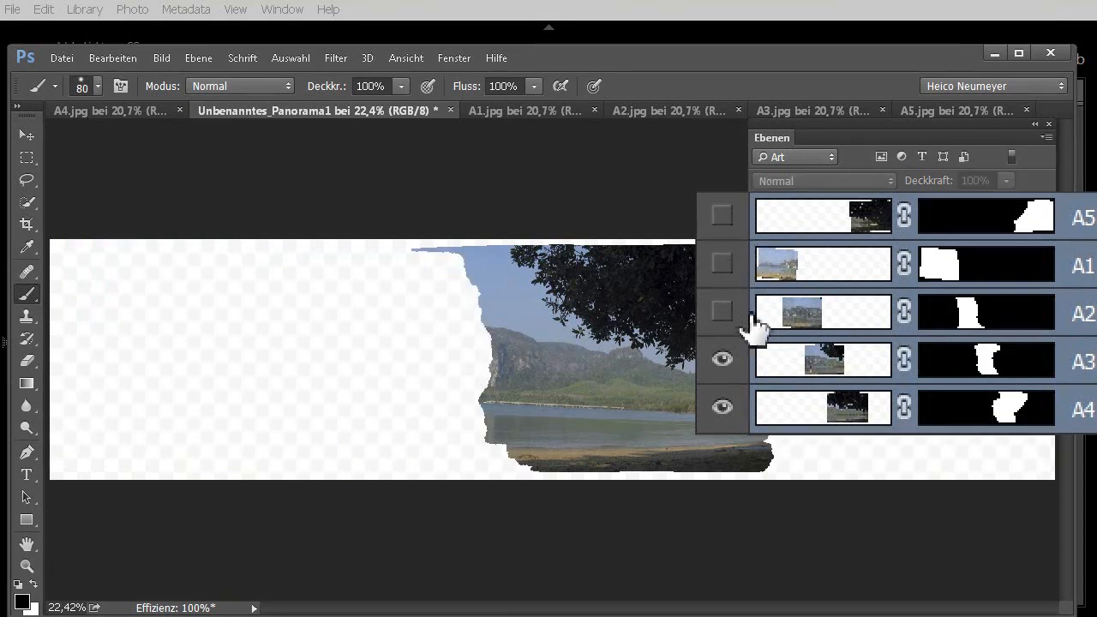
pyautogui.keyDown('shift'); pyautogui.click(982, 365); pyautogui.keyUp('shift')
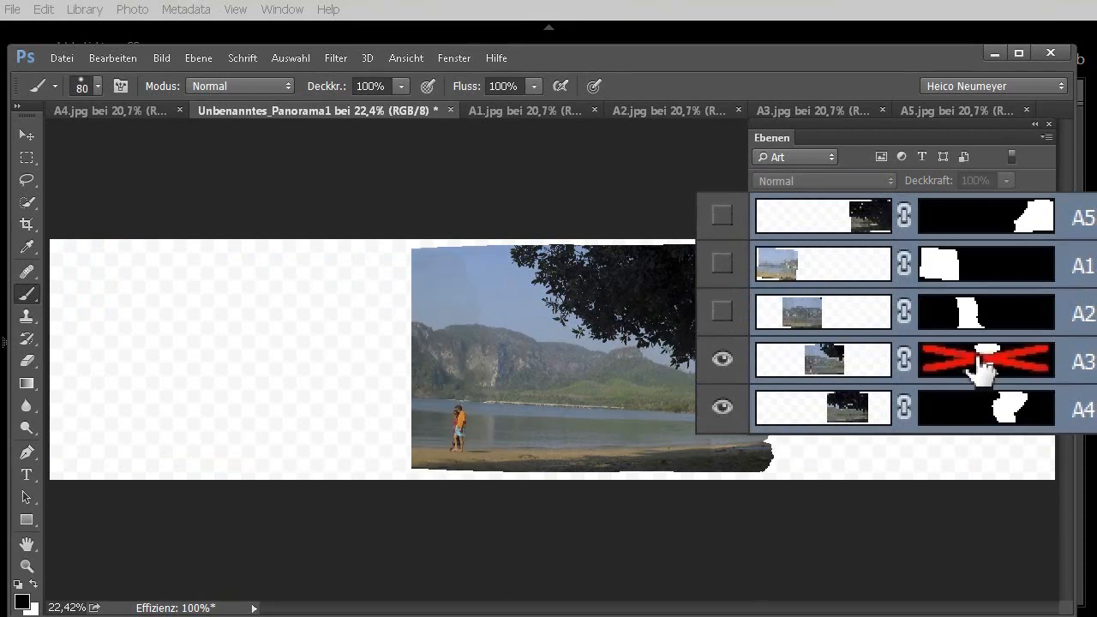
pyautogui.moveTo(303, 364); pyautogui.dragTo(632, 500)
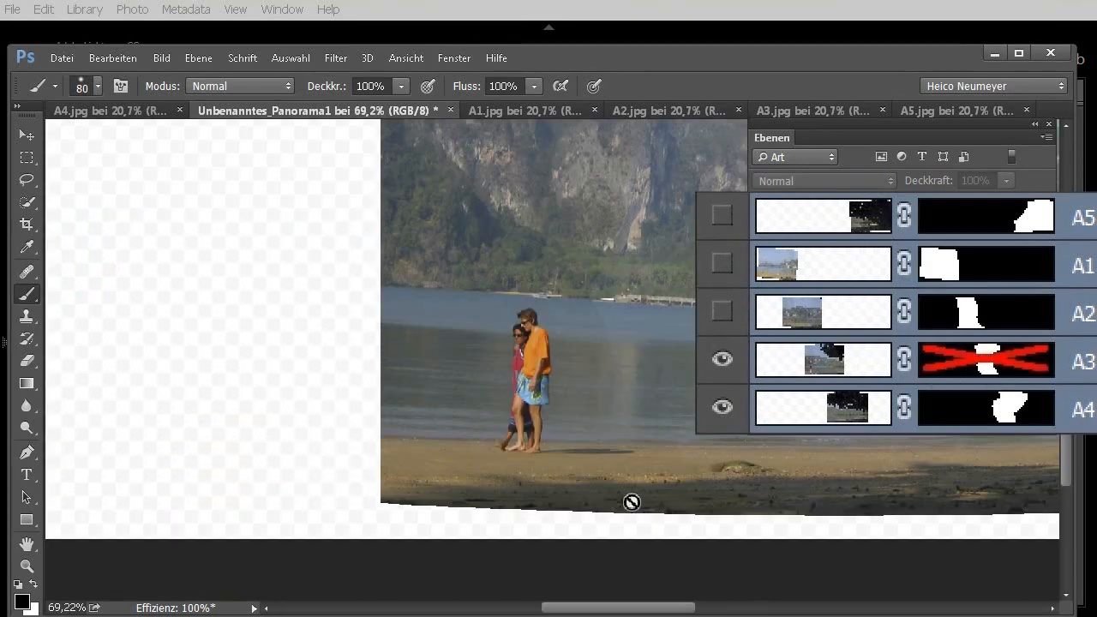
# Step: Lasso the couple and their shadow, copy the area merged, and paste it as a new layer with all layers shown again
pyautogui.click(28, 182)
pyautogui.moveTo(508, 313)
pyautogui.mouseDown()
pyautogui.moveTo(501, 389)
pyautogui.moveTo(514, 460)
pyautogui.moveTo(599, 460)
pyautogui.moveTo(638, 447)
pyautogui.moveTo(563, 436)
pyautogui.moveTo(558, 316)
pyautogui.moveTo(516, 305)
pyautogui.mouseUp()
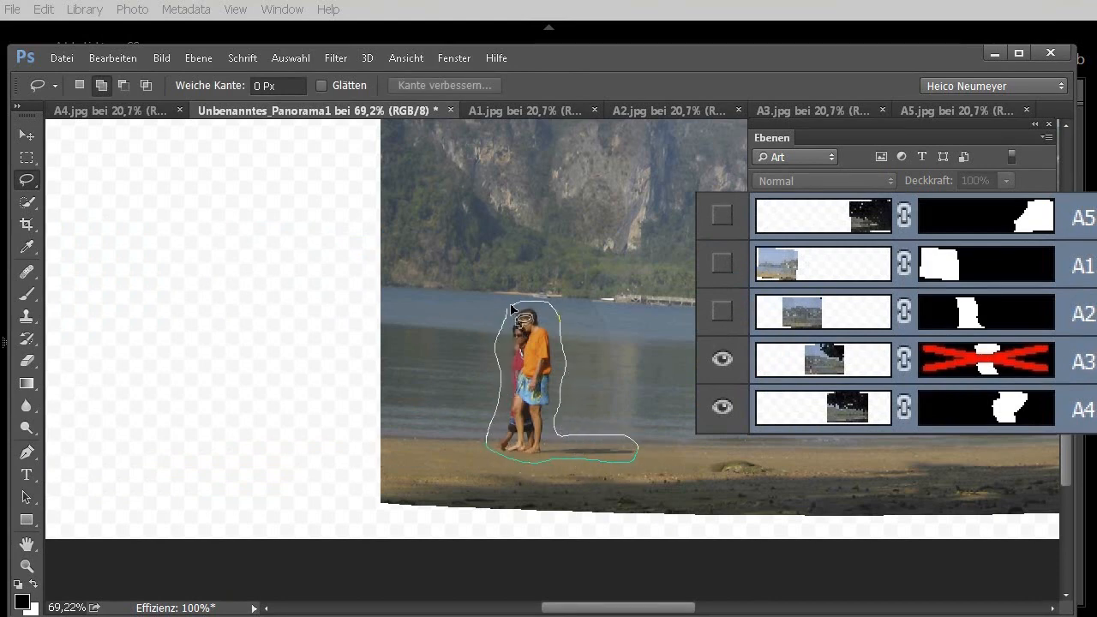
pyautogui.click(123, 61)
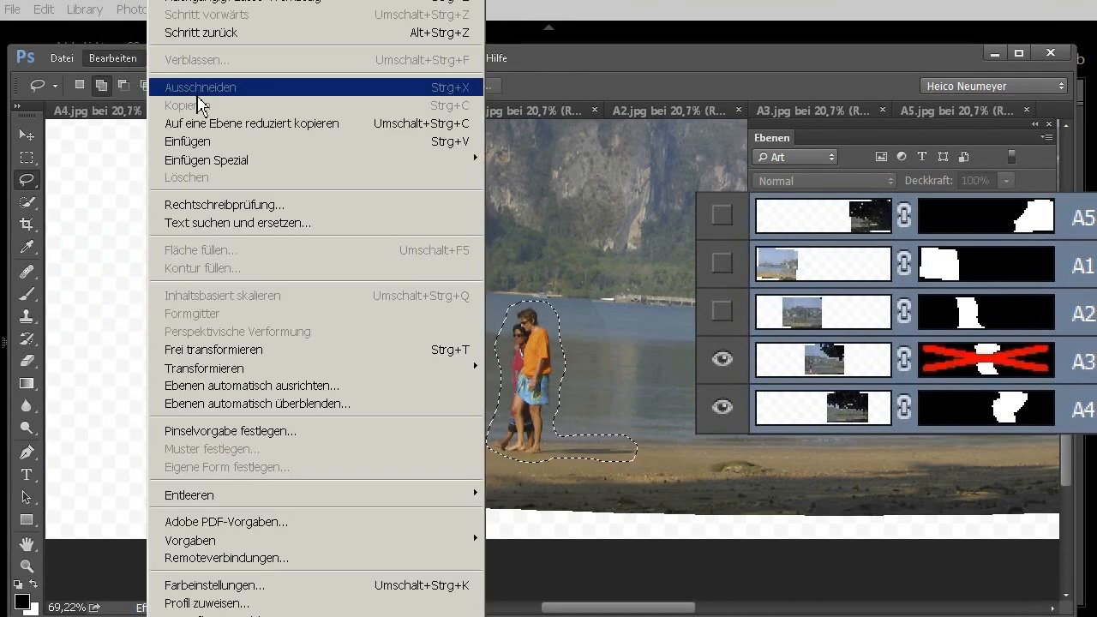
pyautogui.click(312, 130)
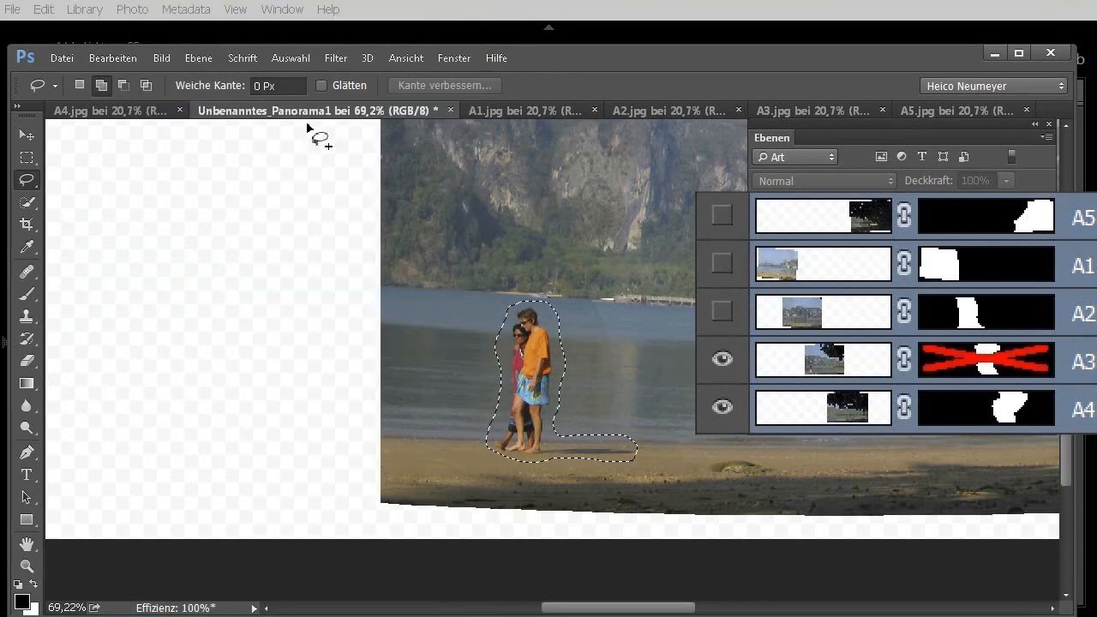
pyautogui.moveTo(720, 318); pyautogui.dragTo(725, 225)
pyautogui.hotkey('ctrl', 'j')
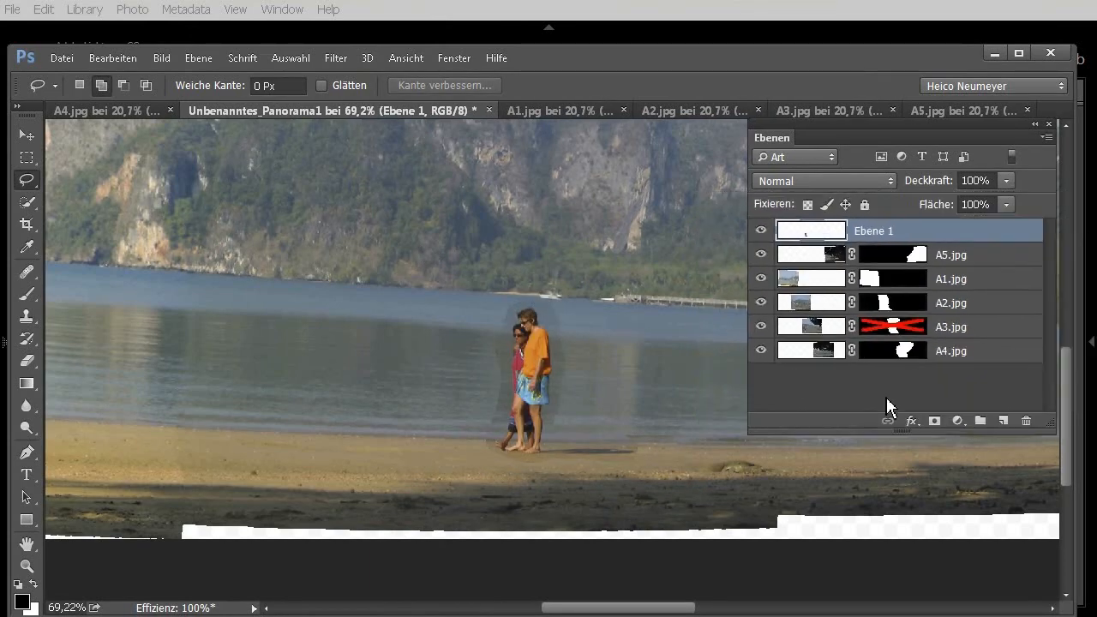
# Step: Add a layer mask to the couple's layer and paint out its surrounding edge with a soft 80-pixel black brush
pyautogui.click(934, 421)
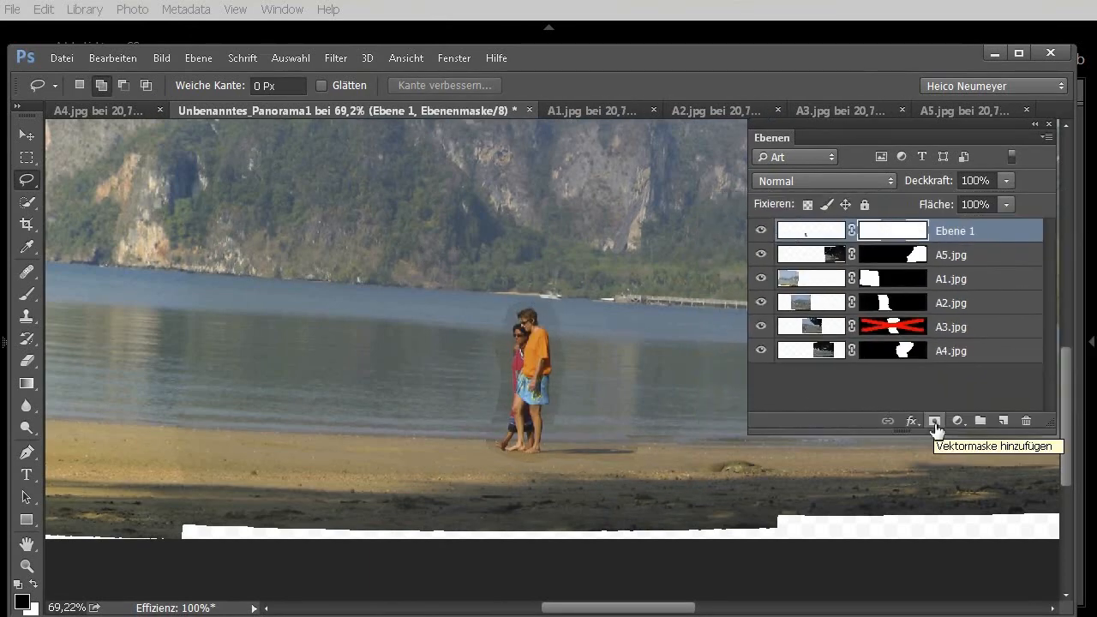
pyautogui.click(26, 294)
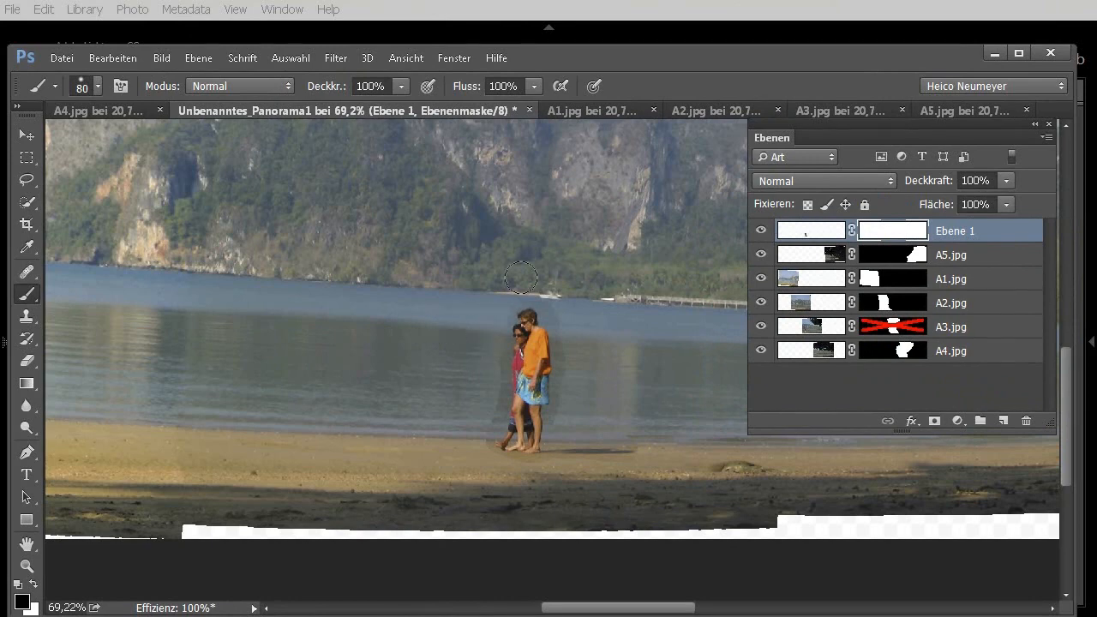
pyautogui.moveTo(574, 363)
pyautogui.mouseDown()
pyautogui.moveTo(476, 352)
pyautogui.moveTo(471, 421)
pyautogui.mouseUp()
pyautogui.hotkey('ctrl', '0')
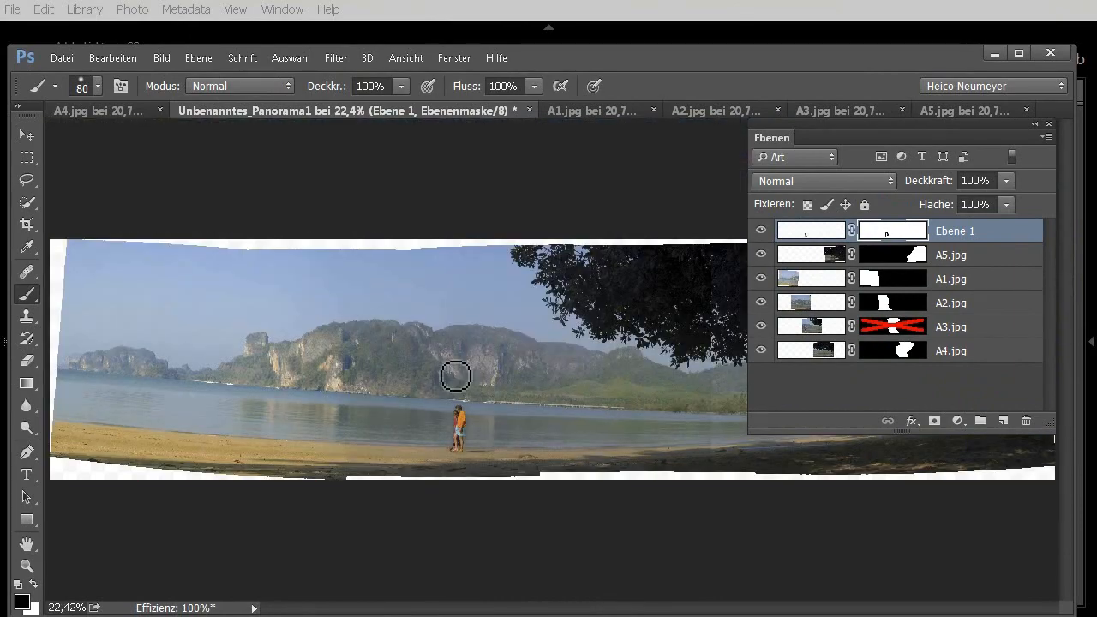
# Step: Crop the layer thumbnails to the layer bounds, and toggle the couple's layer off and on to compare the panorama
pyautogui.rightClick(793, 229)
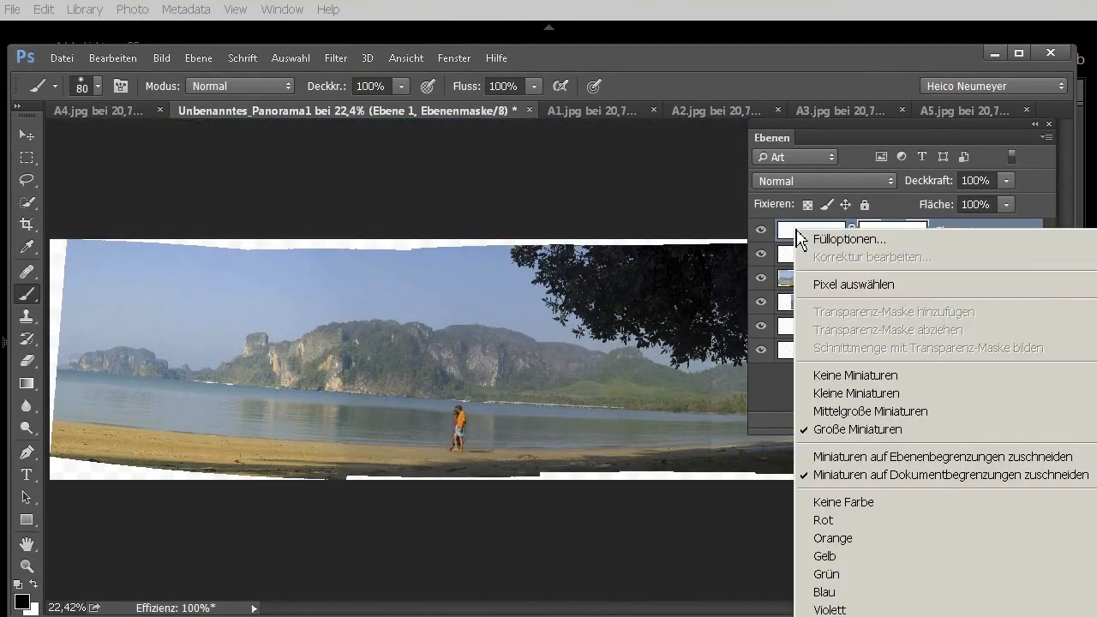
pyautogui.click(842, 456)
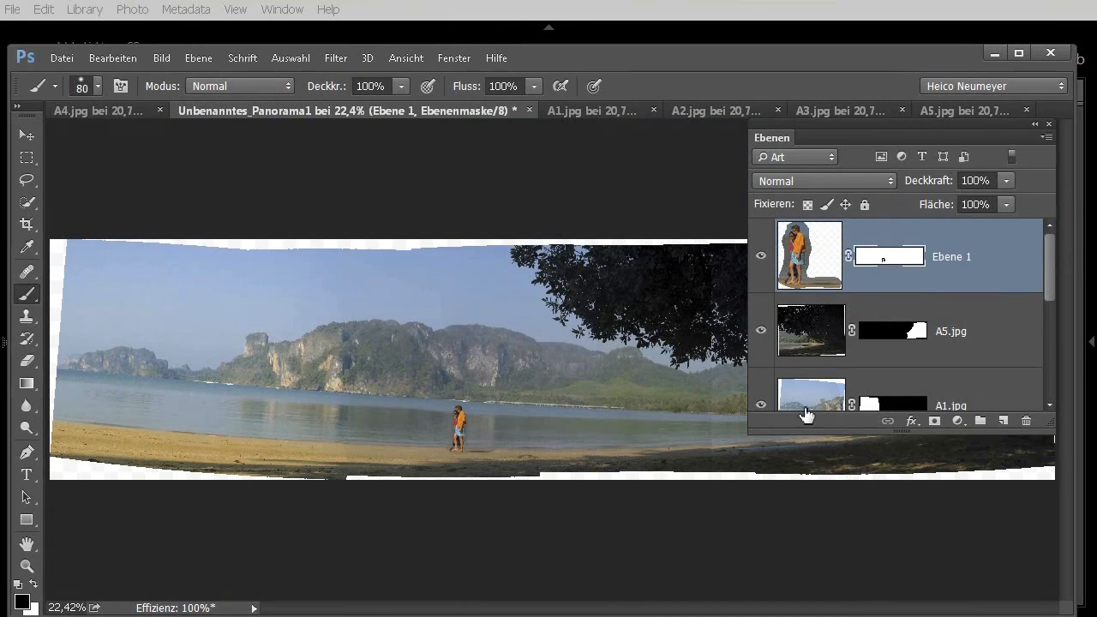
pyautogui.click(762, 257)
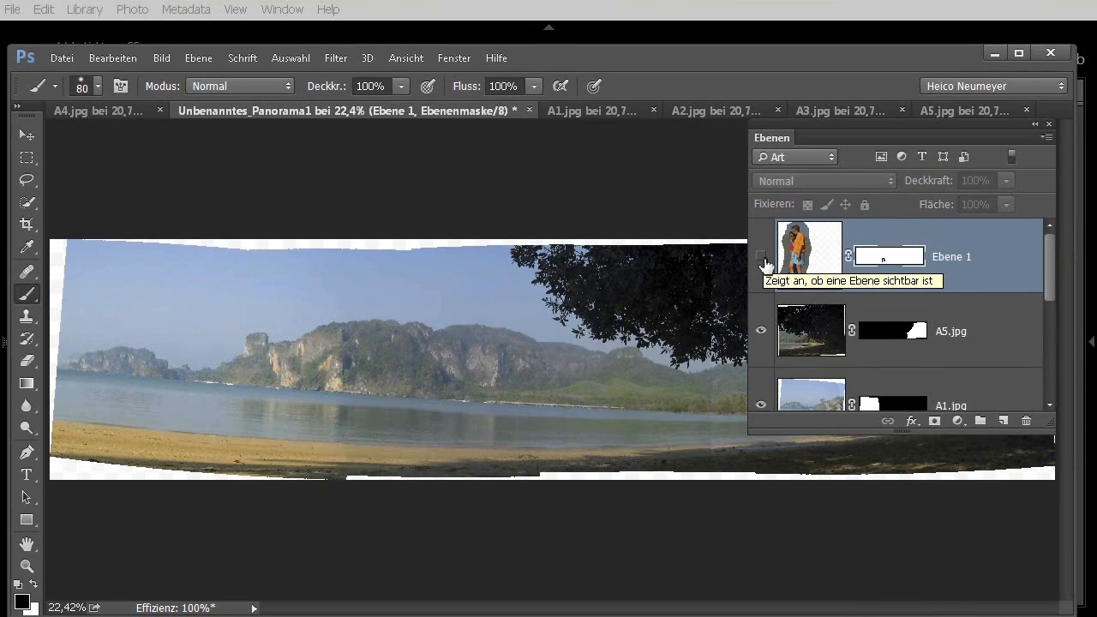
pyautogui.click(762, 258)
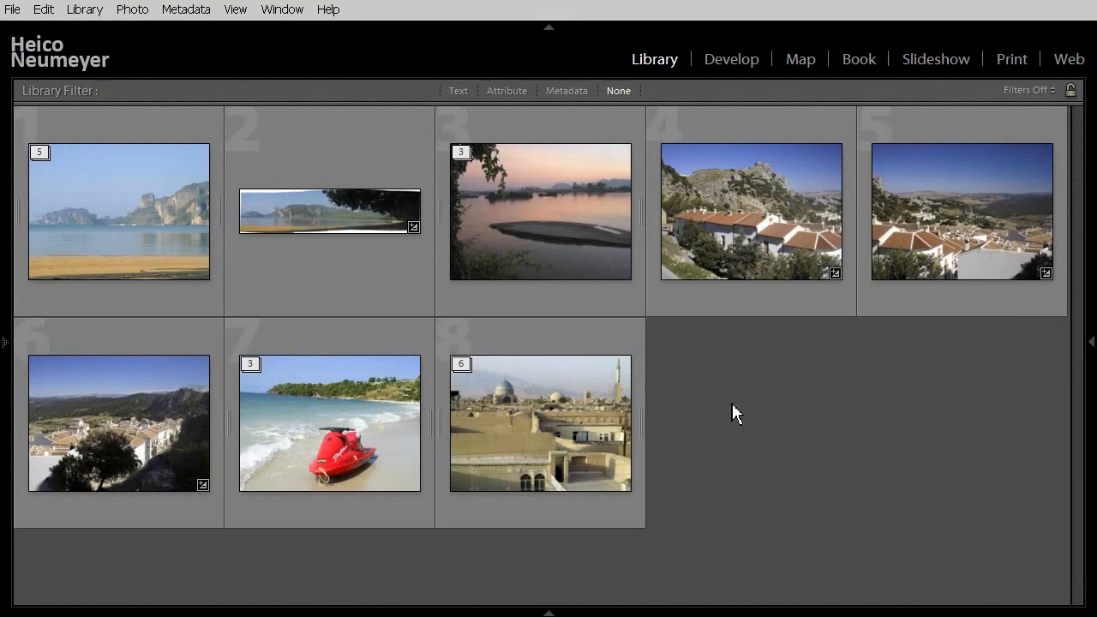
# Step: Back in Lightroom, select the beach panorama, show file details on the grid cells, and briefly visit the Develop module
pyautogui.click(336, 159)
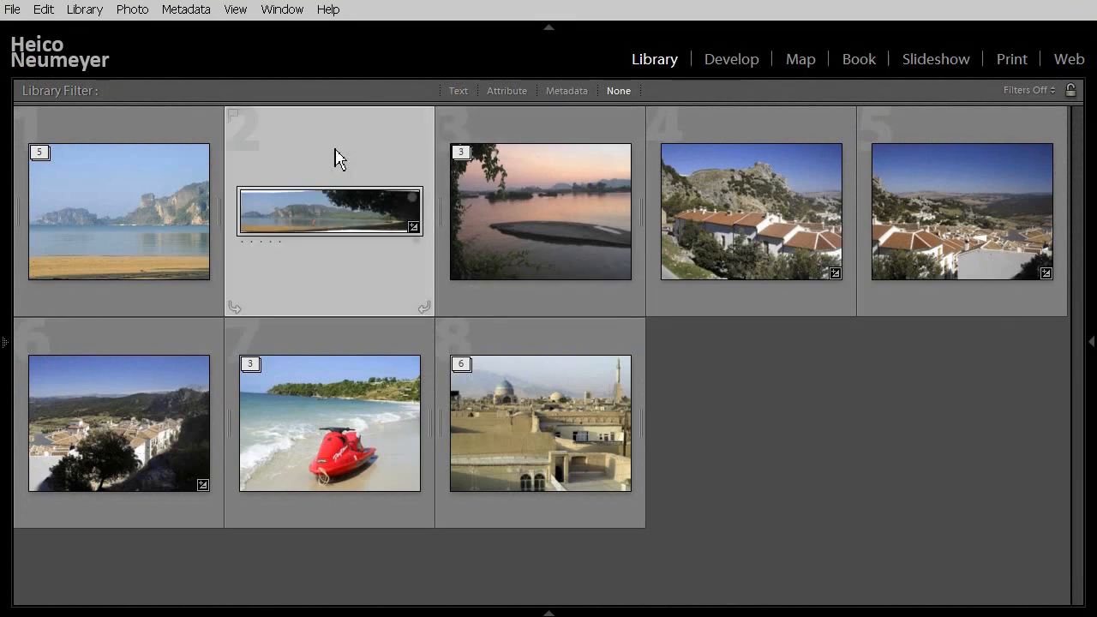
pyautogui.press('j')
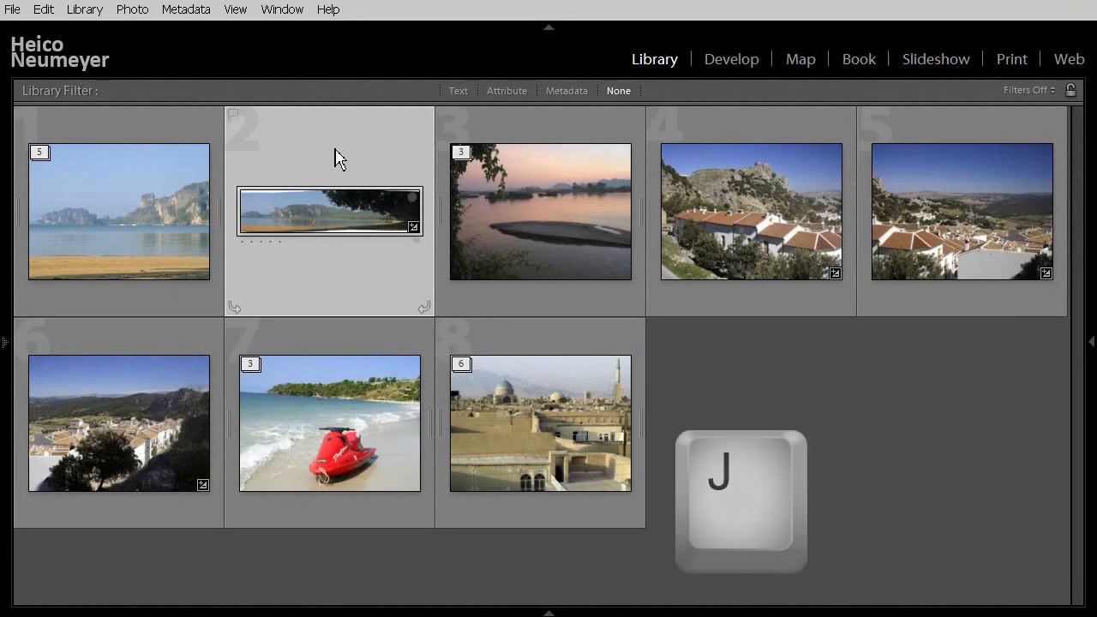
pyautogui.press('j')
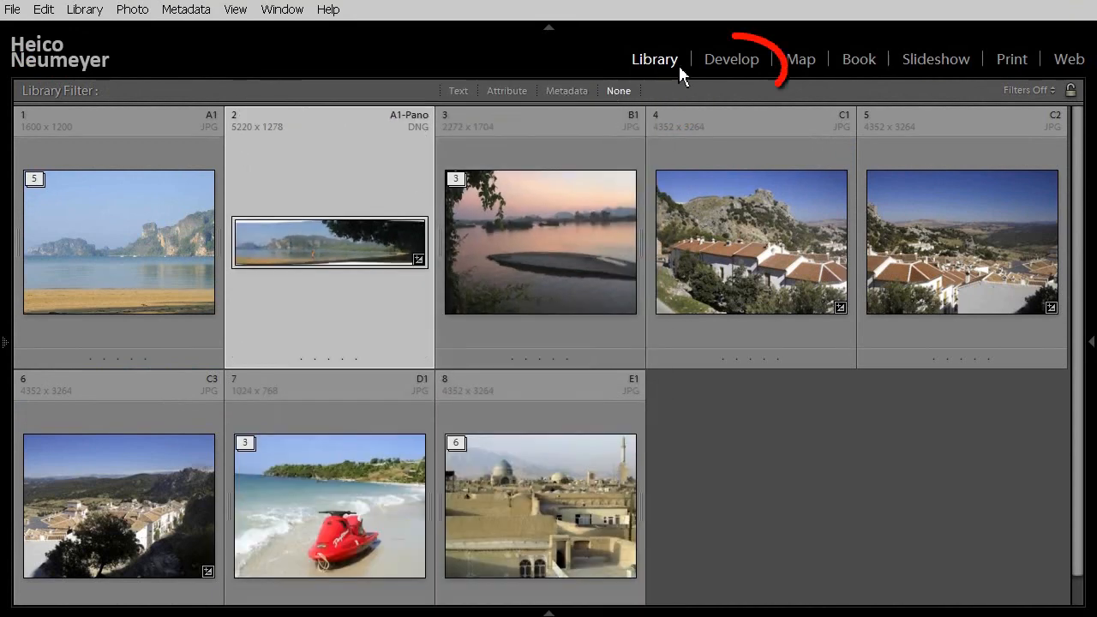
pyautogui.click(717, 65)
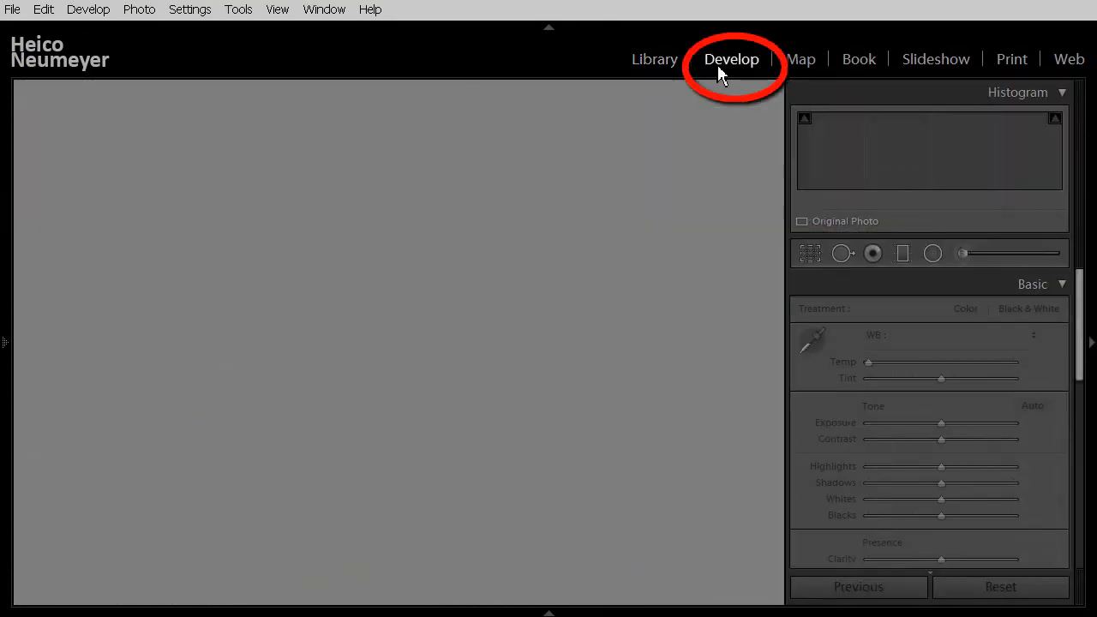
pyautogui.click(655, 62)
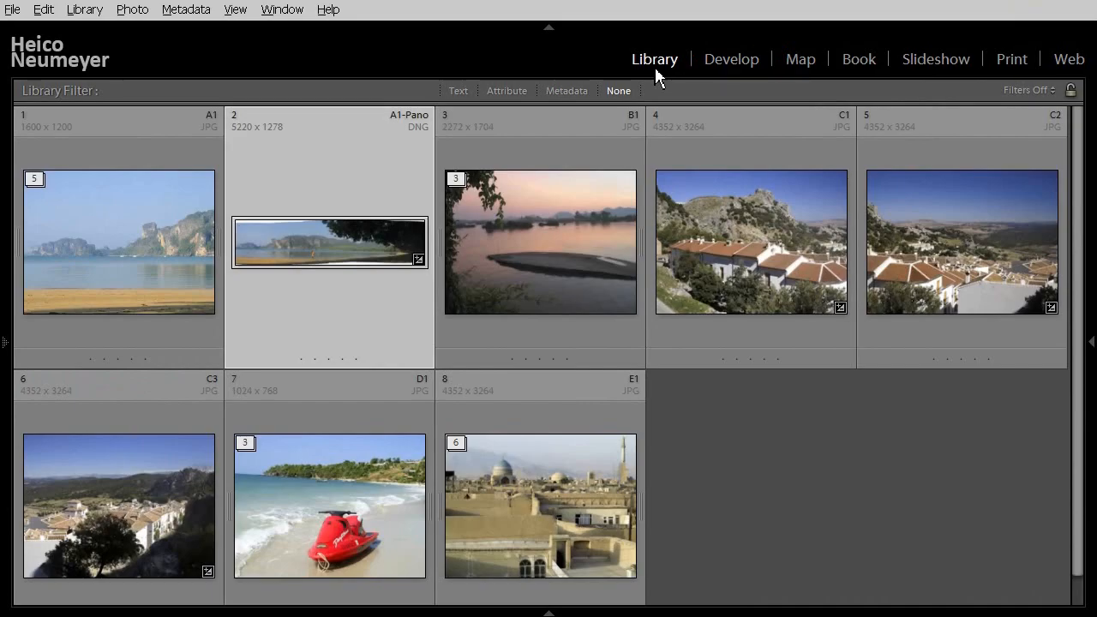
# Step: Switch to Bridge and select A1-Pano.dng in the Panorama folder
pyautogui.hotkey('alt', 'Tab')
pyautogui.click(124, 172)
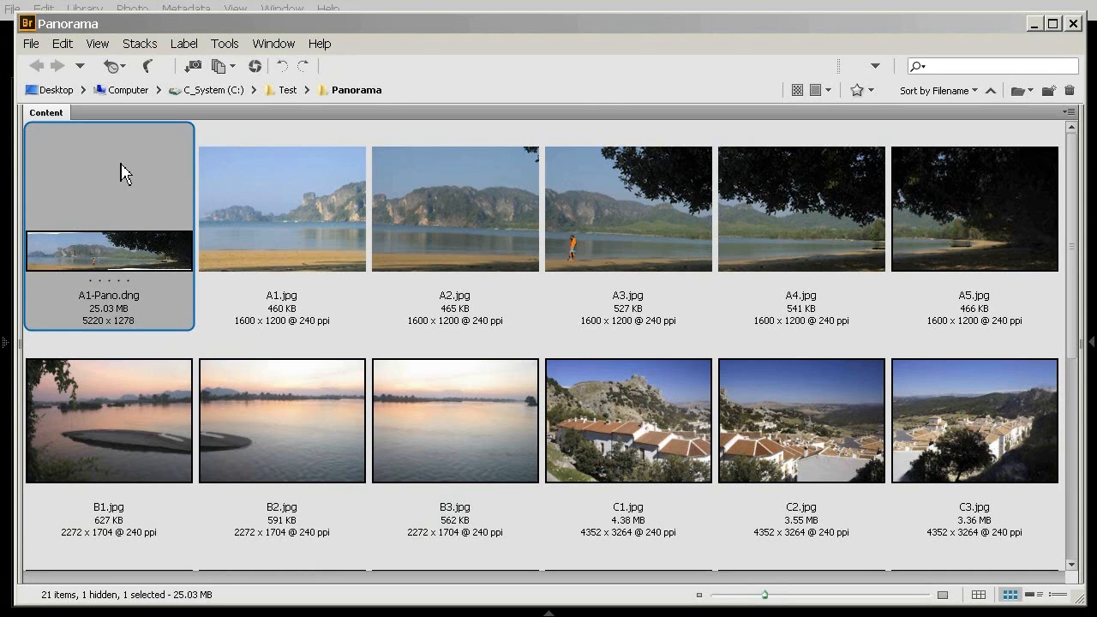
# Step: Look over Bridge's Auto-Stack Panorama/HDR command and its Photoshop commands such as Photomerge, and return to Lightroom
pyautogui.click(140, 43)
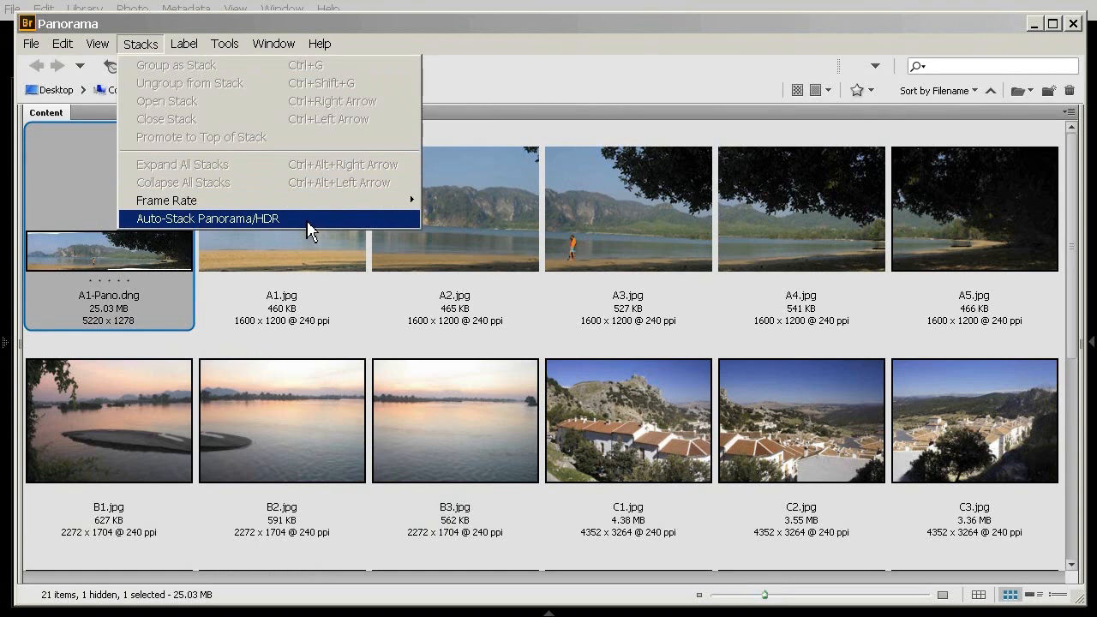
pyautogui.moveTo(226, 43)
pyautogui.moveTo(355, 202)
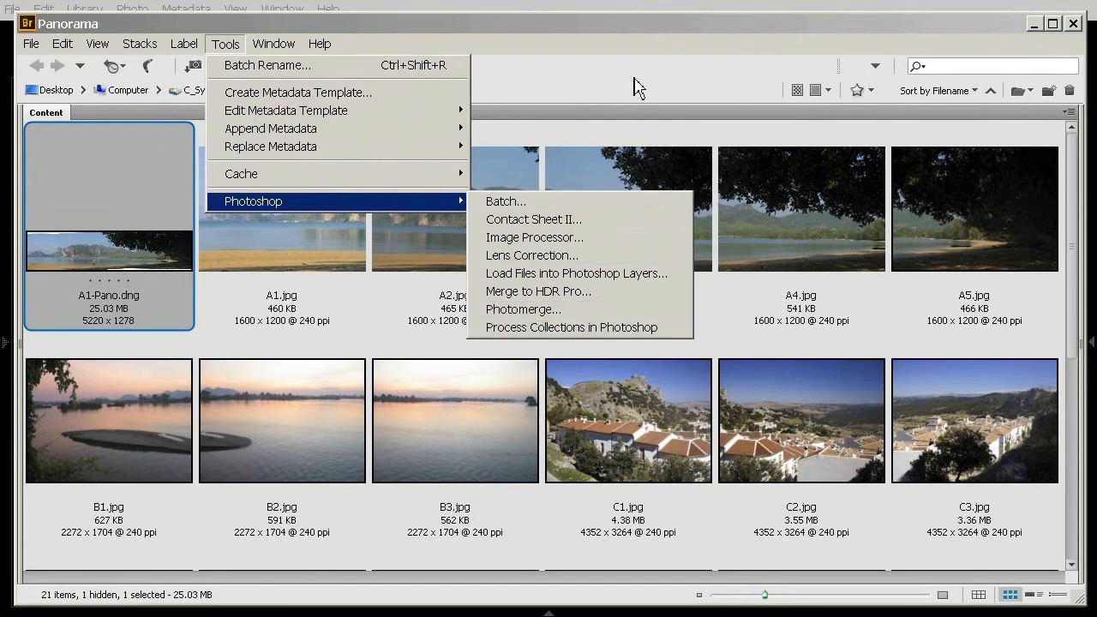
pyautogui.click(614, 13)
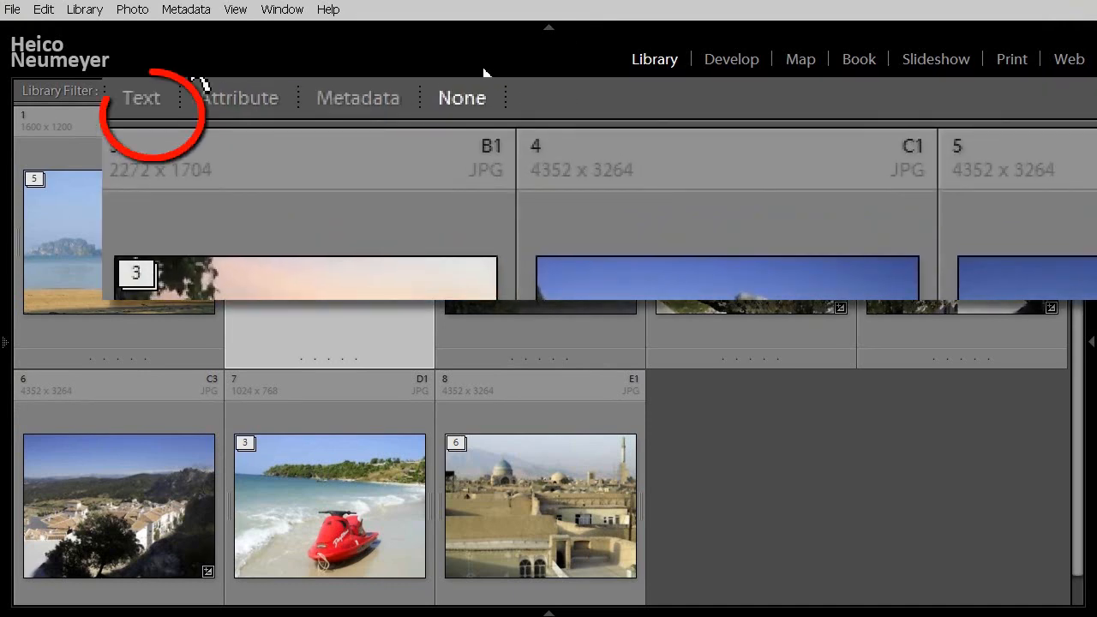
# Step: Search the library for photos whose filename contains "Pano", and switch the filter off again
pyautogui.click(156, 108)
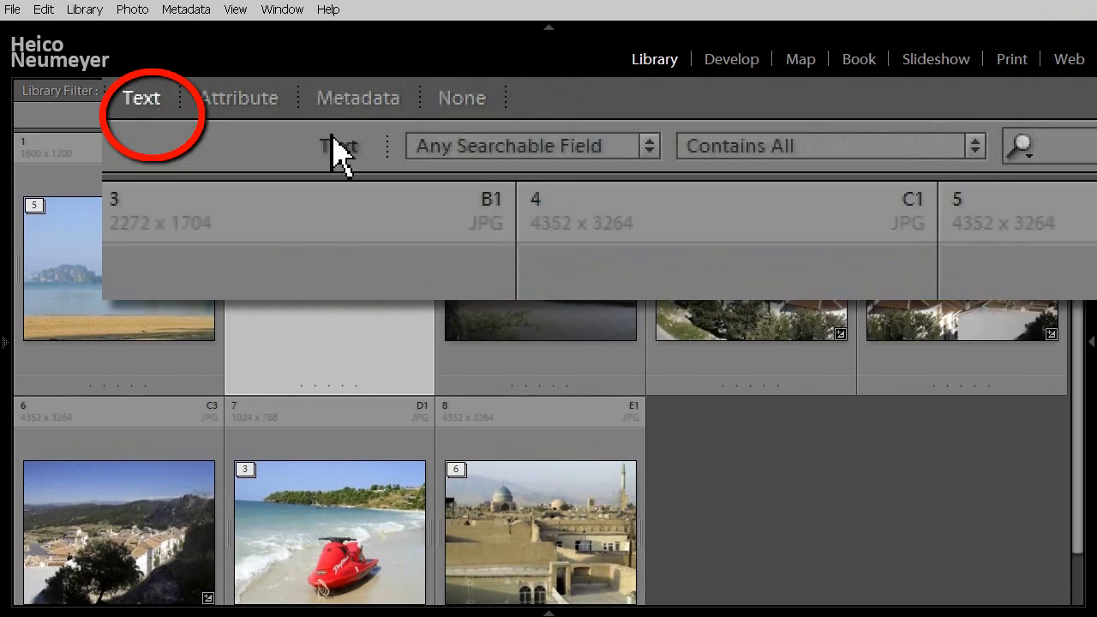
pyautogui.click(470, 151)
pyautogui.click(477, 247)
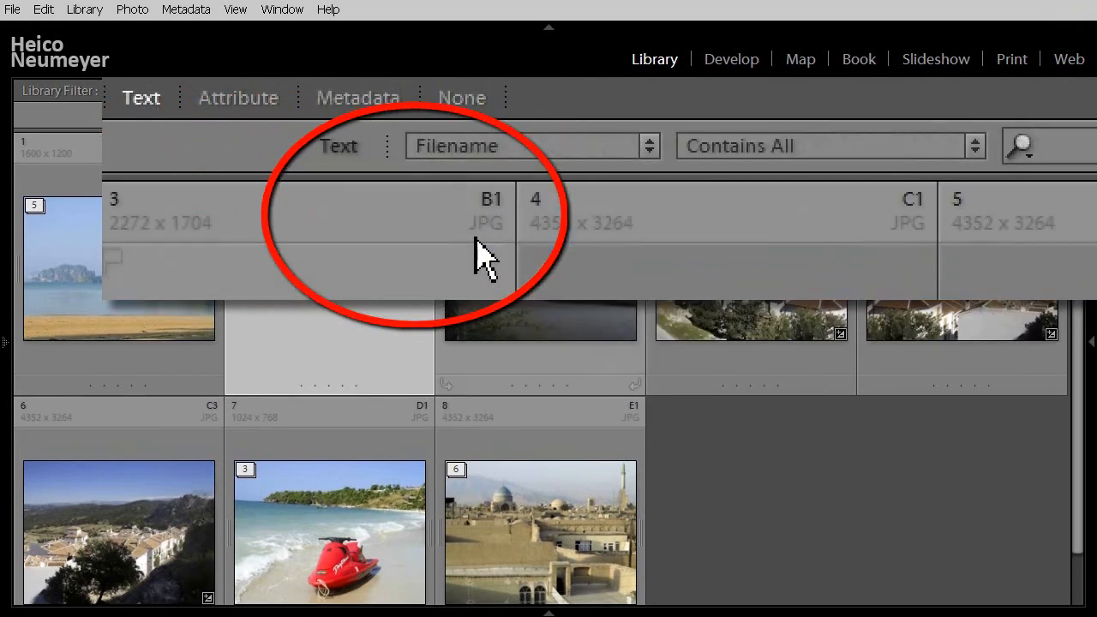
pyautogui.click(1070, 150)
pyautogui.write('Pano')
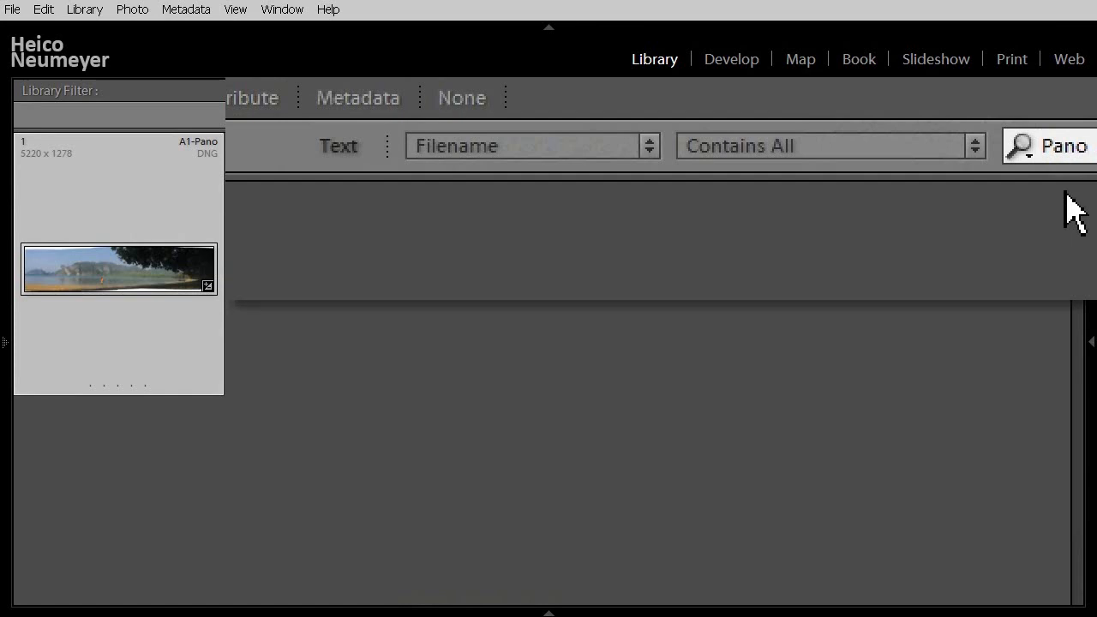
pyautogui.click(624, 91)
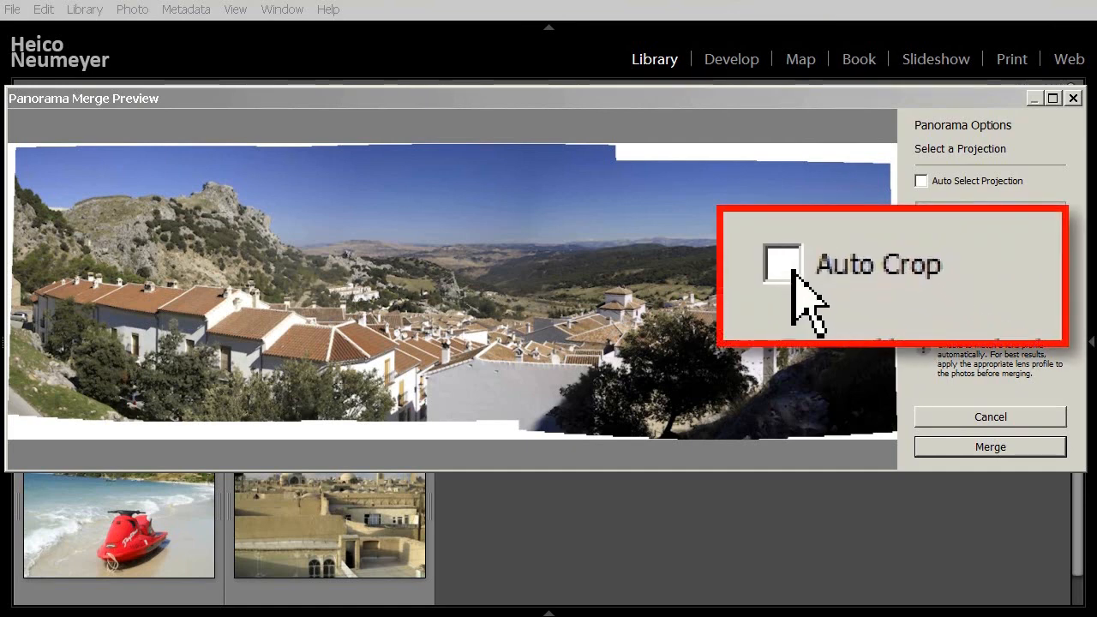
# Step: Merge the village photos into a panorama with Auto Crop enabled, and open C1-Pano.dng enlarged with its metadata shown
pyautogui.click(922, 288)
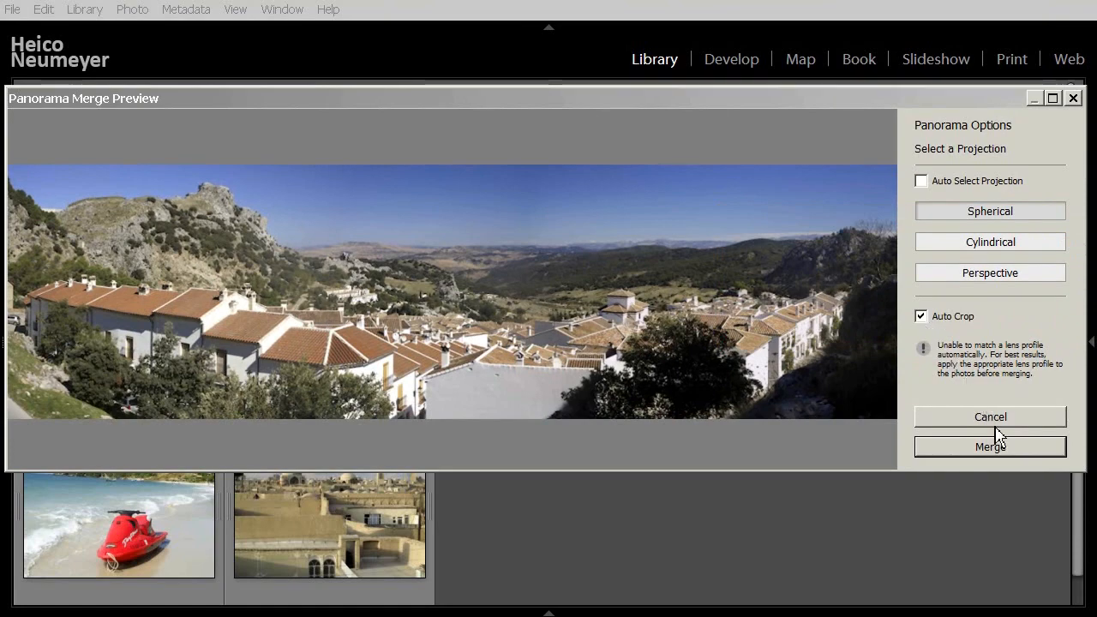
pyautogui.click(1016, 448)
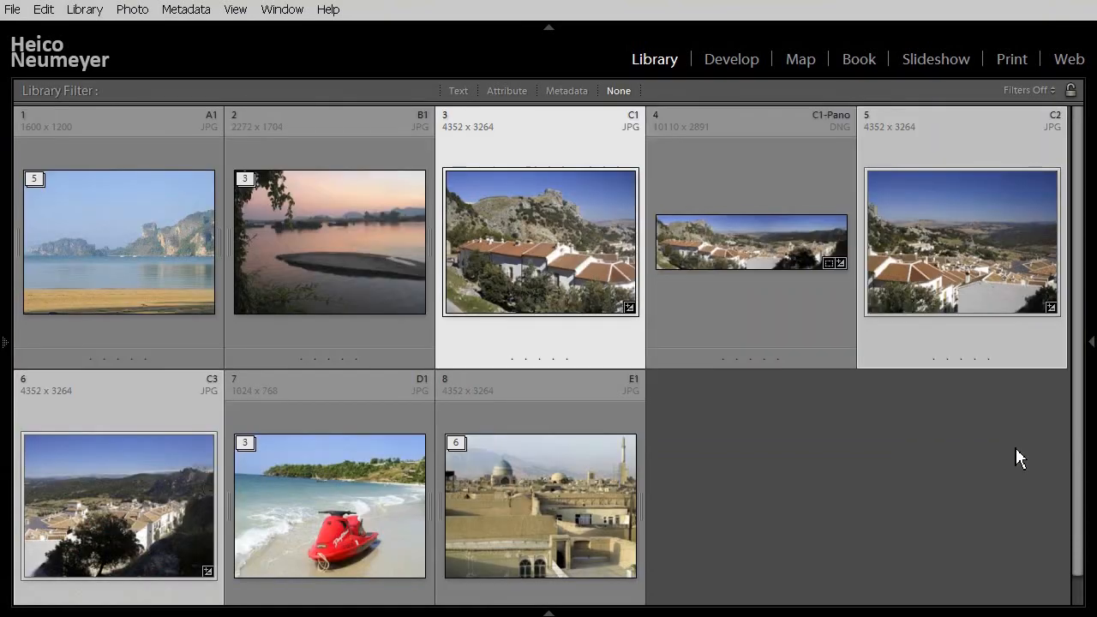
pyautogui.doubleClick(769, 268)
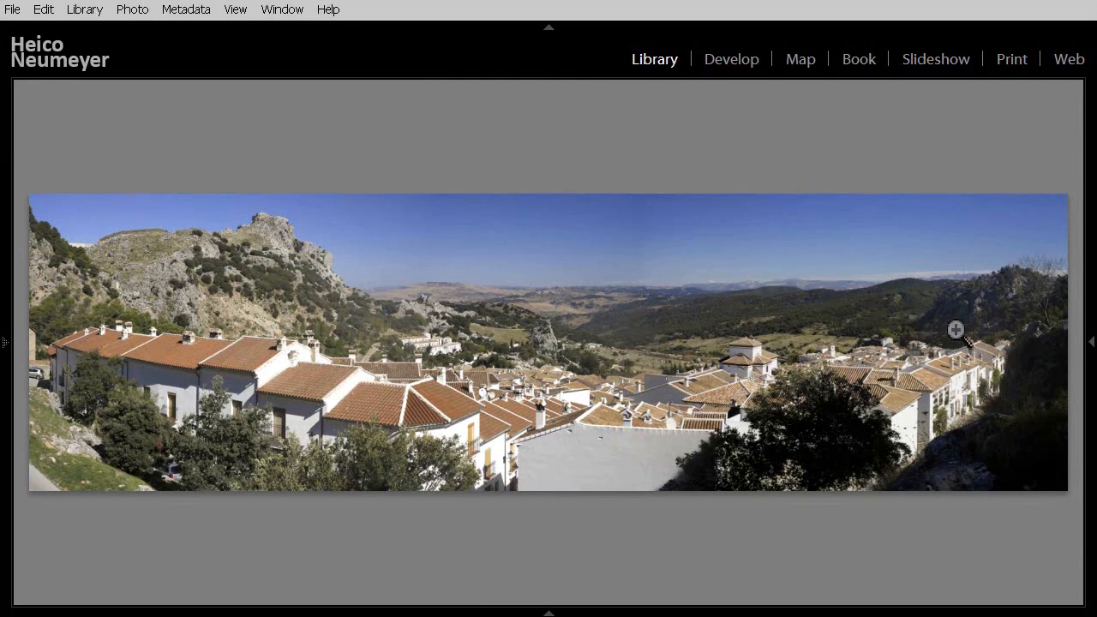
pyautogui.click(1091, 346)
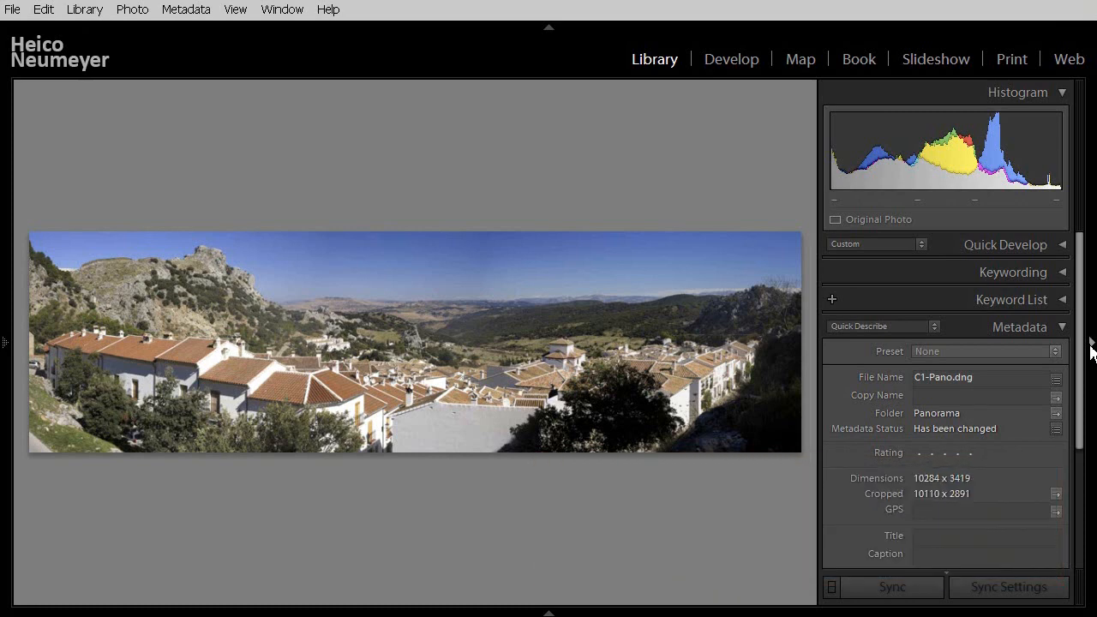
# Step: Open the village panorama for cropping in Develop, extend the lower crop edge, and reset the crop to the full image
pyautogui.click(743, 67)
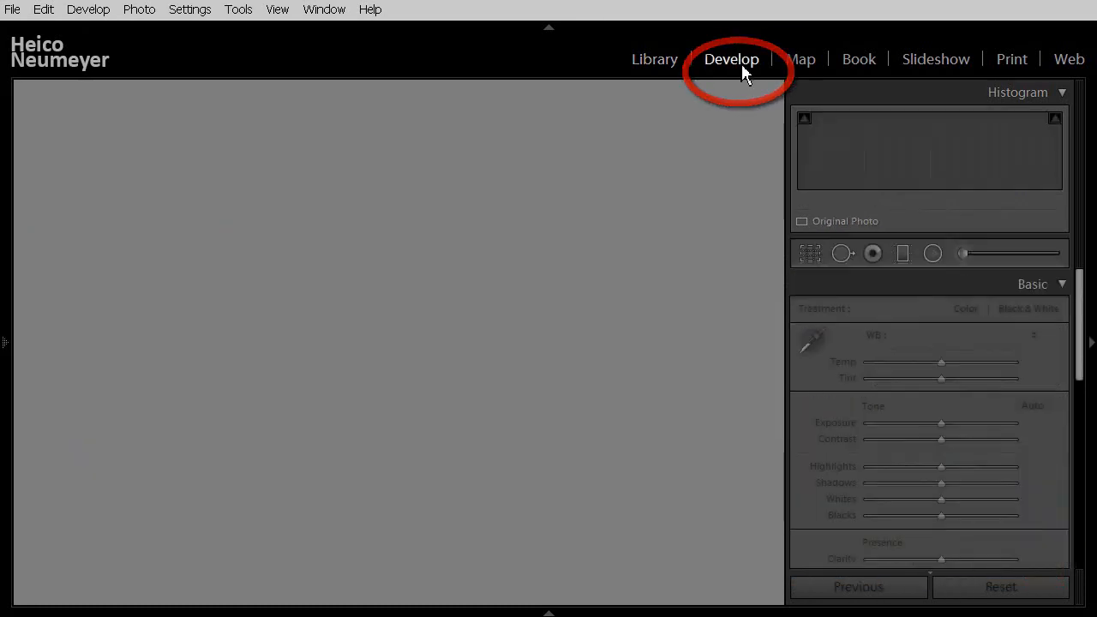
pyautogui.click(811, 254)
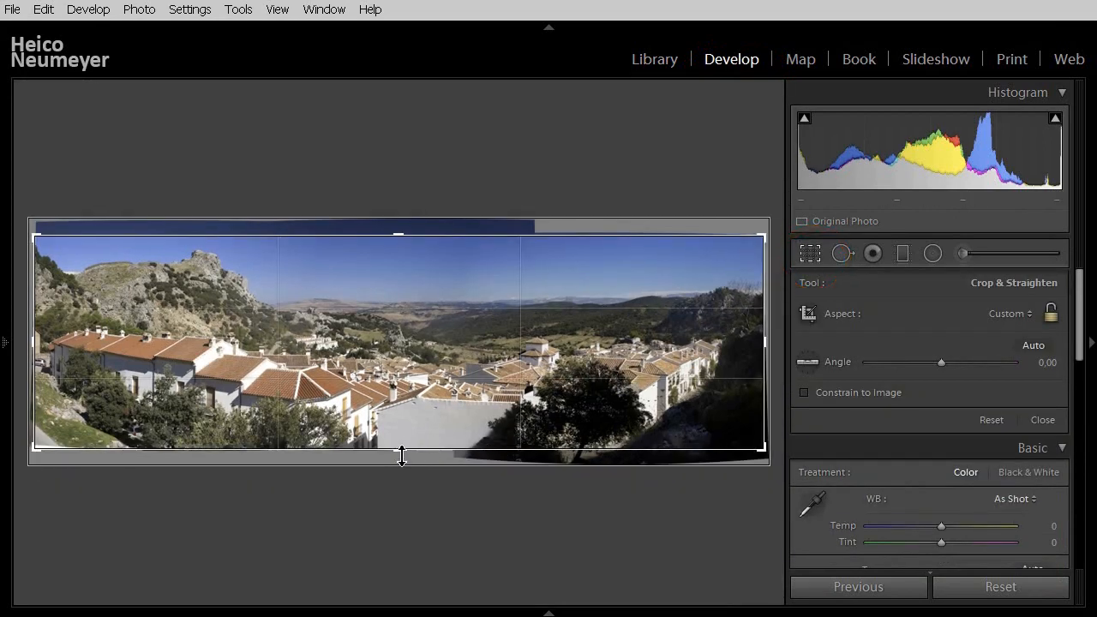
pyautogui.moveTo(402, 456); pyautogui.dragTo(403, 461)
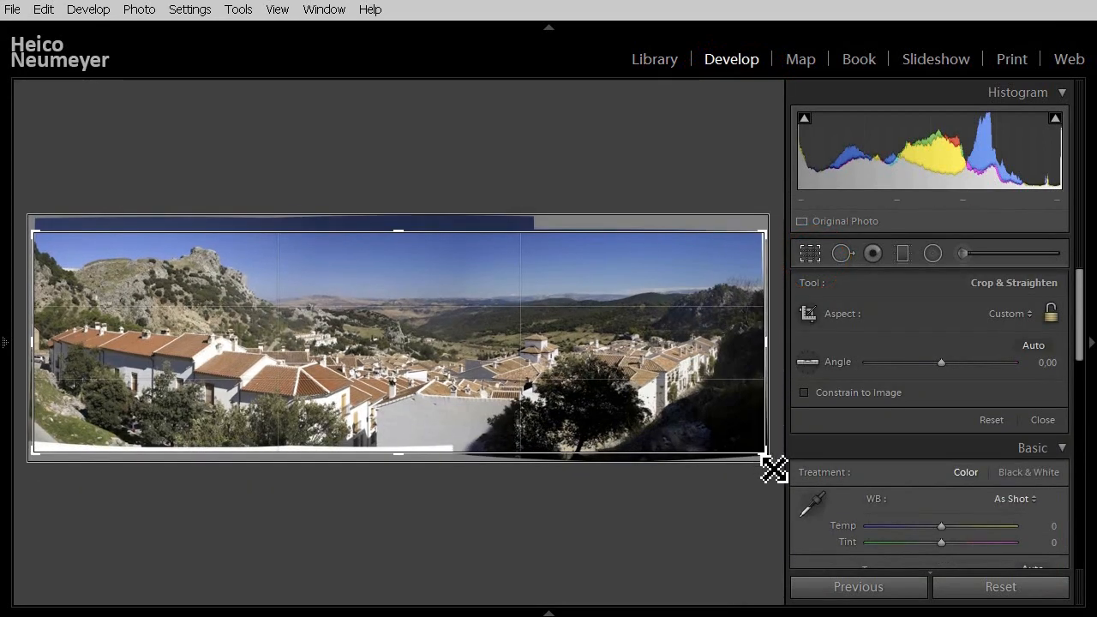
pyautogui.rightClick(457, 263)
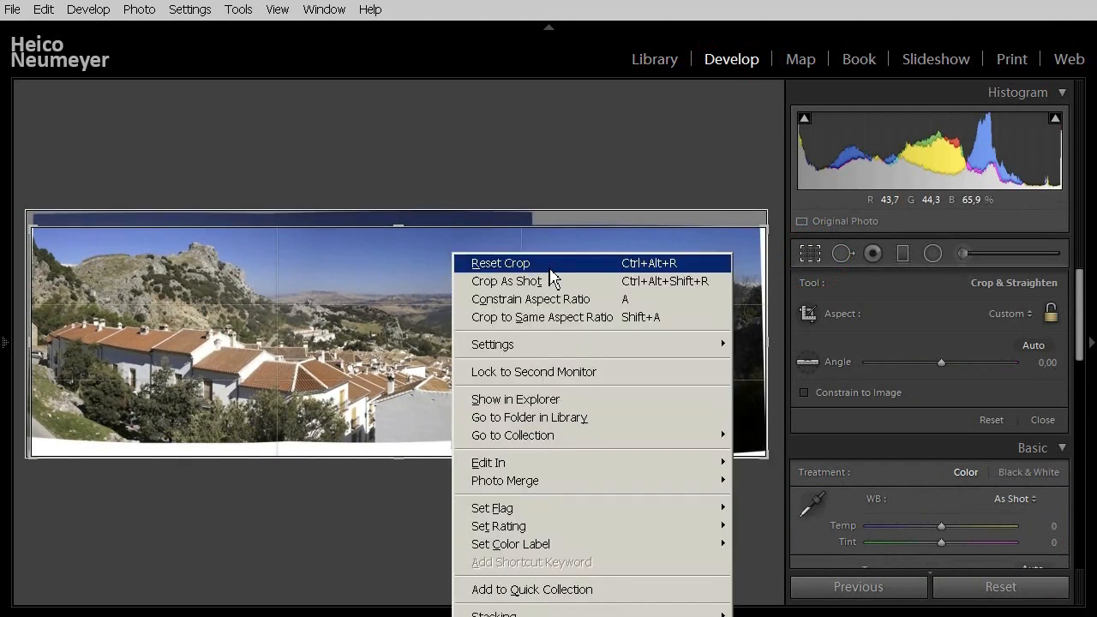
pyautogui.click(550, 266)
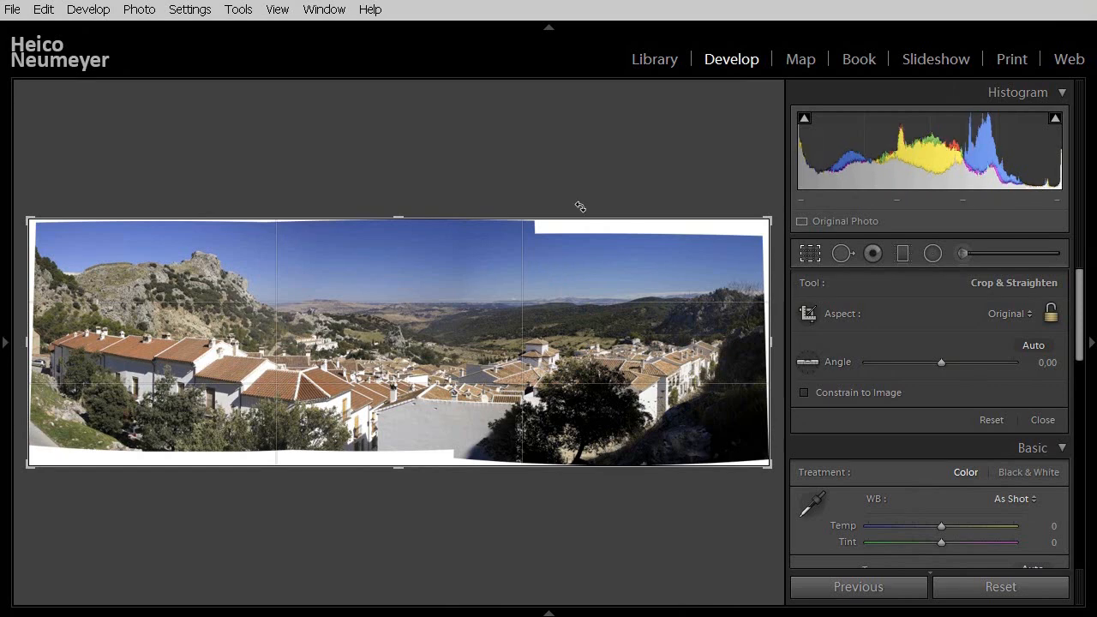
# Step: Try to heal the white gap above the right half of the DNG's sky using nearby sky as source, and delete the correction
pyautogui.click(843, 253)
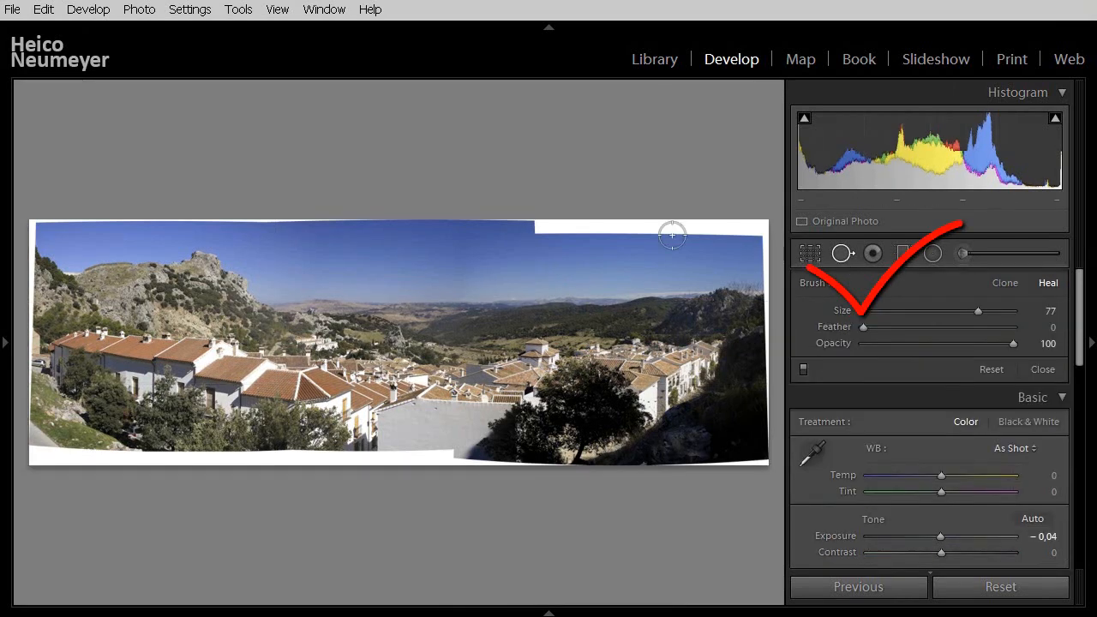
pyautogui.moveTo(540, 222); pyautogui.dragTo(770, 228)
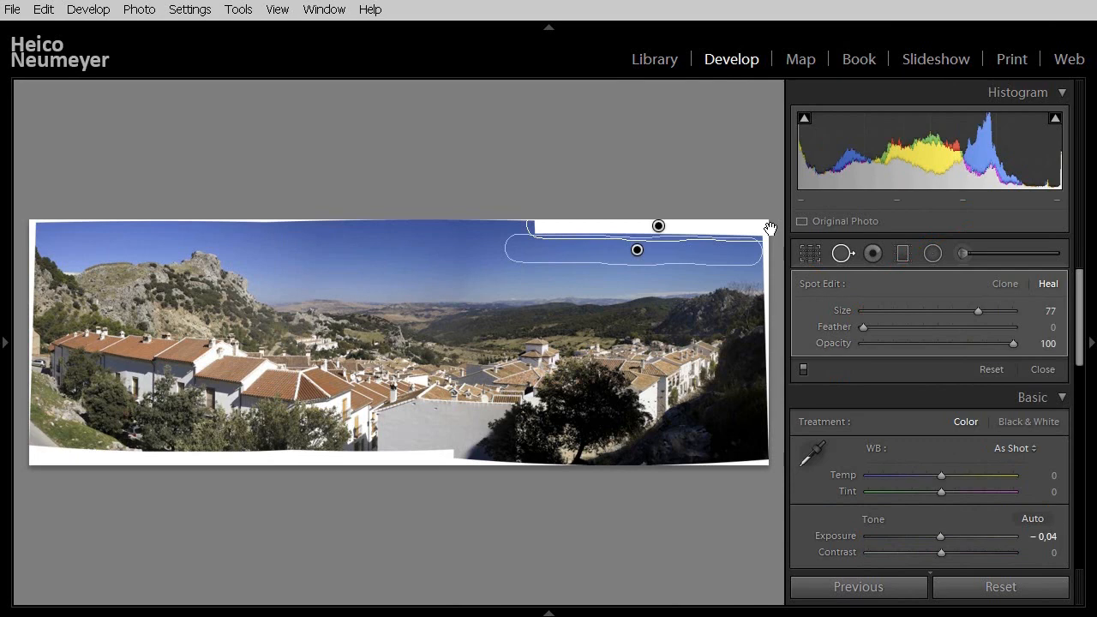
pyautogui.moveTo(637, 250); pyautogui.dragTo(602, 256)
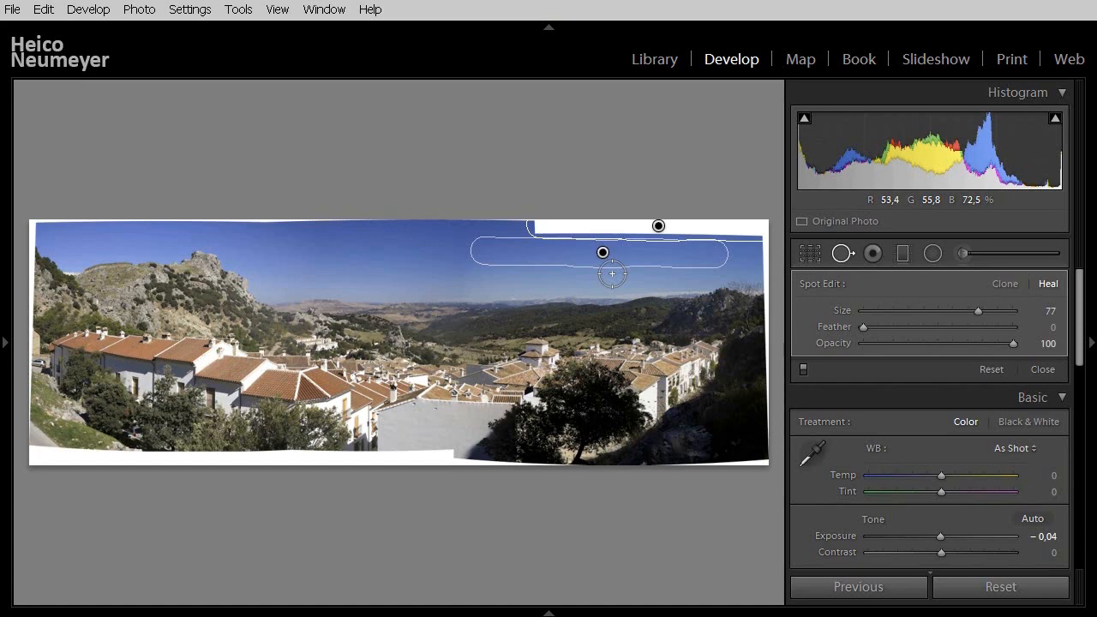
pyautogui.press('Return')
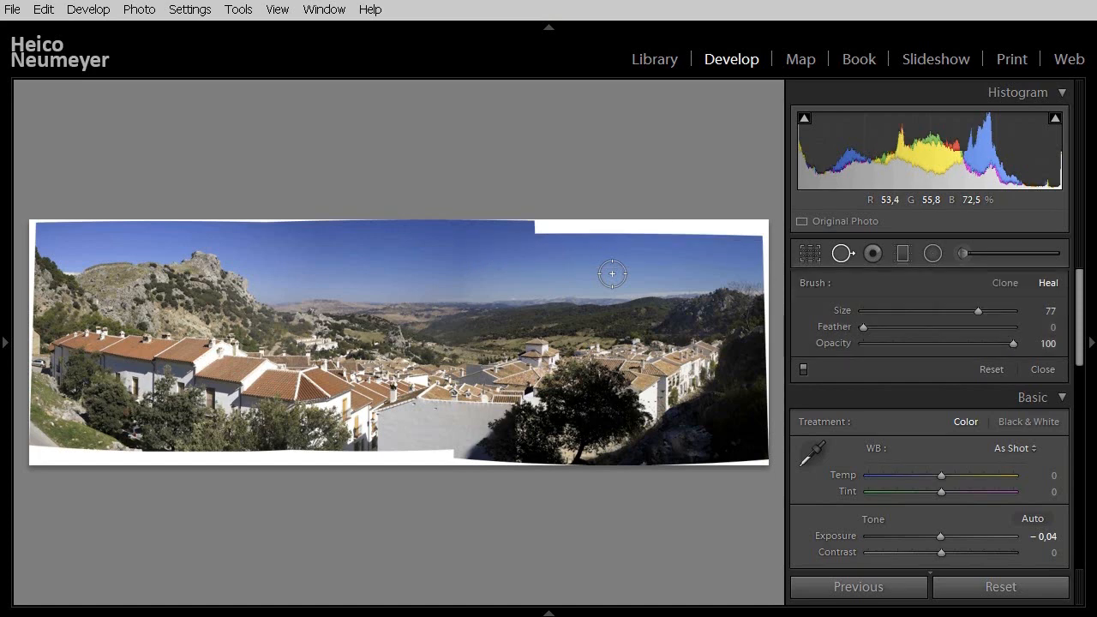
# Step: Export the uncropped village panorama as a JPEG file
pyautogui.click(13, 10)
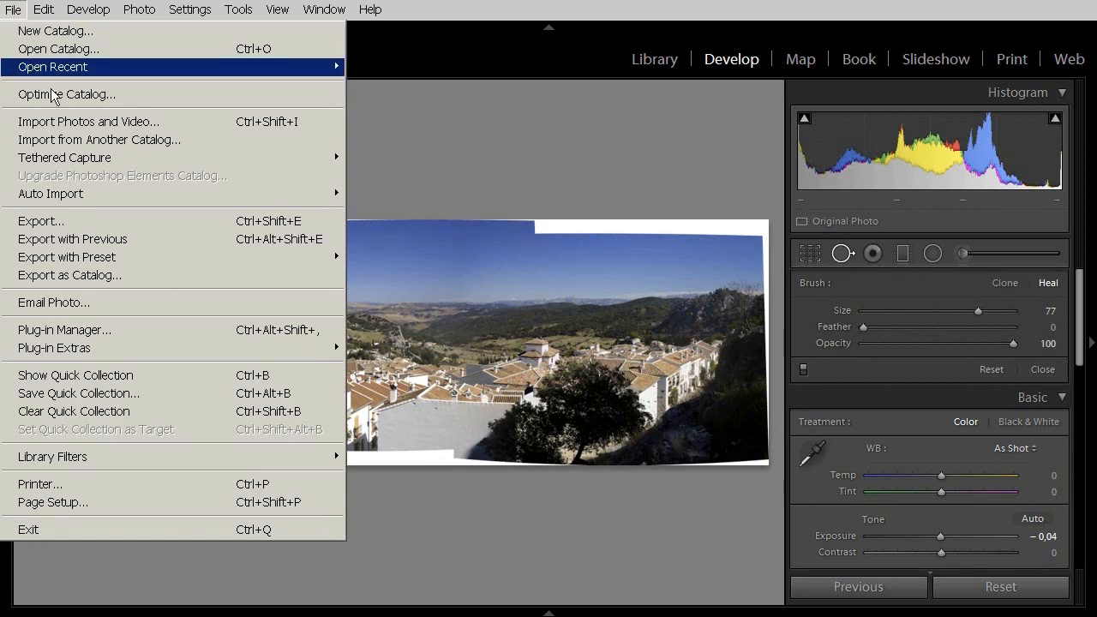
pyautogui.click(95, 223)
pyautogui.moveTo(735, 250); pyautogui.dragTo(735, 442)
pyautogui.click(662, 588)
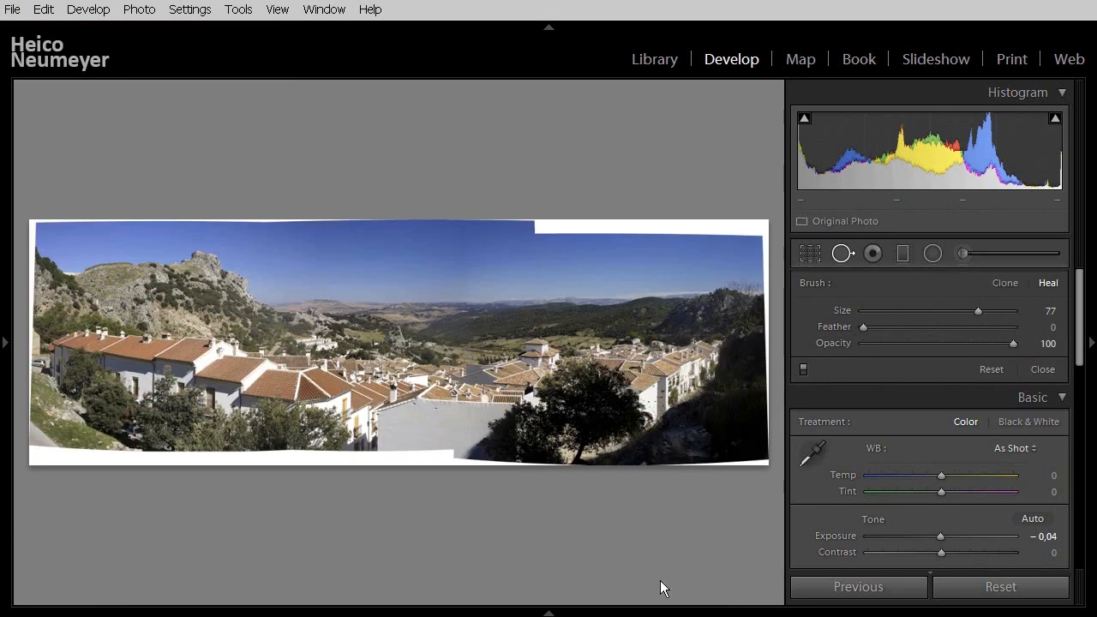
# Step: Enable treating JPEG files next to raw files as separate photos in the preferences
pyautogui.click(44, 9)
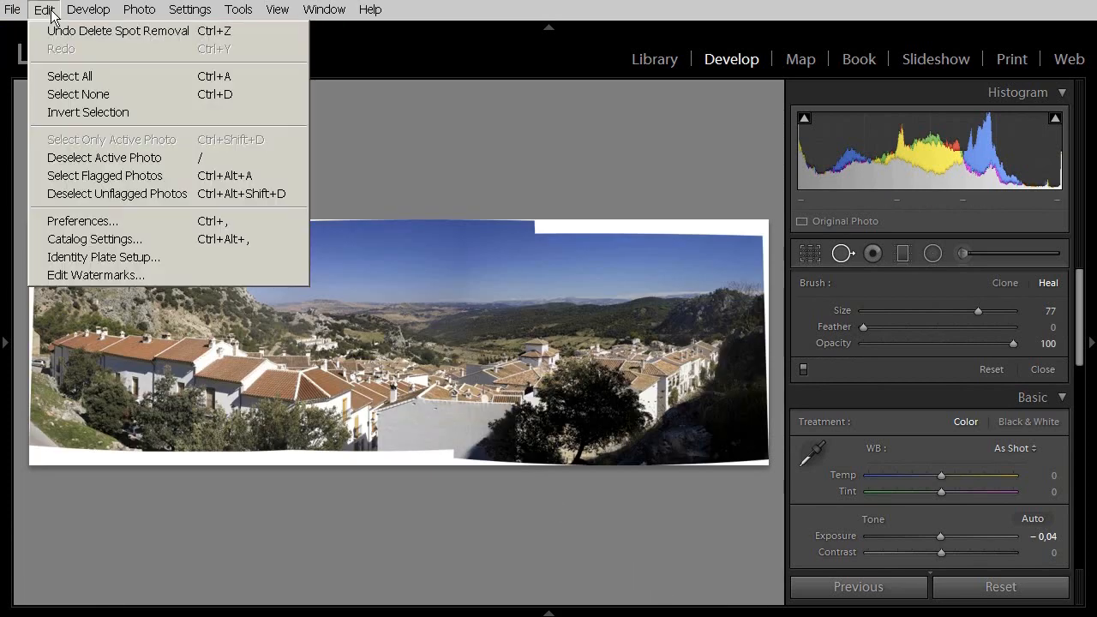
pyautogui.click(112, 221)
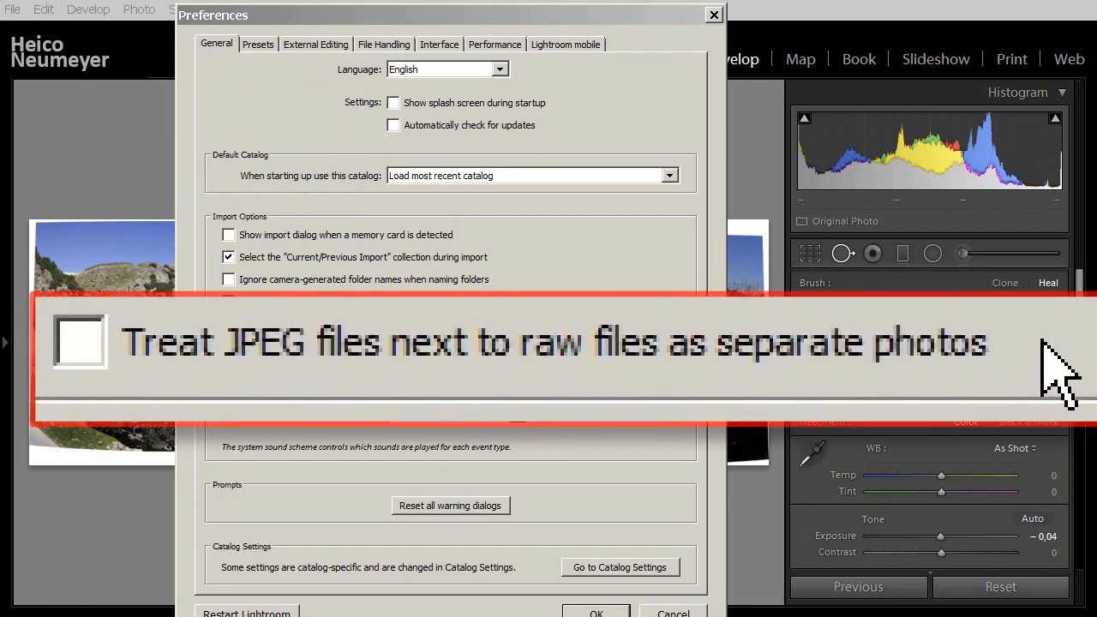
pyautogui.click(228, 301)
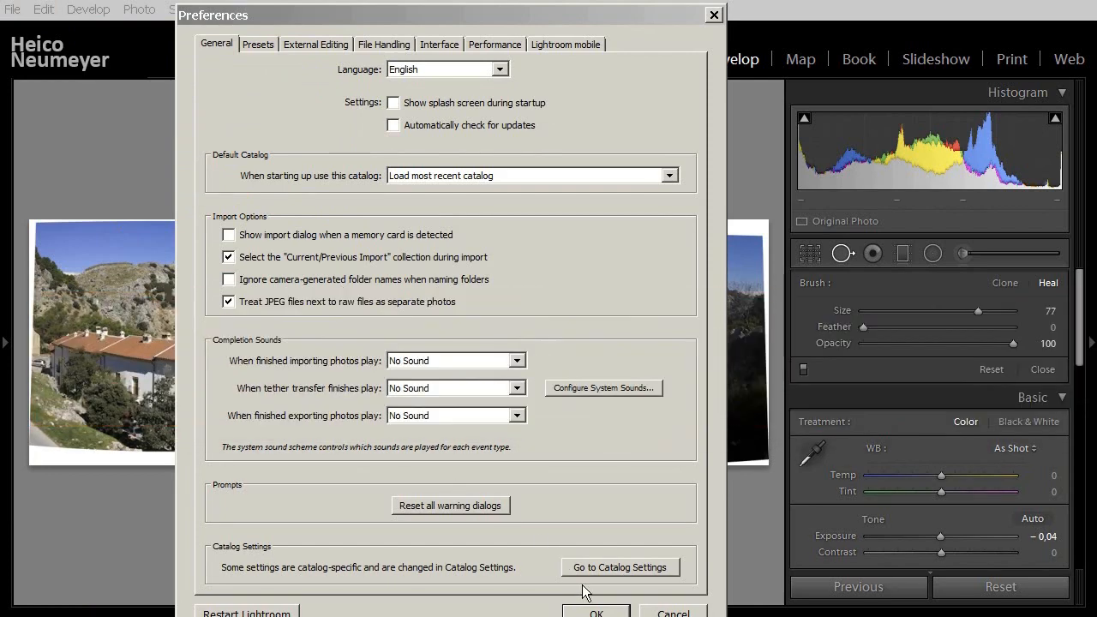
pyautogui.click(623, 612)
# Step: Synchronize the Panorama folder in the Library to import the new JPEG, and display the folder's photos in the full-width grid
pyautogui.click(640, 67)
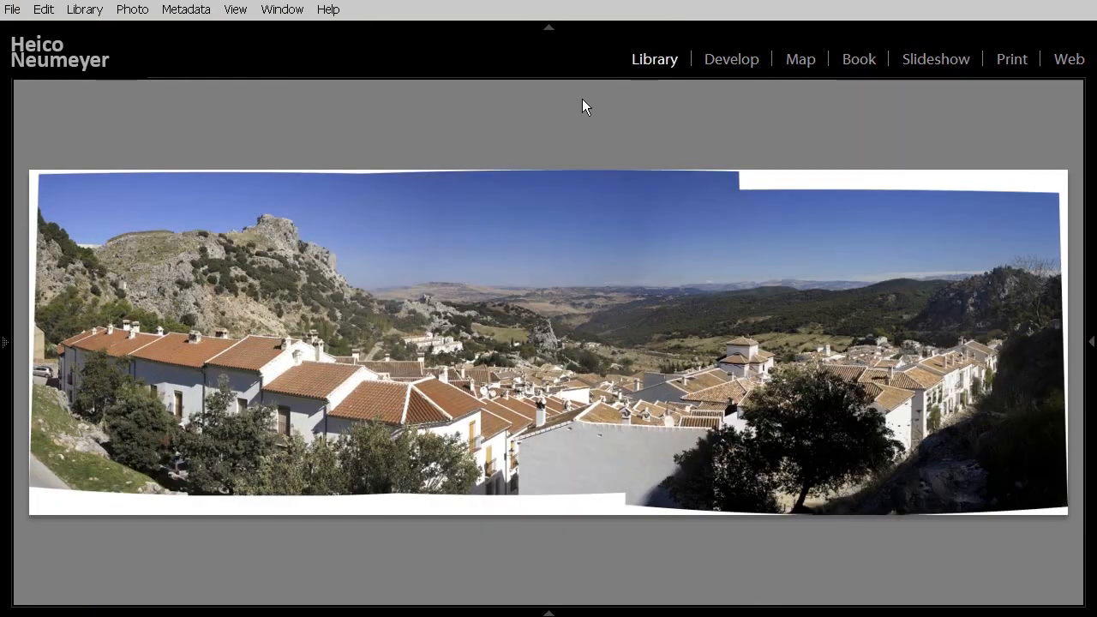
pyautogui.click(5, 343)
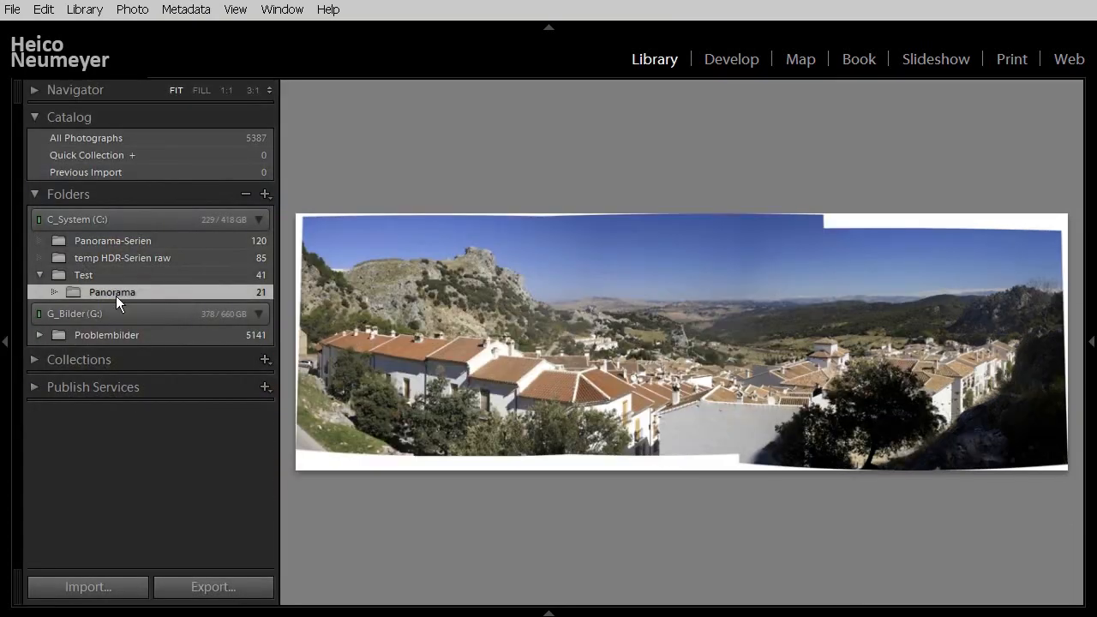
pyautogui.rightClick(116, 294)
pyautogui.click(245, 394)
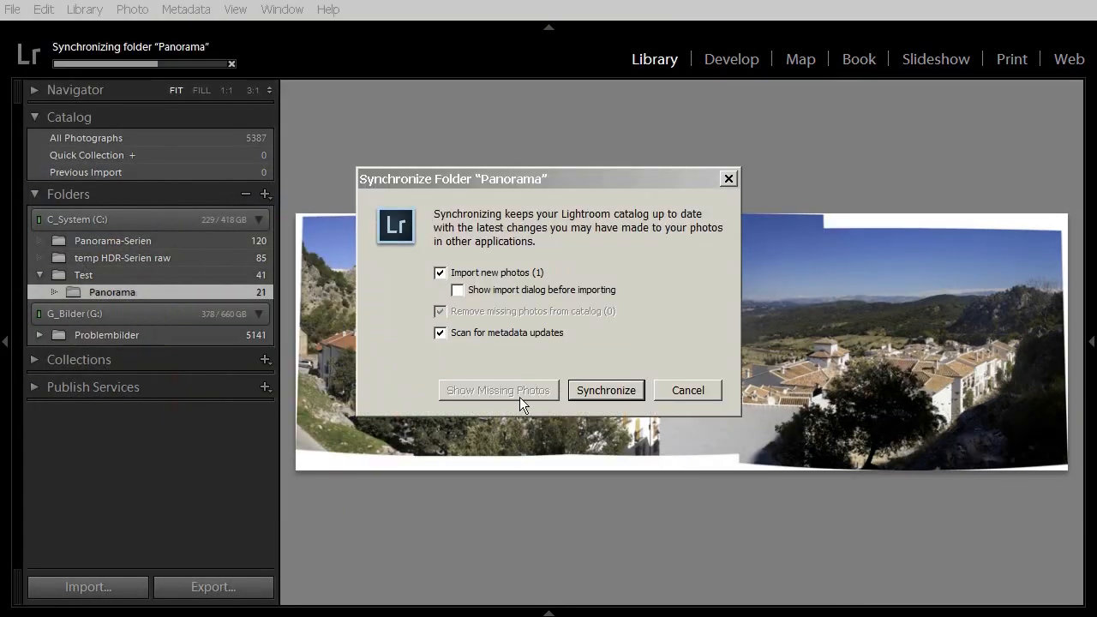
pyautogui.click(607, 390)
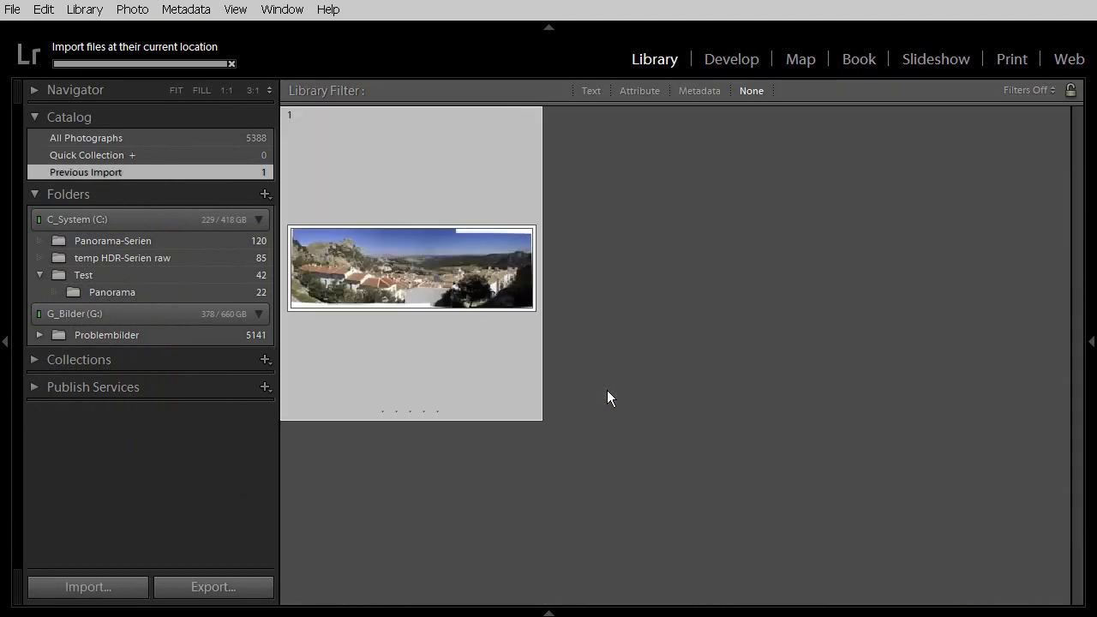
pyautogui.click(112, 293)
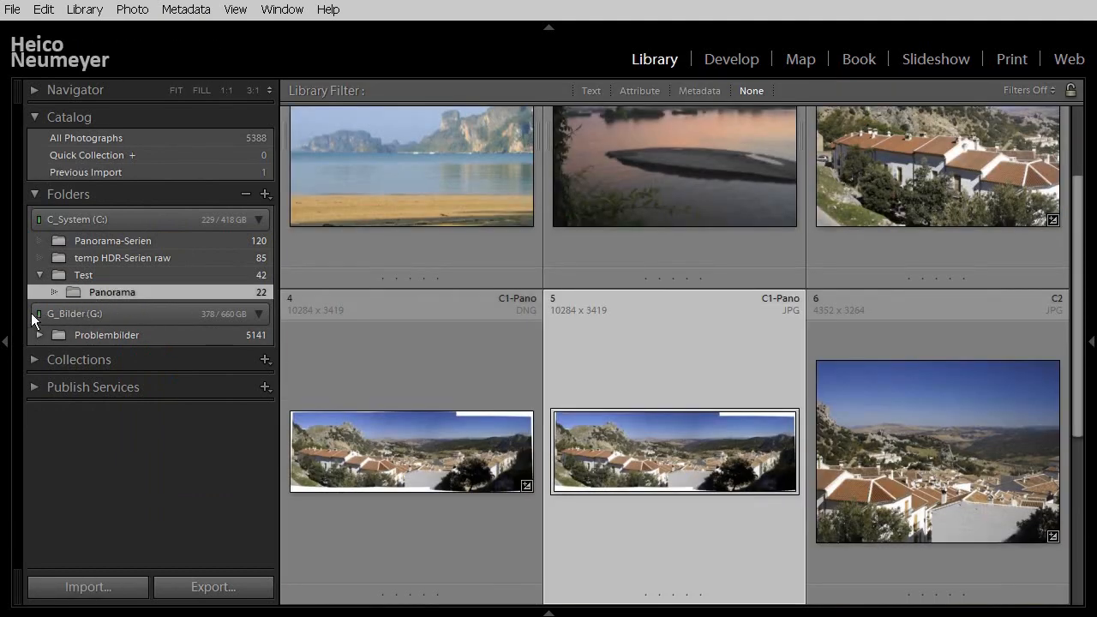
pyautogui.click(7, 343)
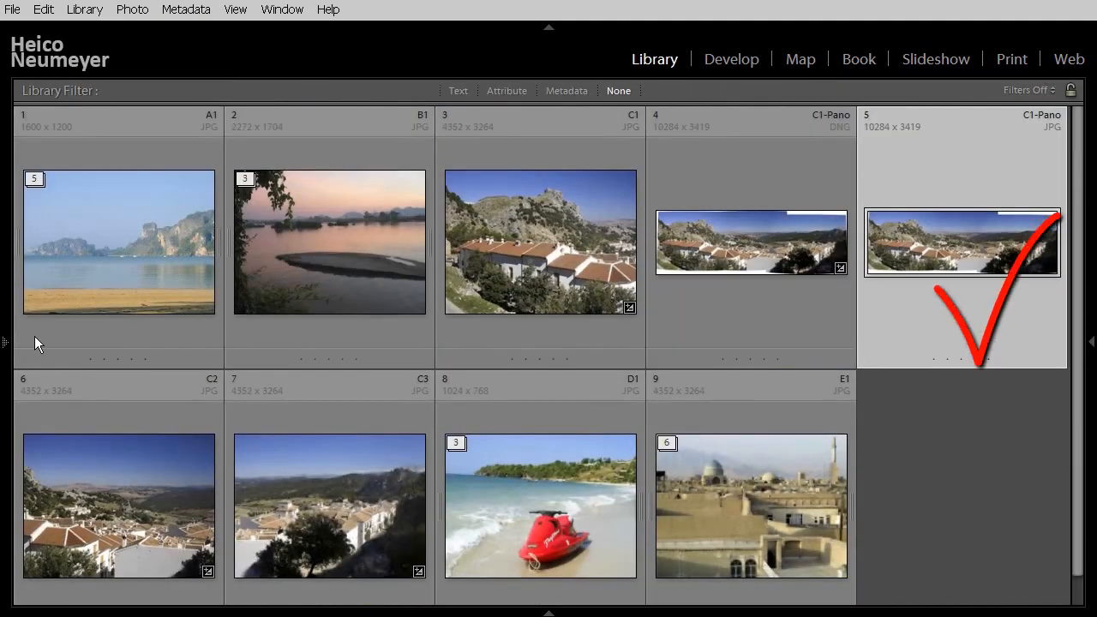
# Step: Open the JPEG panorama in Develop, heal the white gap above the right half of the sky with nearby sky, and examine it enlarged
pyautogui.doubleClick(887, 241)
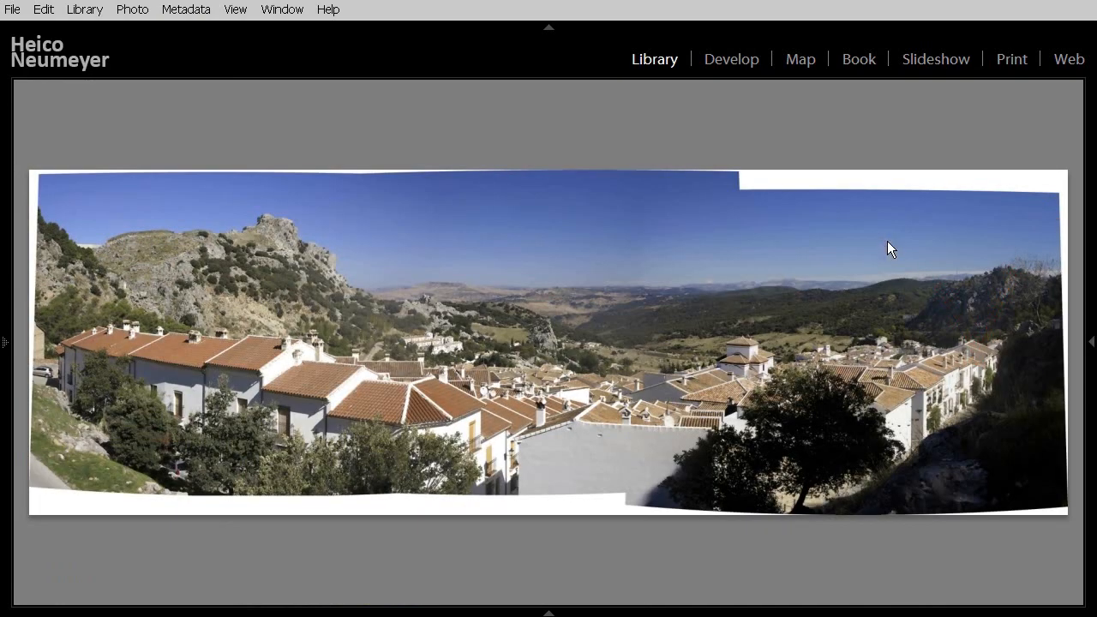
pyautogui.click(723, 61)
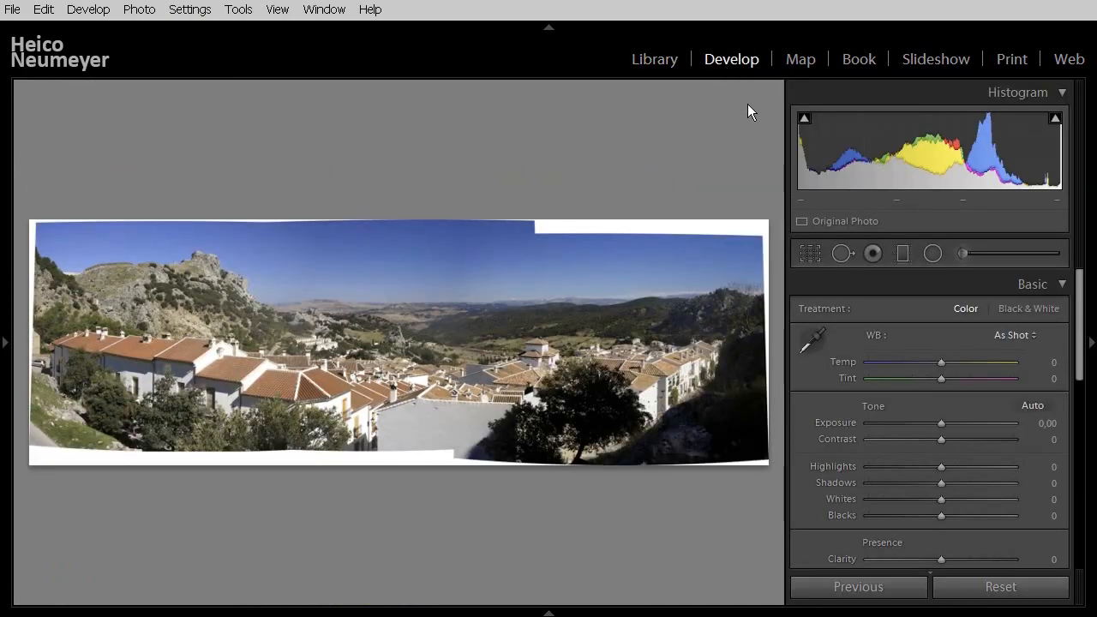
pyautogui.click(842, 254)
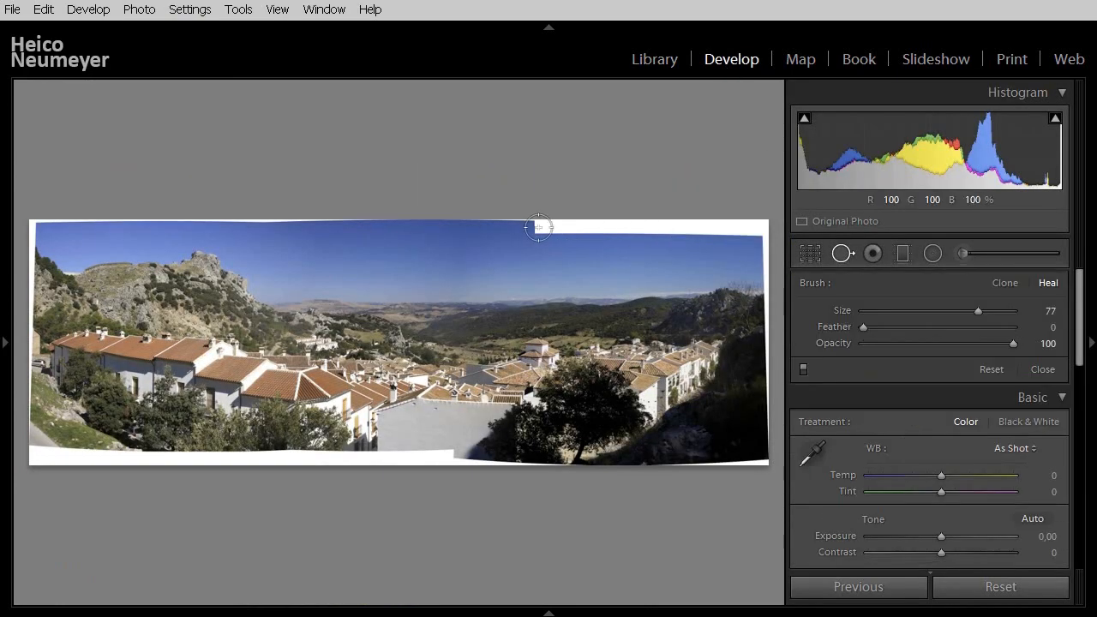
pyautogui.moveTo(538, 226); pyautogui.dragTo(767, 222)
pyautogui.moveTo(657, 246); pyautogui.dragTo(652, 255)
pyautogui.hotkey('ctrl', '+')
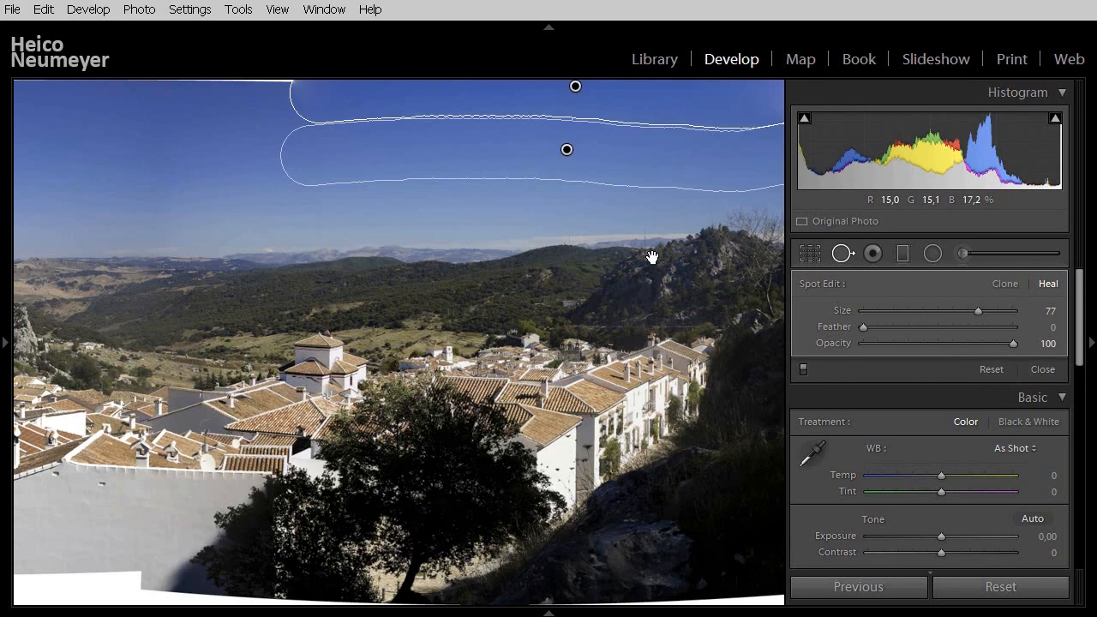
# Step: Return to the Library, switch to Bridge, and open C1-Pano.dng in Photoshop by way of Camera Raw
pyautogui.click(654, 60)
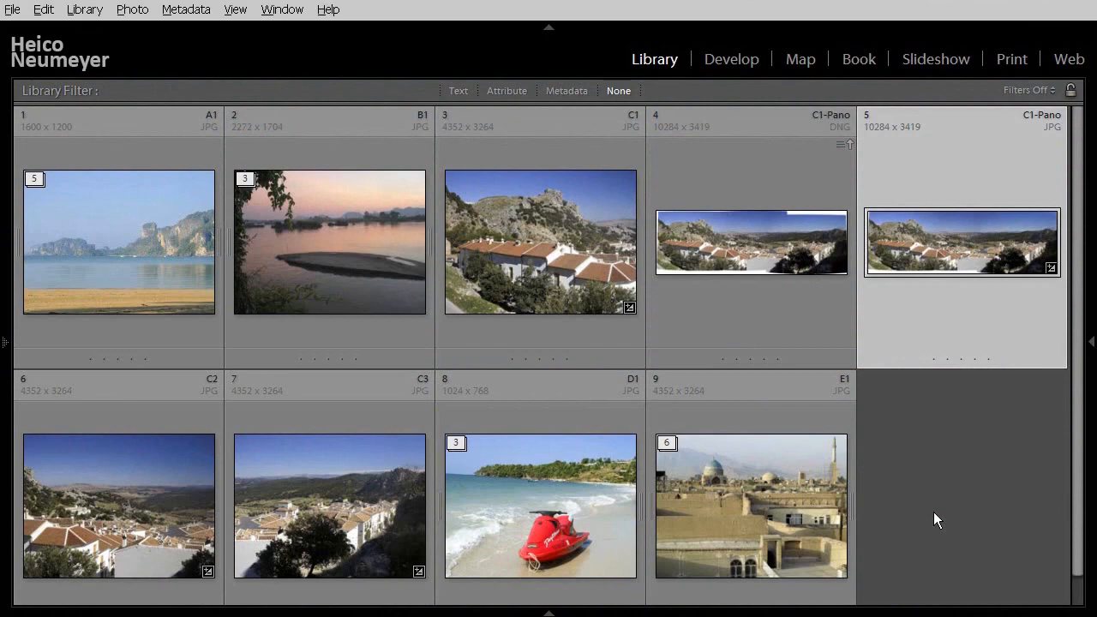
pyautogui.hotkey('alt', 'Tab')
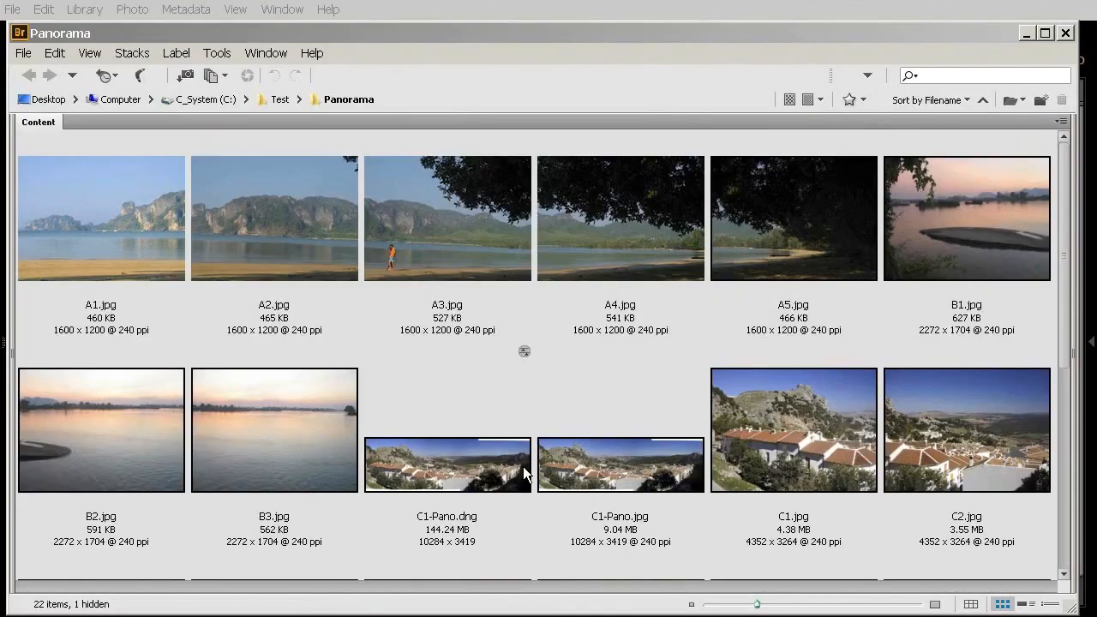
pyautogui.click(482, 463)
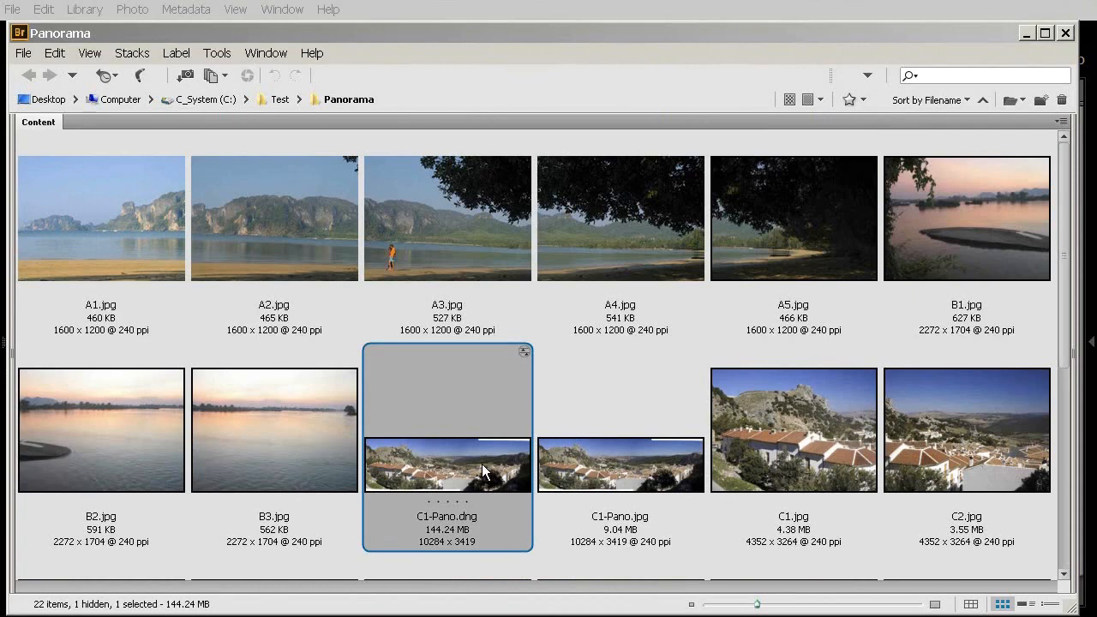
pyautogui.doubleClick(482, 464)
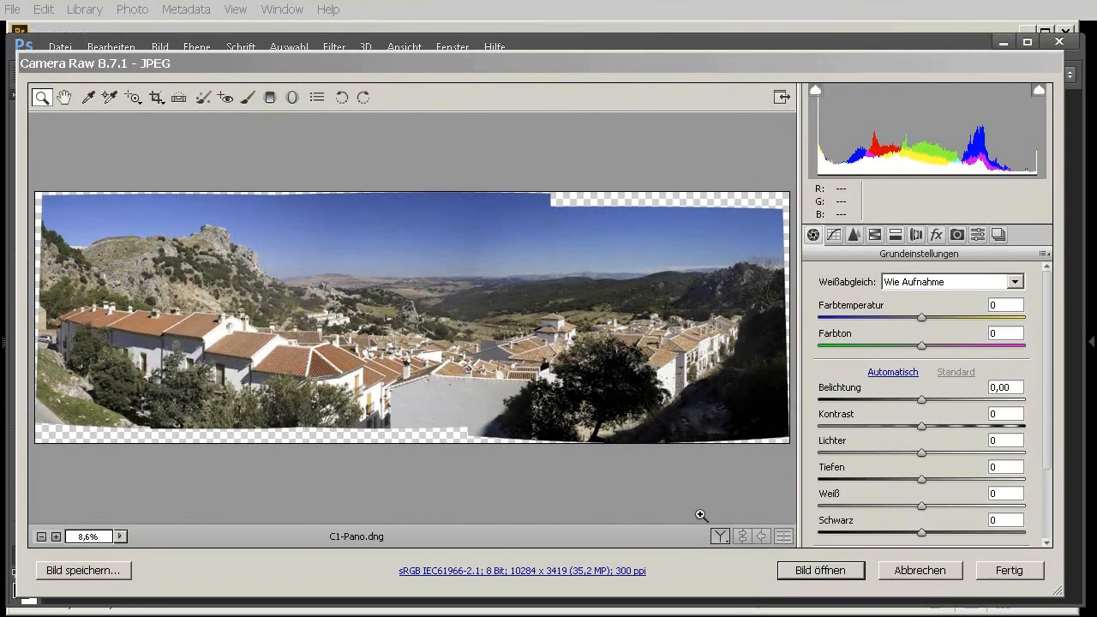
pyautogui.click(820, 570)
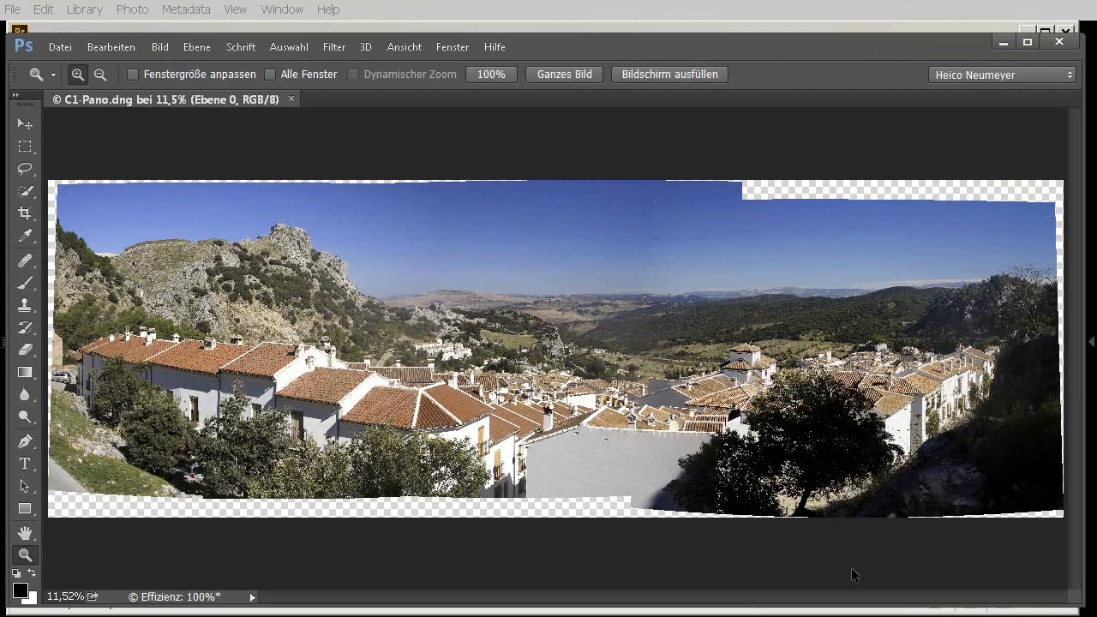
# Step: Select the transparent borders by inverting the layer's outline selection, and expand the selection by 5 pixels
pyautogui.press('F7')
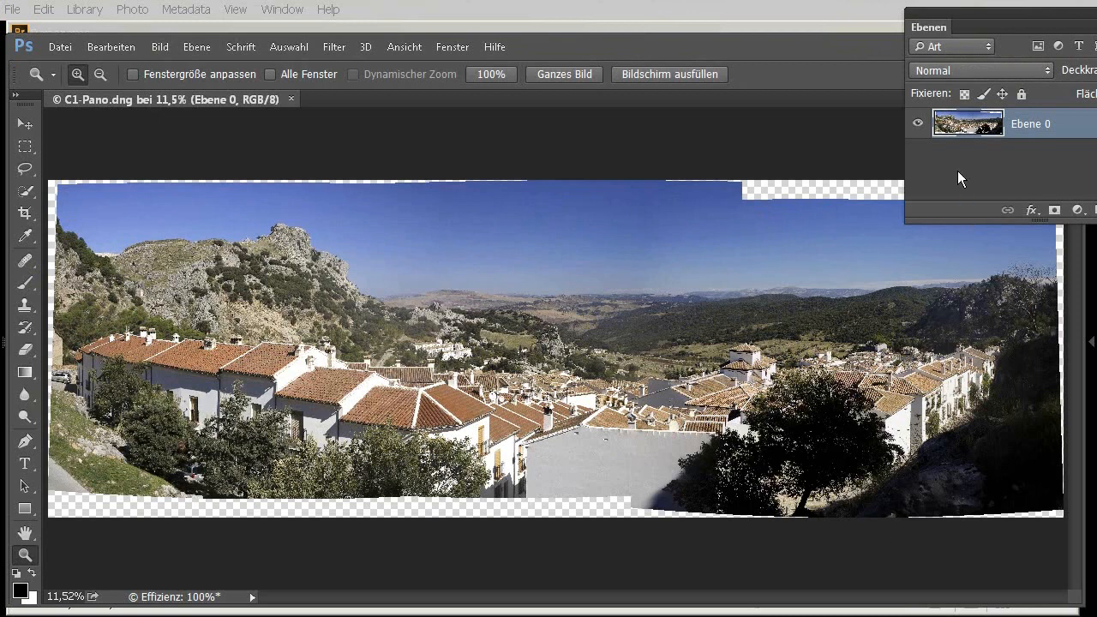
pyautogui.keyDown('ctrl'); pyautogui.click(950, 133); pyautogui.keyUp('ctrl')
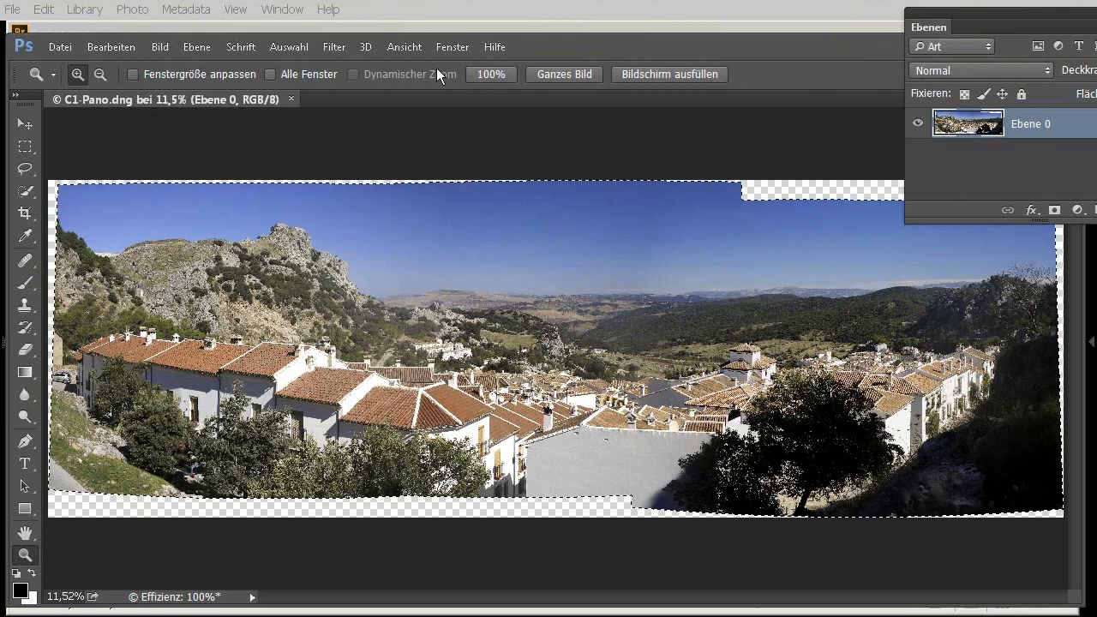
pyautogui.click(302, 49)
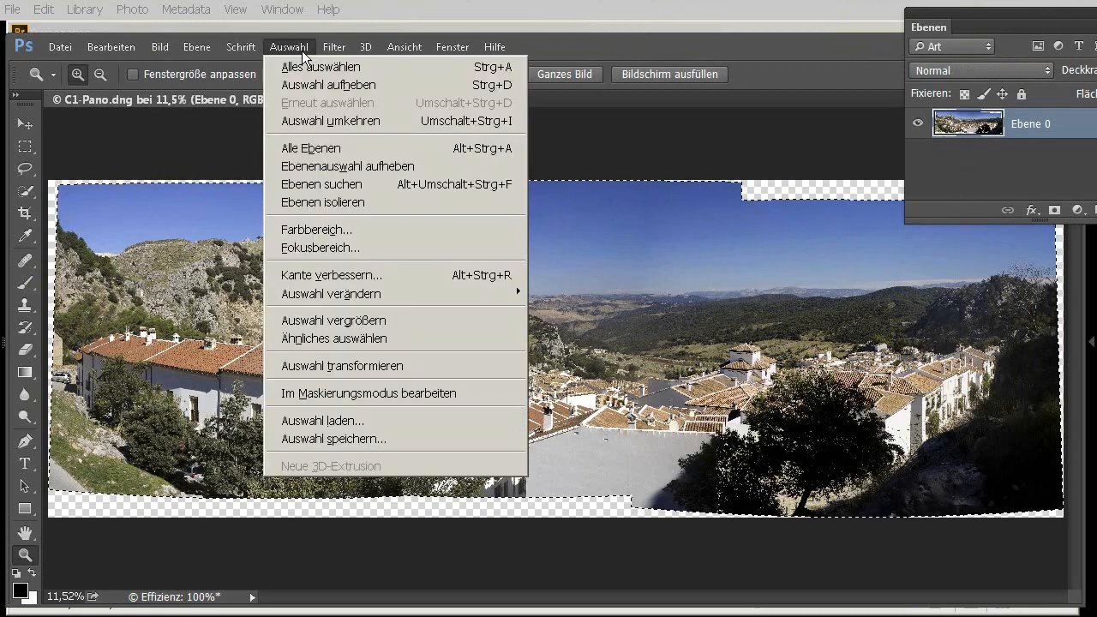
pyautogui.click(393, 123)
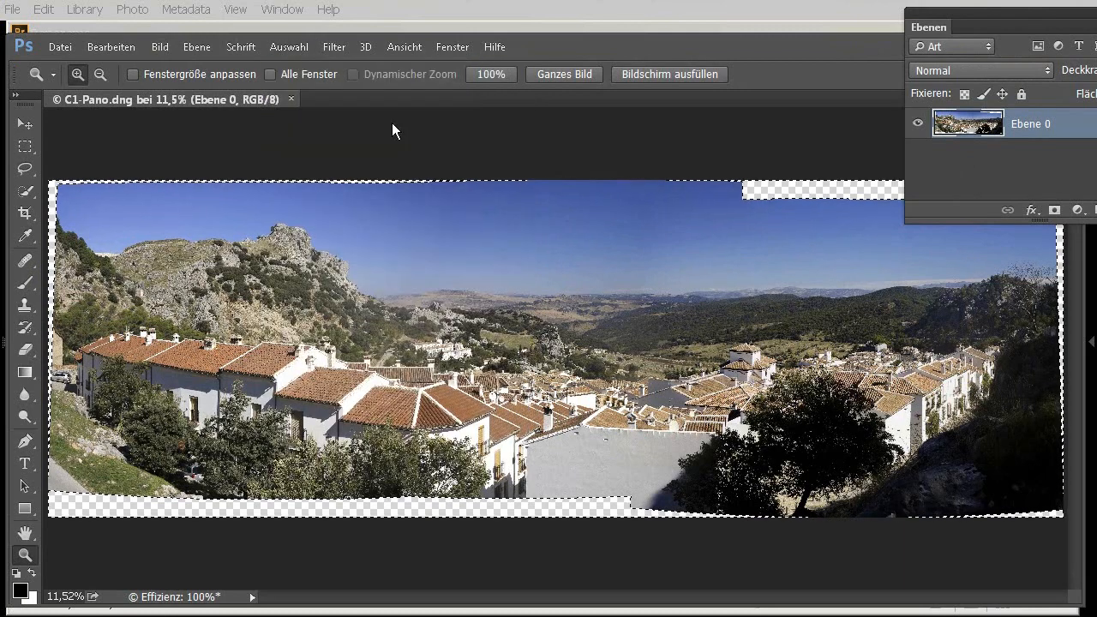
pyautogui.click(301, 49)
pyautogui.moveTo(420, 296)
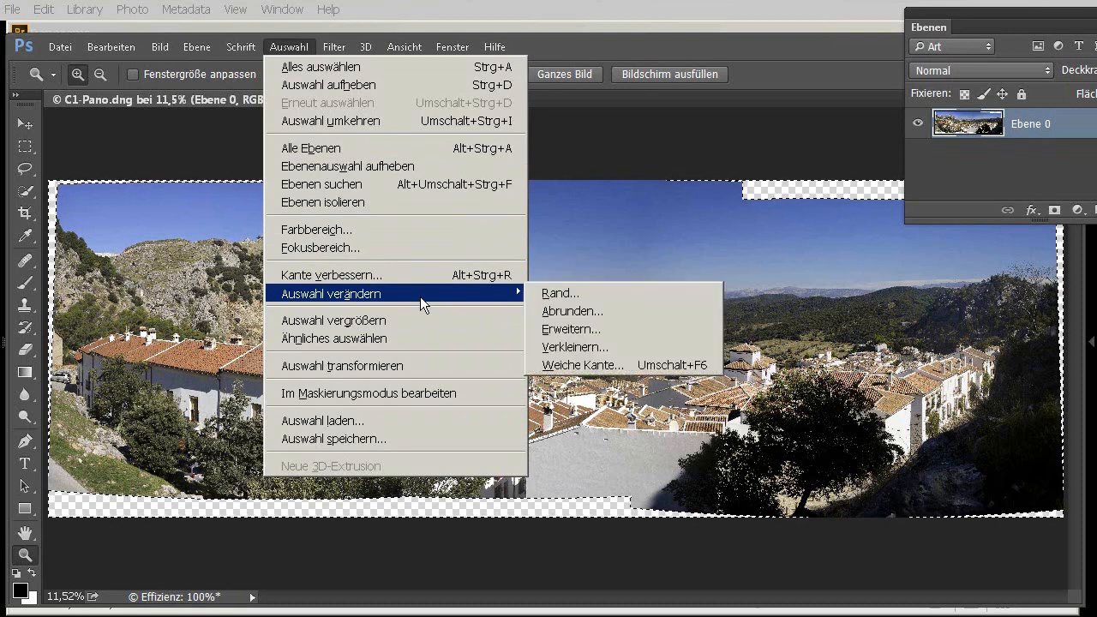
pyautogui.click(623, 329)
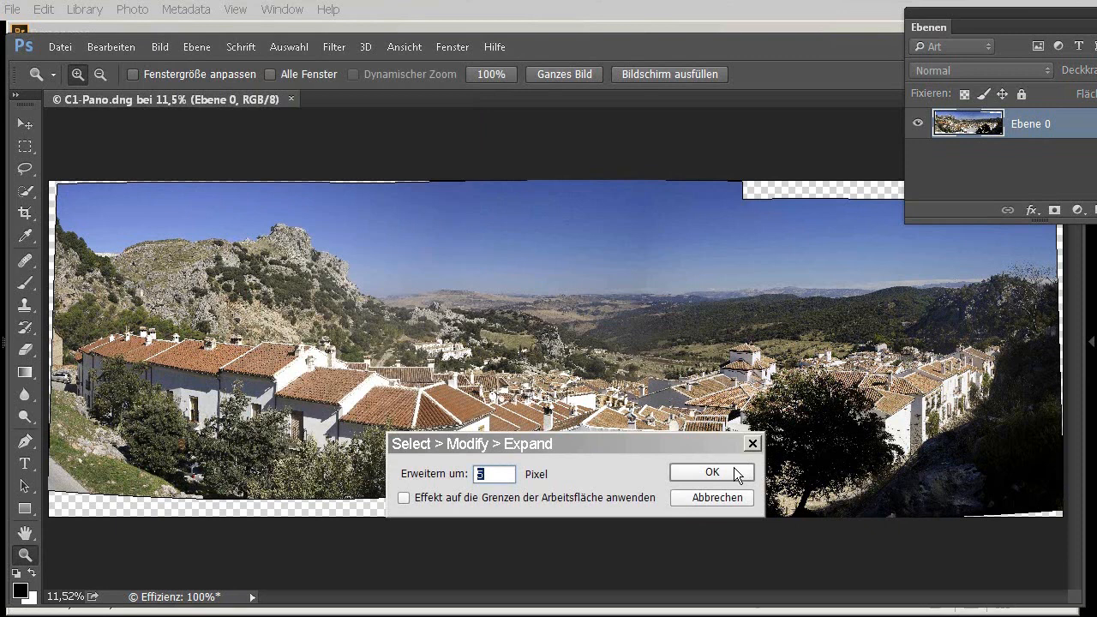
pyautogui.click(734, 473)
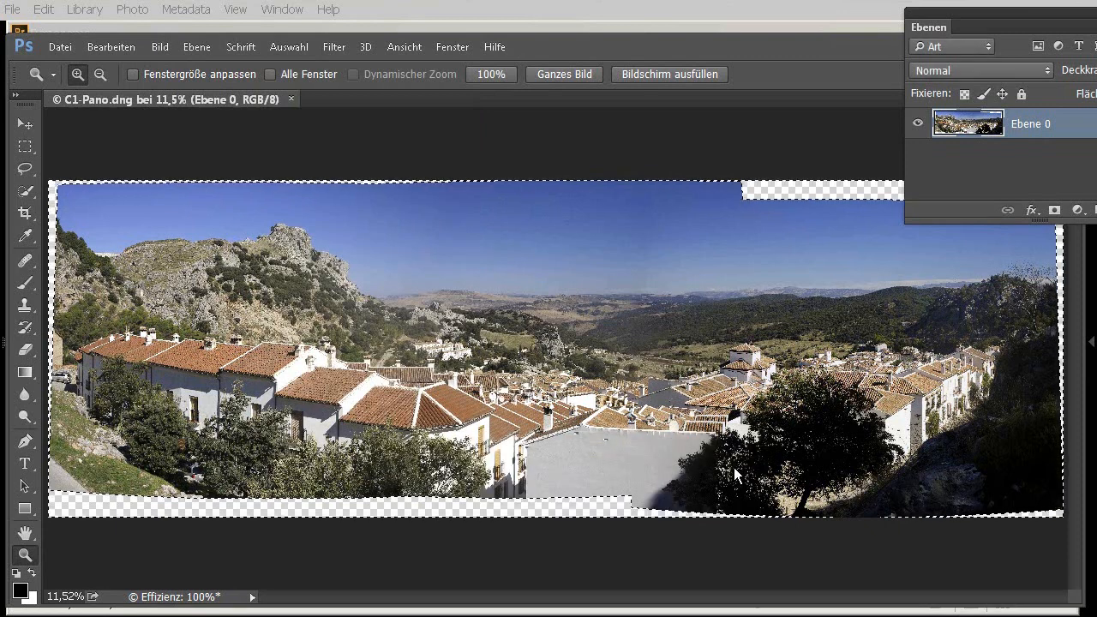
# Step: Fill the selected transparent borders with matching image content, deselect, and compare the result with the last saved version
pyautogui.click(130, 49)
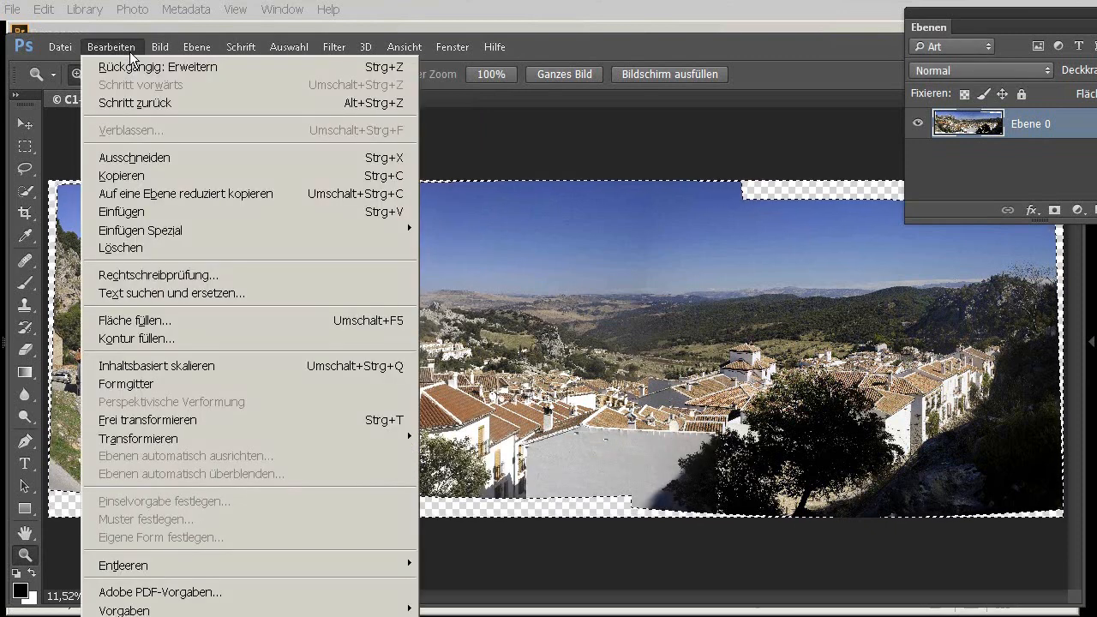
pyautogui.click(214, 319)
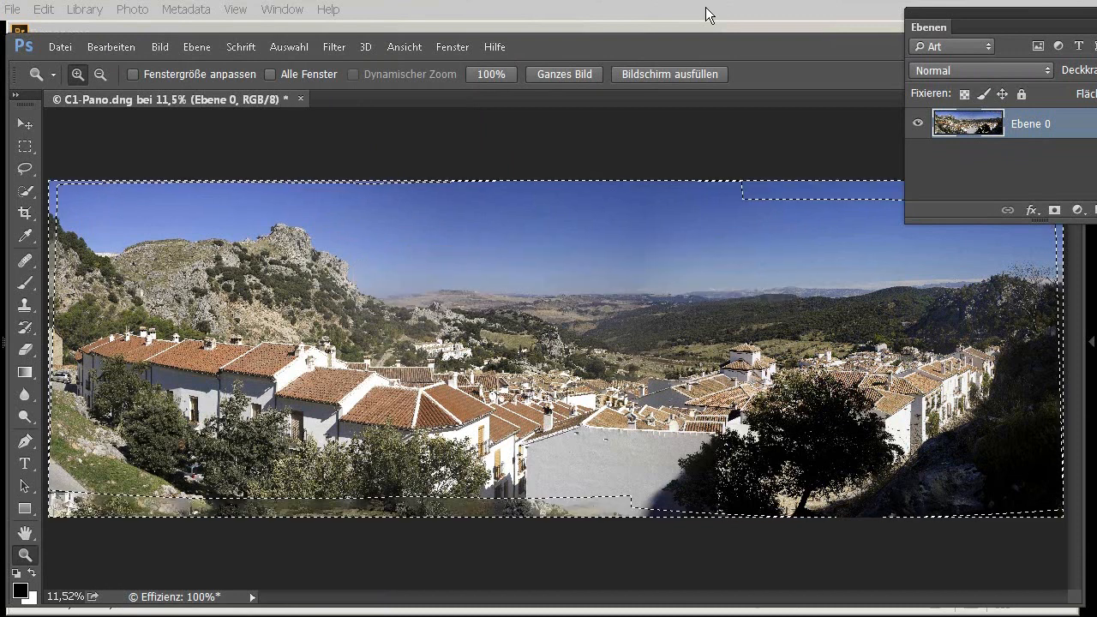
pyautogui.press('F7')
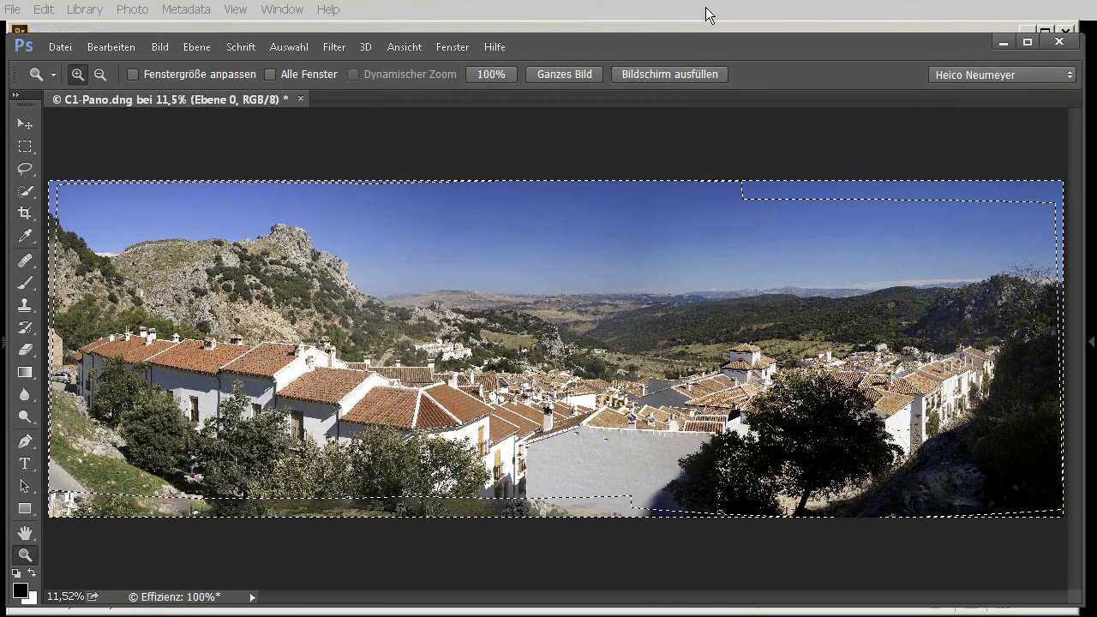
pyautogui.hotkey('ctrl', 'd')
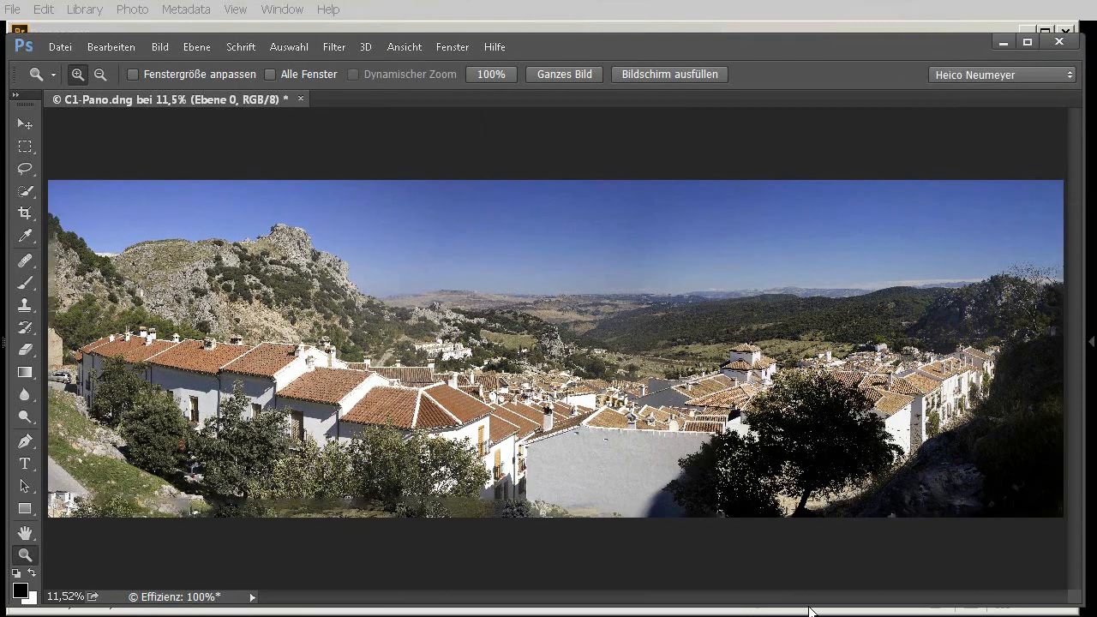
pyautogui.press('F12')
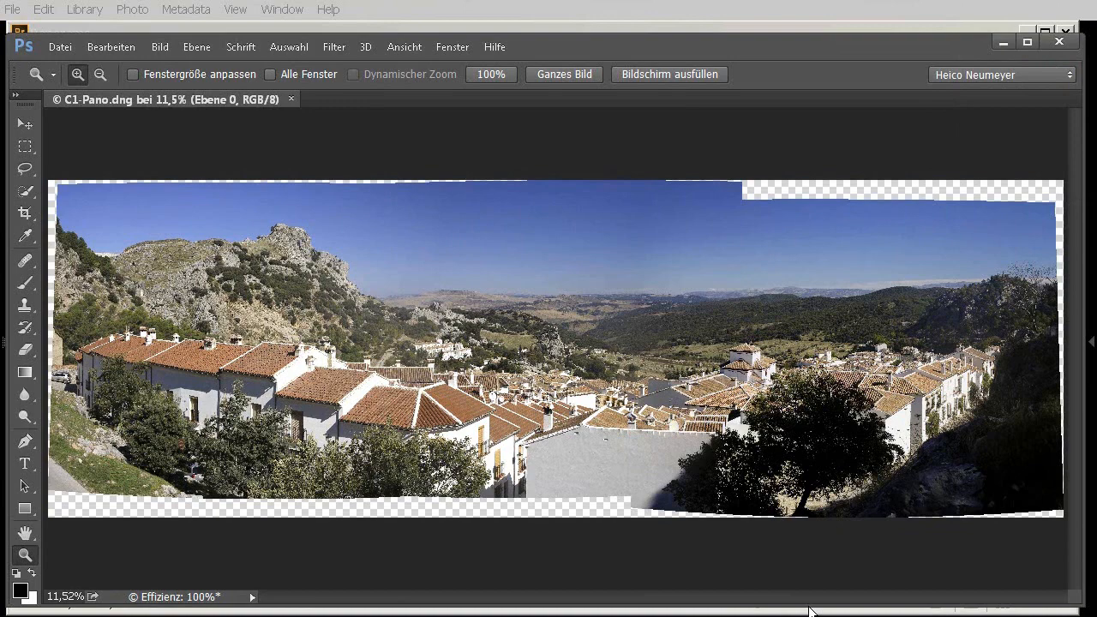
pyautogui.hotkey('ctrl', 'z')
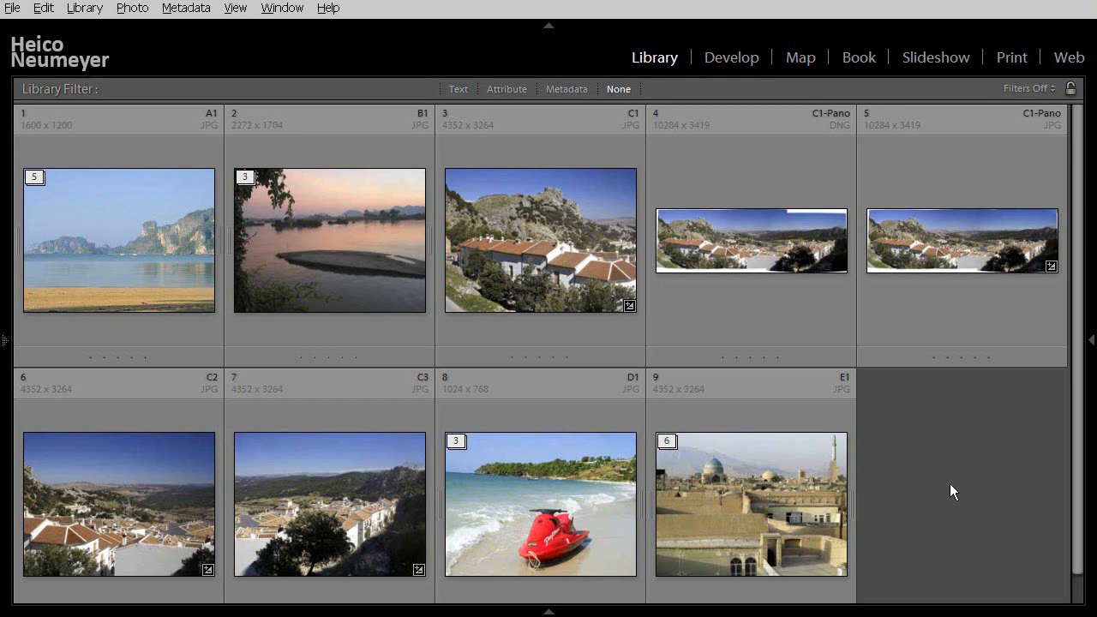
# Step: Switch to the browser and examine the myposter price tables for the panorama print formats from 2:1 to 5:1
pyautogui.hotkey('alt', 'Tab')
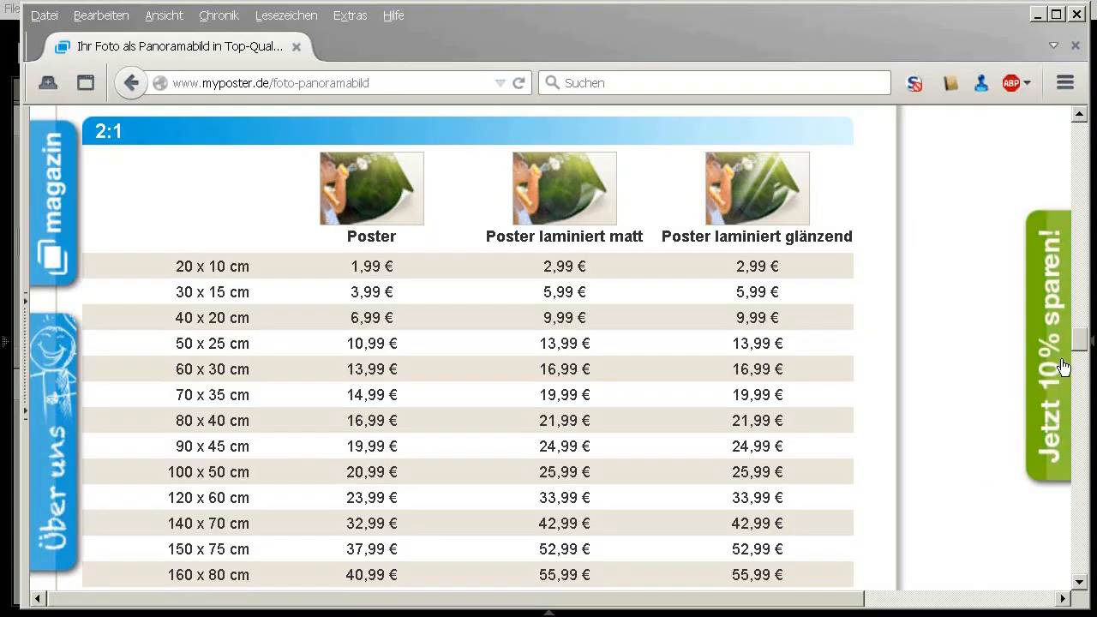
pyautogui.moveTo(1082, 343); pyautogui.dragTo(1085, 447)
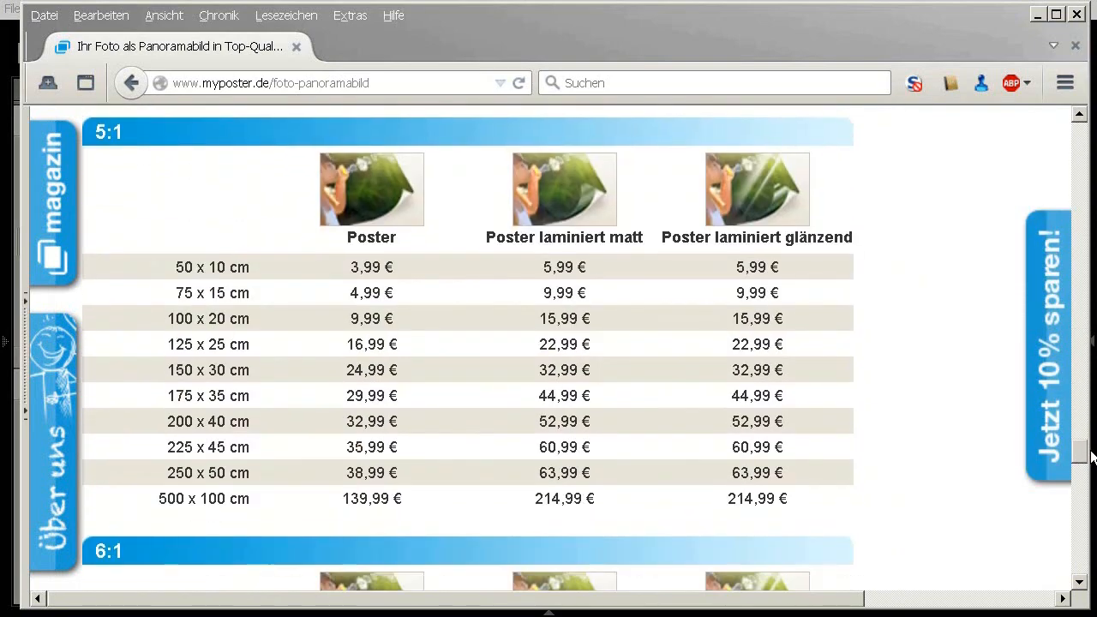
# Step: Switch back to Lightroom, enlarge the DNG panorama in the Library, and show its metadata to check the dimensions
pyautogui.hotkey('alt', 'Tab')
pyautogui.doubleClick(750, 249)
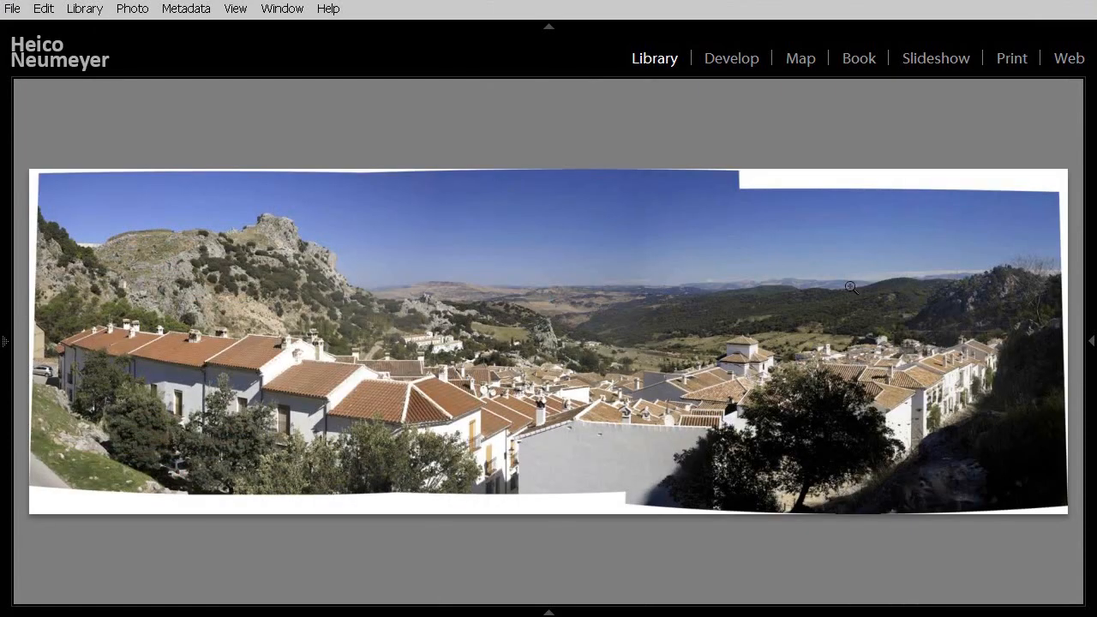
pyautogui.press('F8')
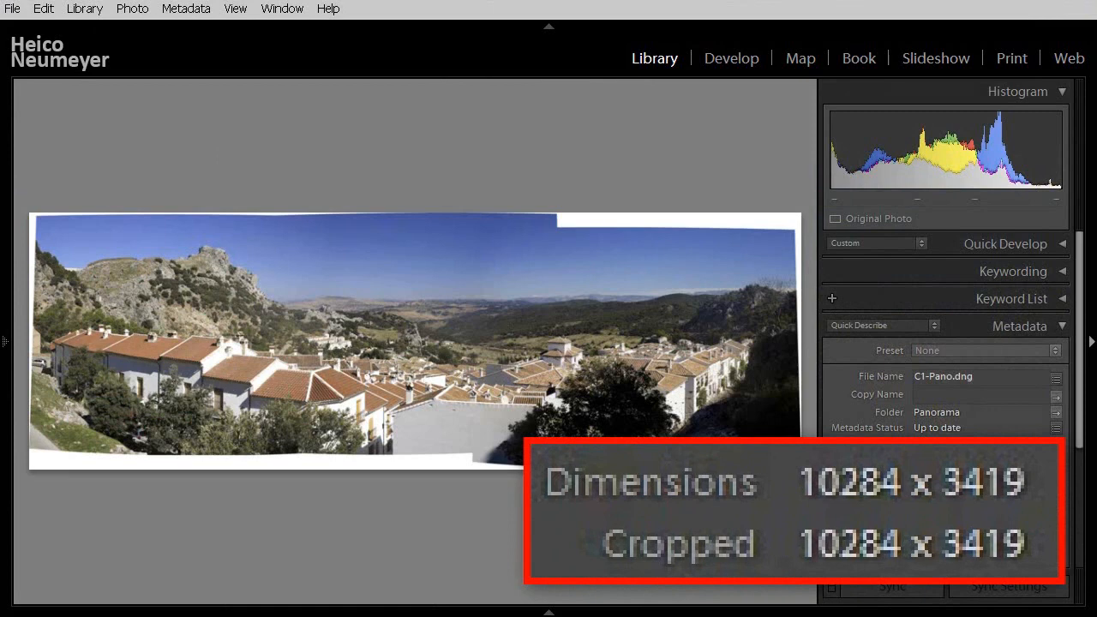
# Step: Try a custom 3 x 1 crop aspect ratio for the DNG panorama in the Develop module
pyautogui.click(725, 61)
pyautogui.click(806, 252)
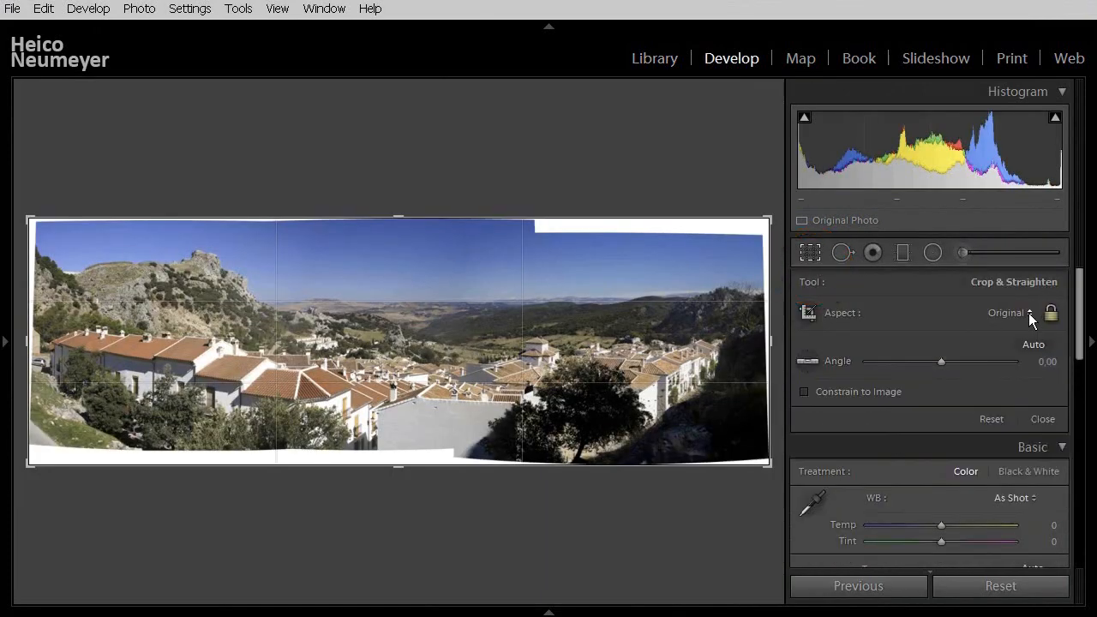
pyautogui.click(1028, 314)
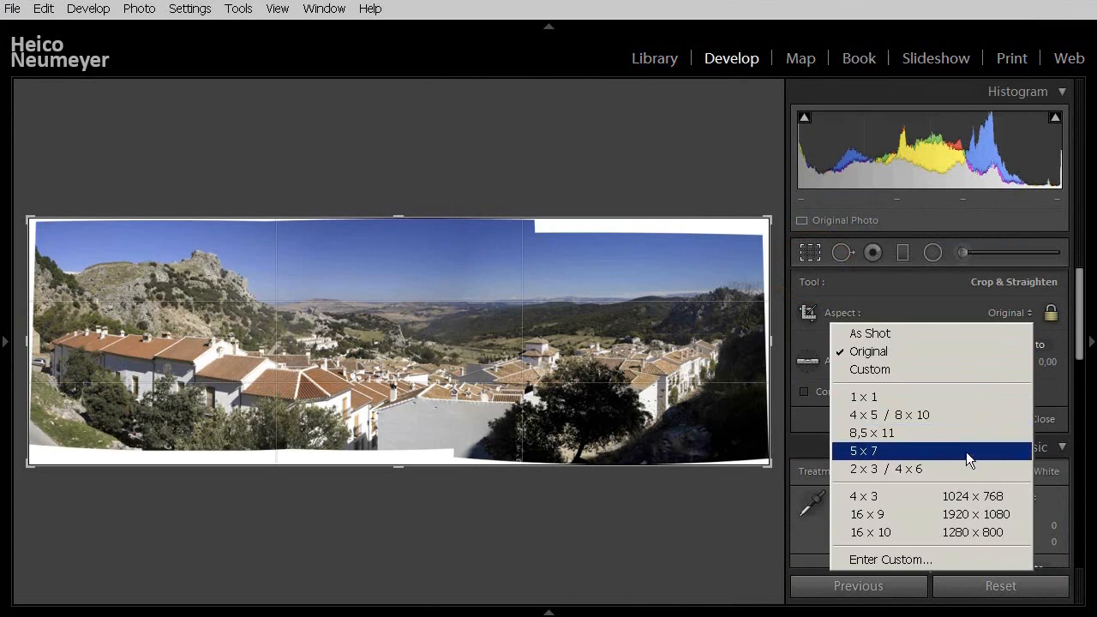
pyautogui.click(963, 558)
pyautogui.write('3')
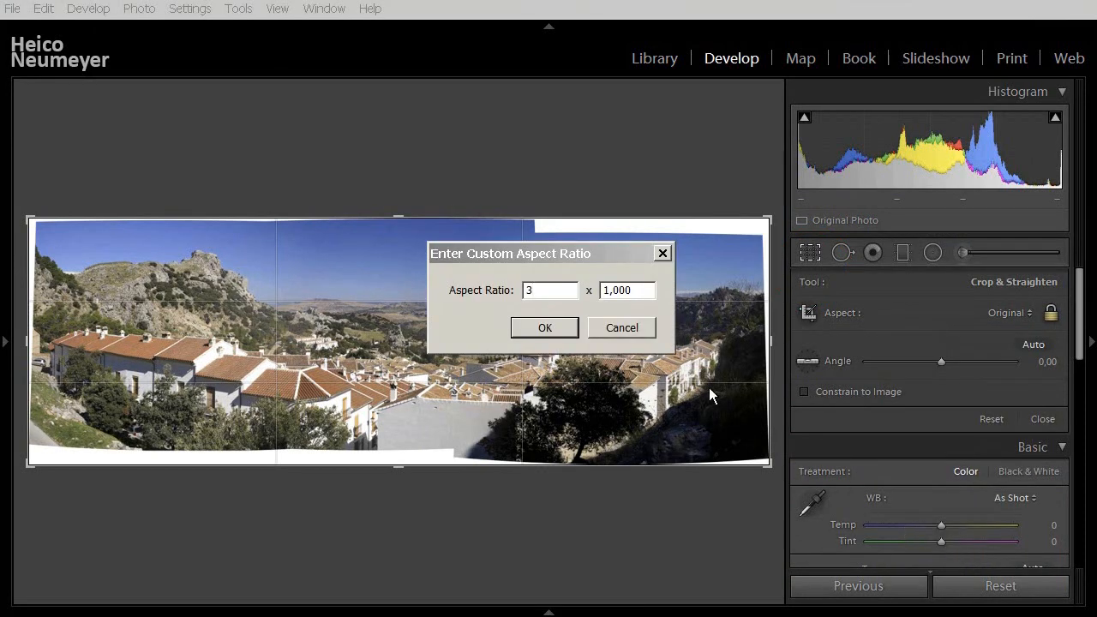
pyautogui.click(624, 328)
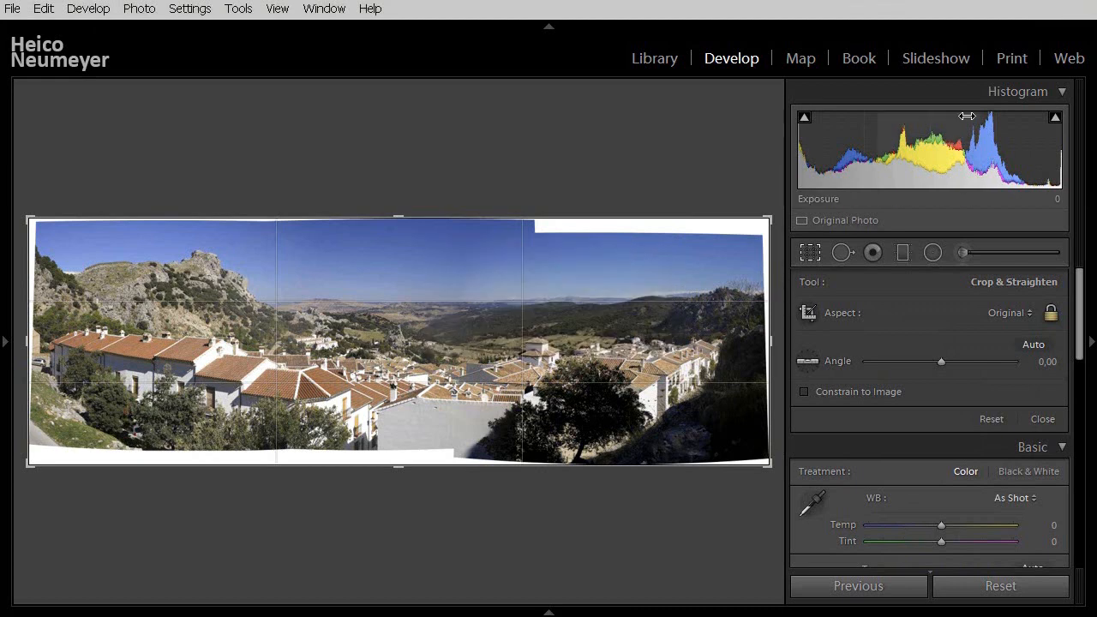
# Step: Look briefly at the Print module, and return to the Library's full-width thumbnail grid
pyautogui.click(1006, 61)
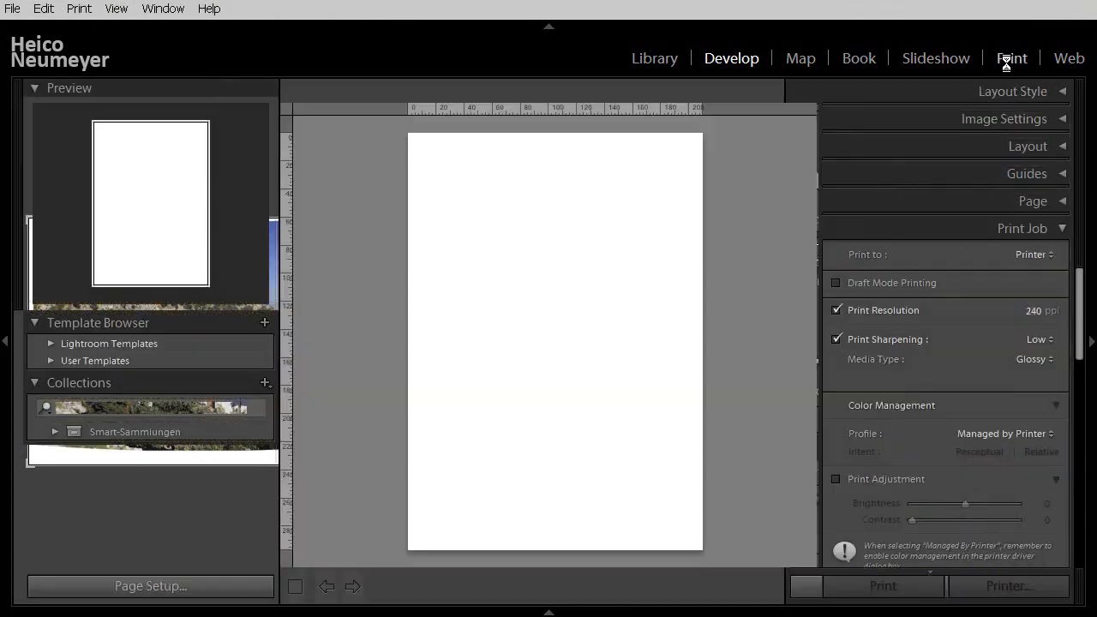
pyautogui.click(645, 63)
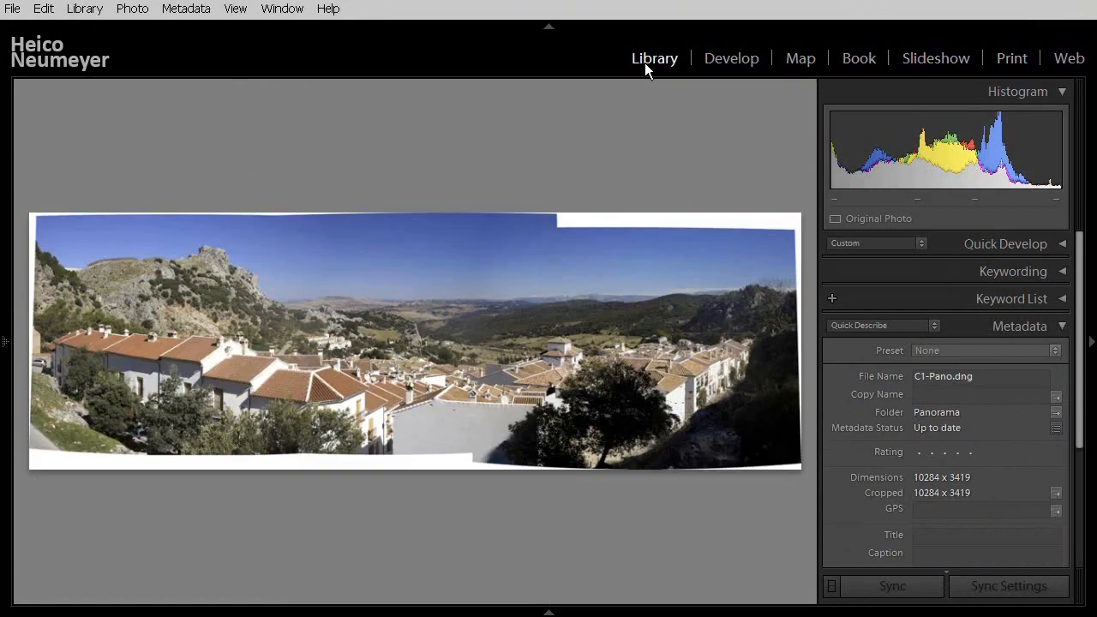
pyautogui.press('g')
pyautogui.click(1092, 343)
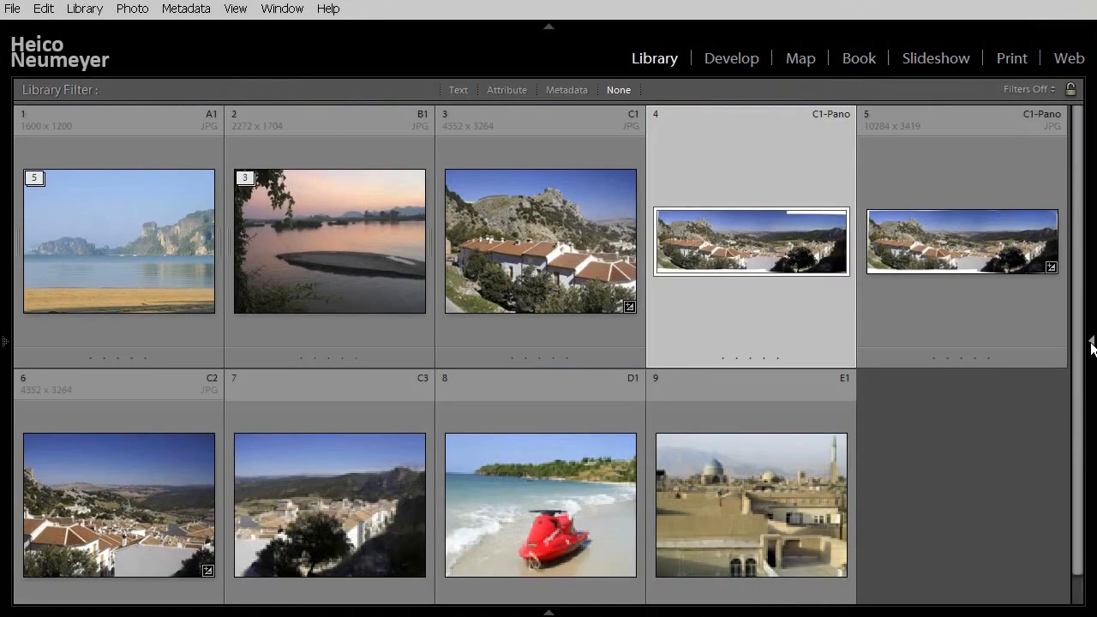
# Step: Open the C1-Pano DNG from the Library for editing in Adobe Photoshop CC 2014
pyautogui.rightClick(683, 257)
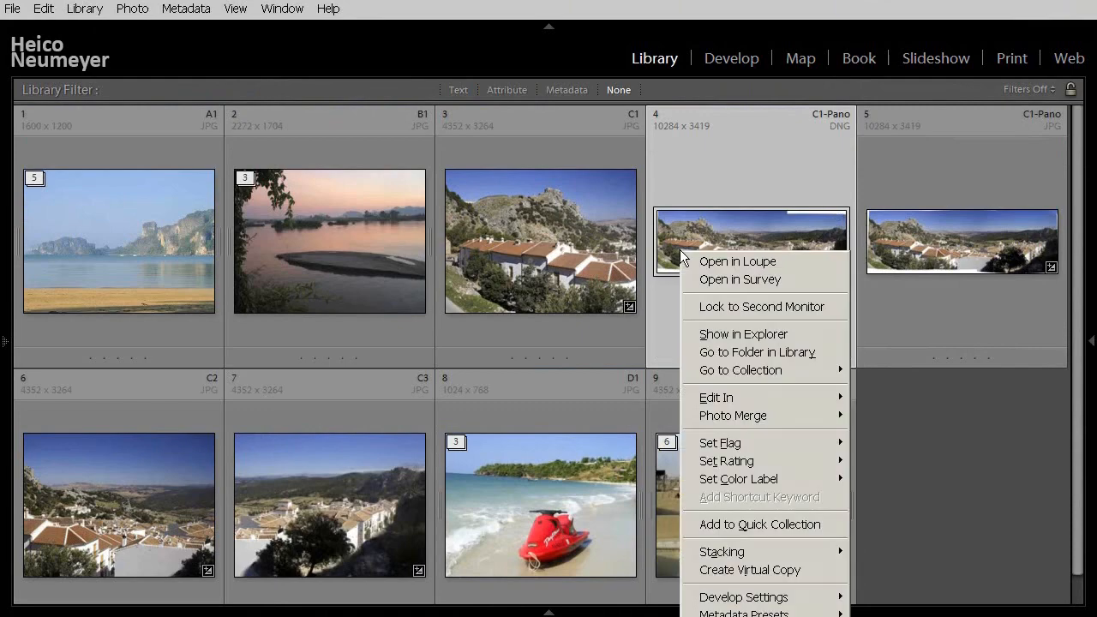
pyautogui.moveTo(823, 397)
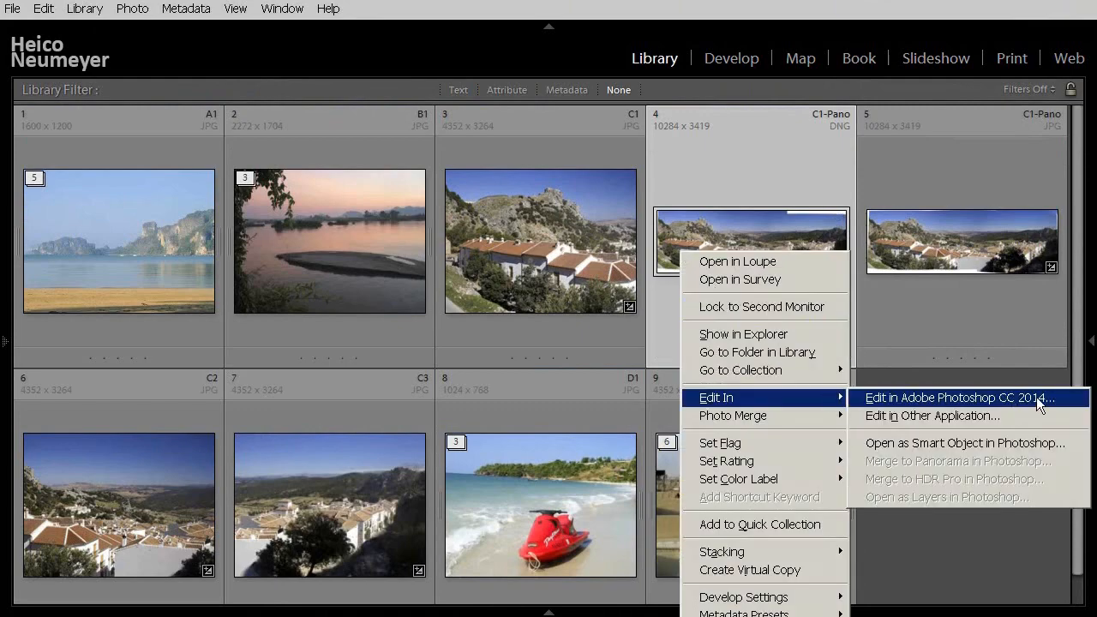
pyautogui.click(1062, 398)
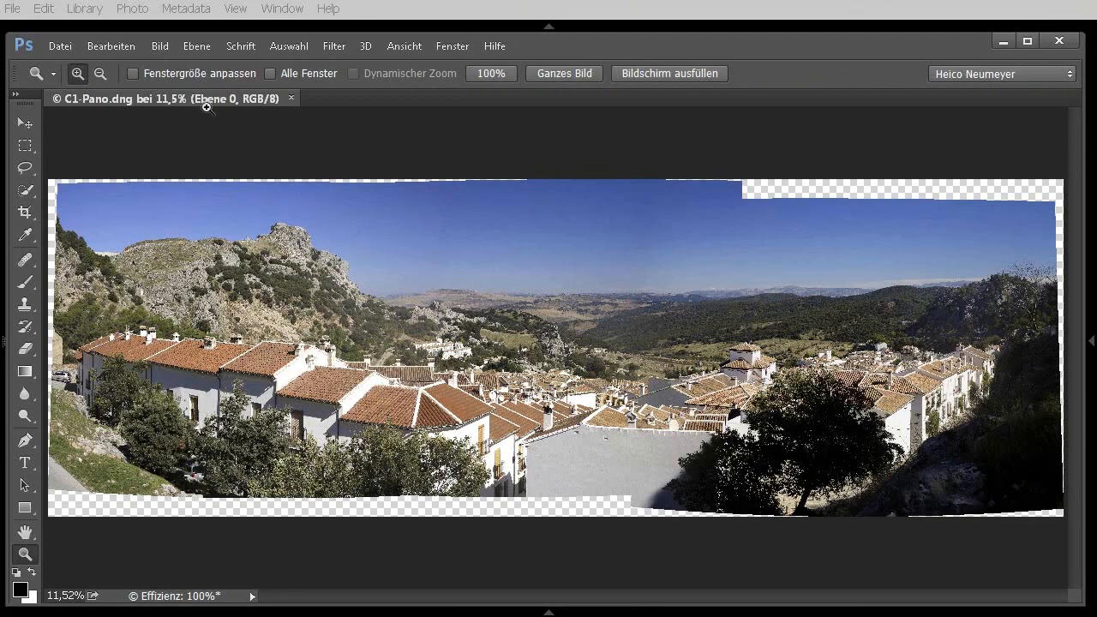
# Step: Open the Image Size settings for the panorama, turn off resampling, and try a height of 1 inch
pyautogui.click(163, 48)
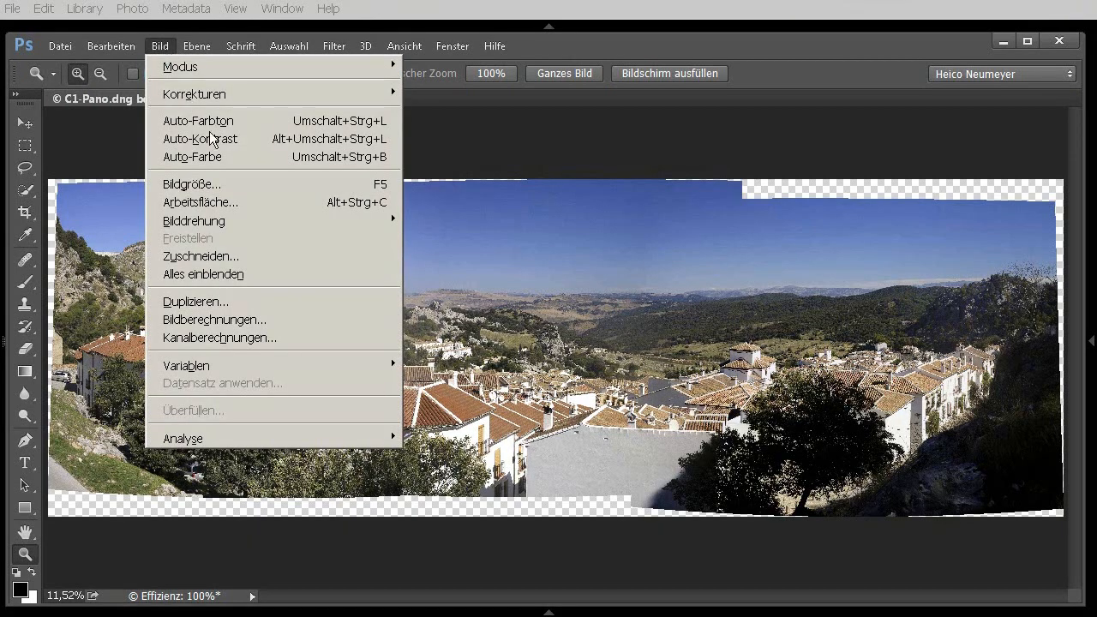
pyautogui.click(242, 185)
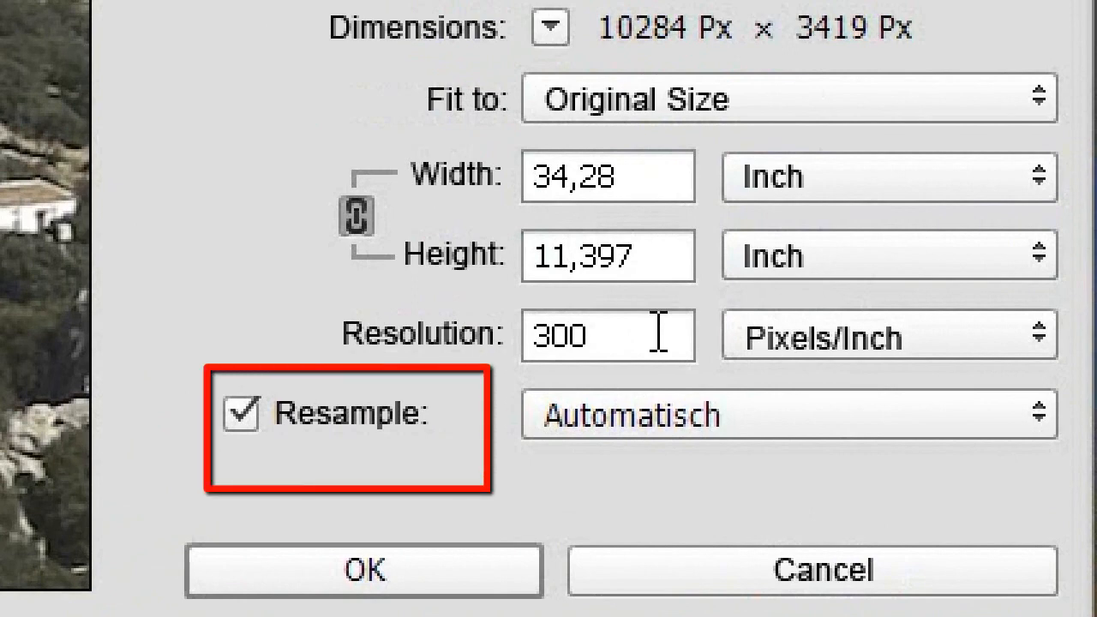
pyautogui.click(246, 423)
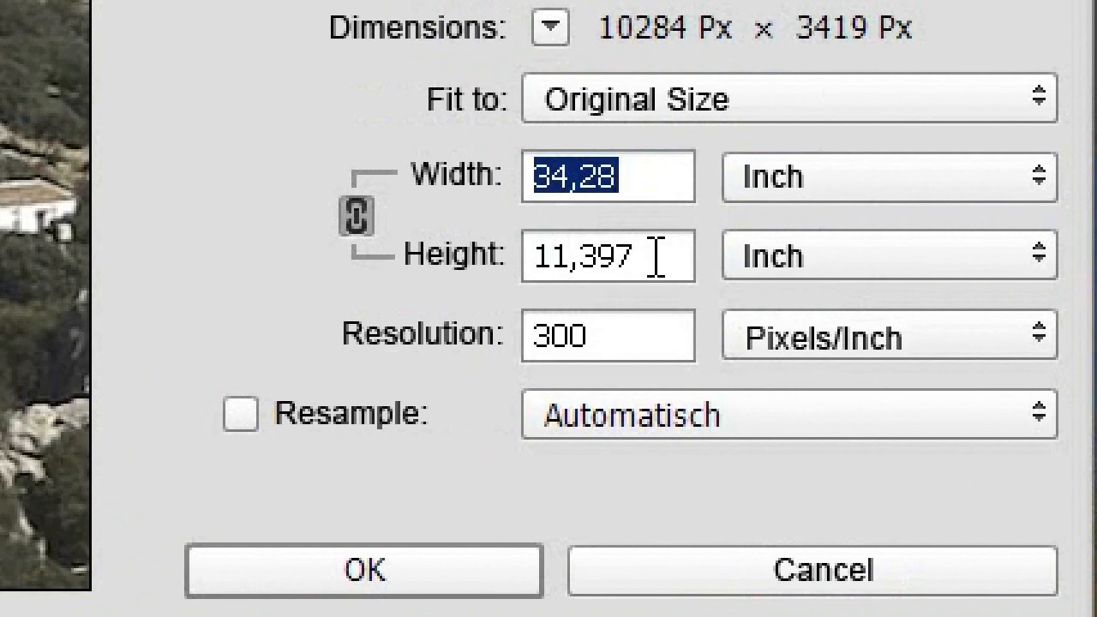
pyautogui.moveTo(657, 254); pyautogui.dragTo(533, 255)
pyautogui.write('1')
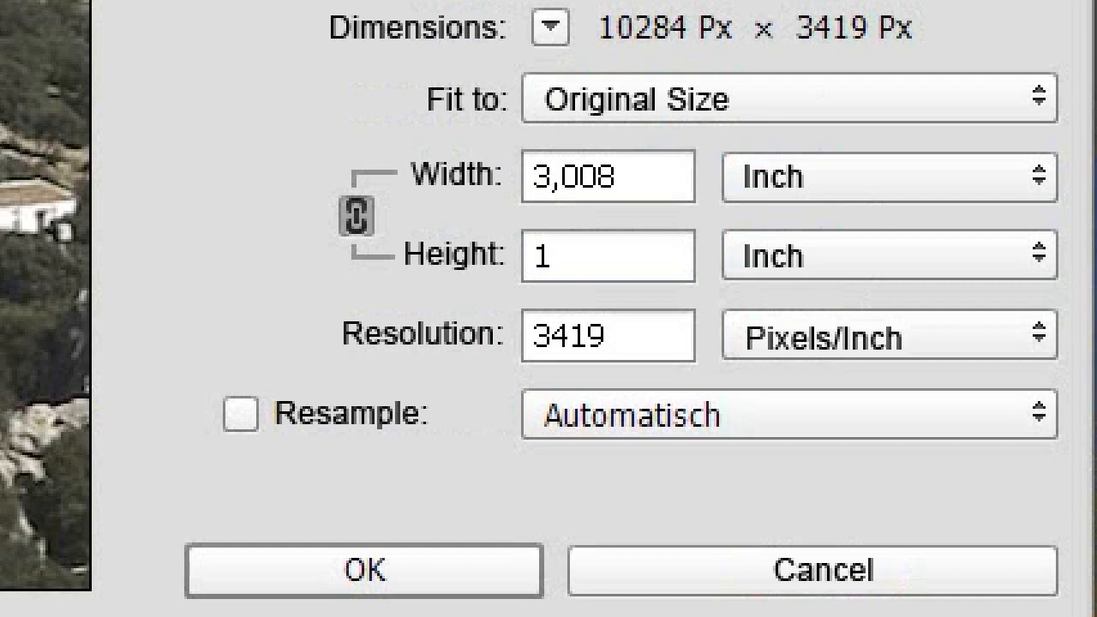
# Step: Try print widths of 36 and 60 inches and a resolution of 200 pixels/inch, and leave the Image Size settings
pyautogui.moveTo(668, 178); pyautogui.dragTo(530, 177)
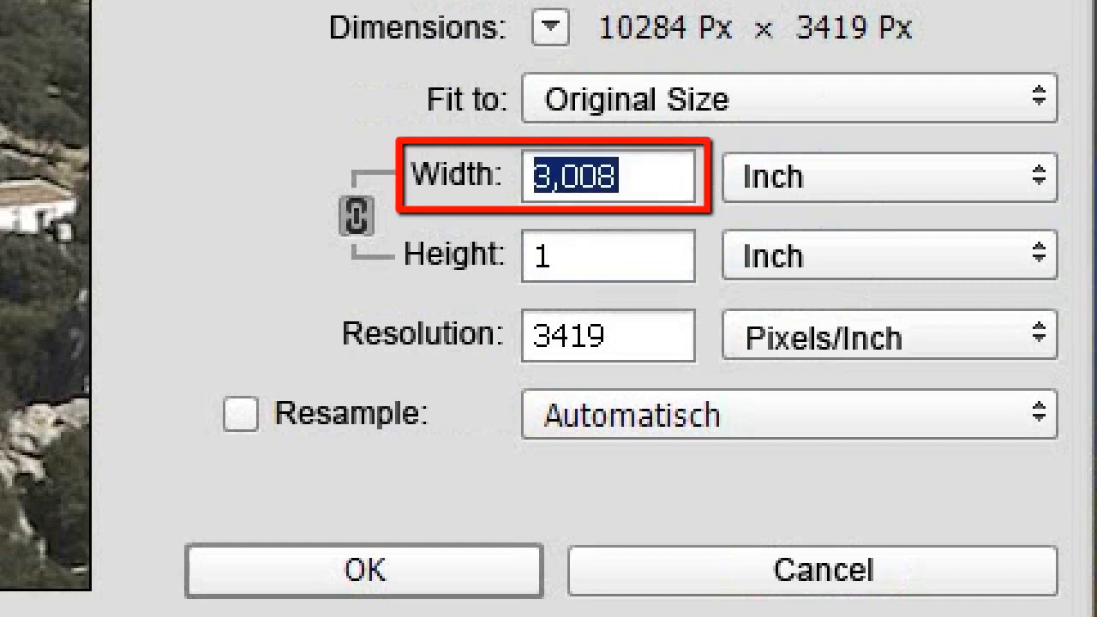
pyautogui.write('36')
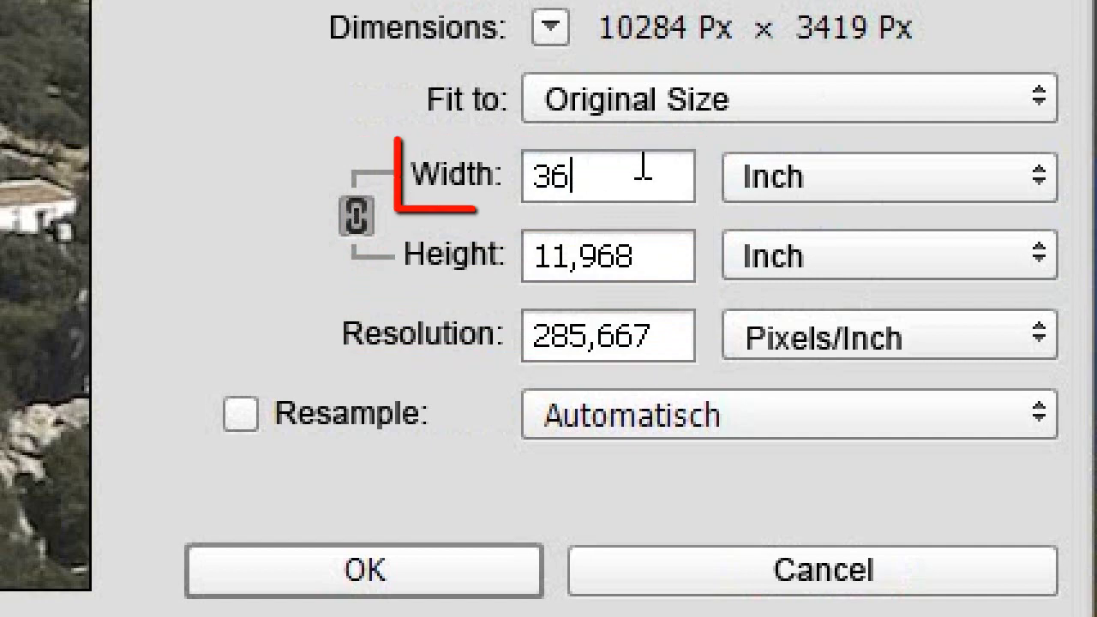
pyautogui.moveTo(642, 168); pyautogui.dragTo(526, 174)
pyautogui.write('60')
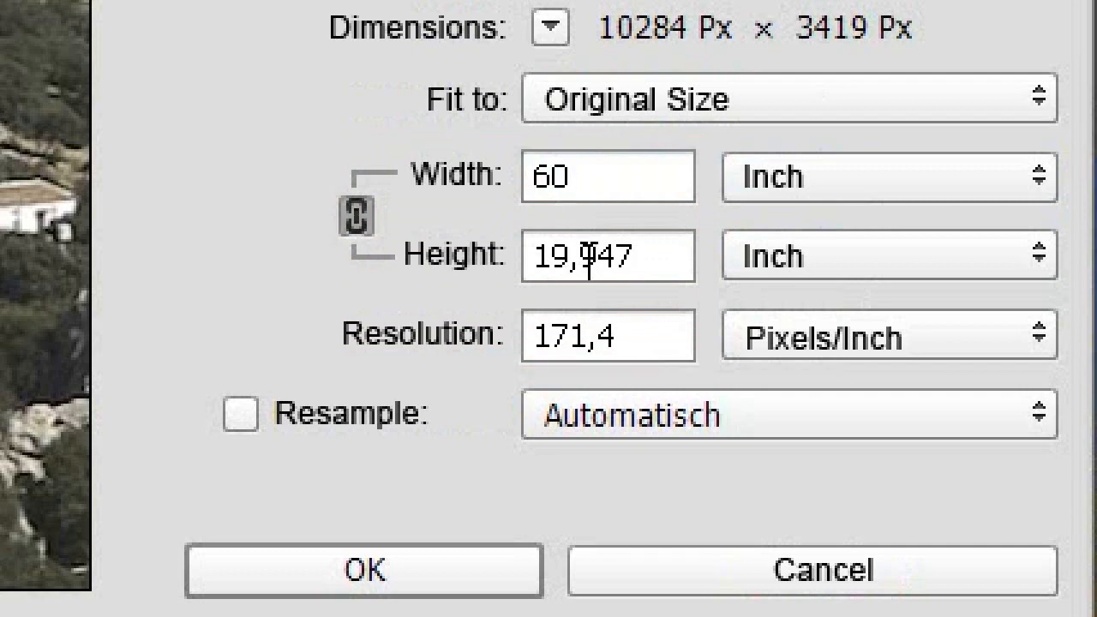
pyautogui.doubleClick(642, 335)
pyautogui.write('200')
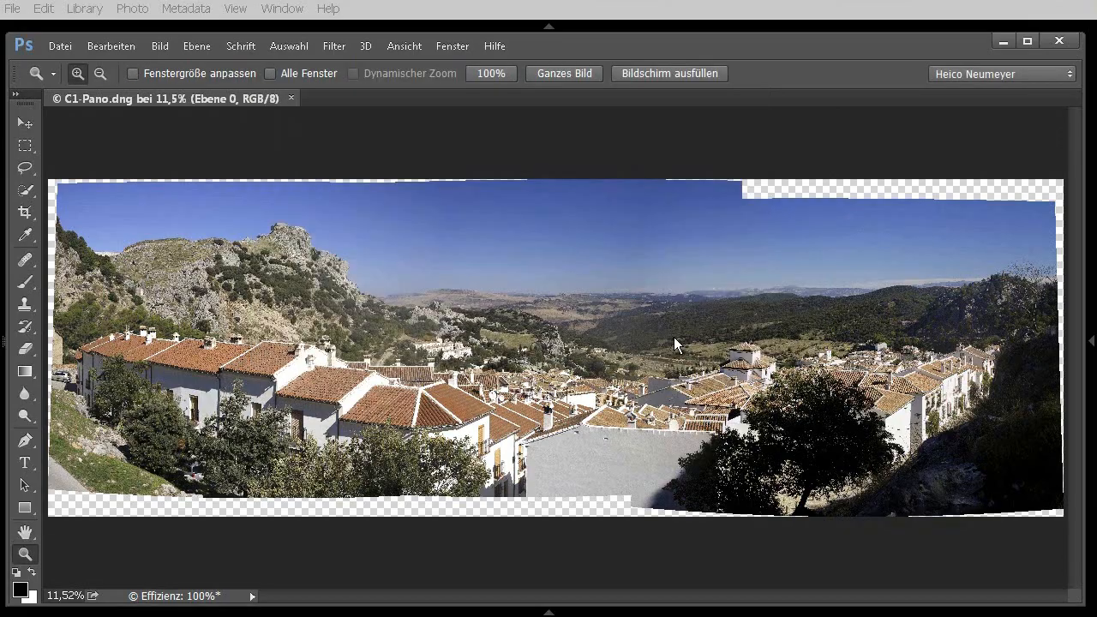
# Step: Switch back to Lightroom and enlarge the C1-Pano DNG panorama in the Library
pyautogui.click(630, 11)
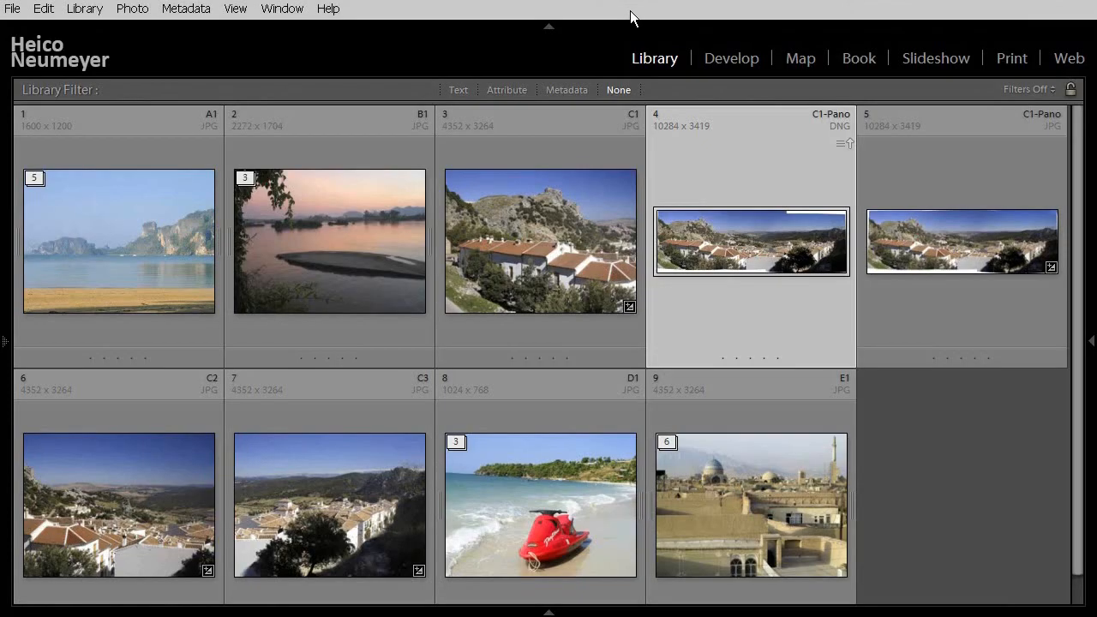
pyautogui.doubleClick(720, 246)
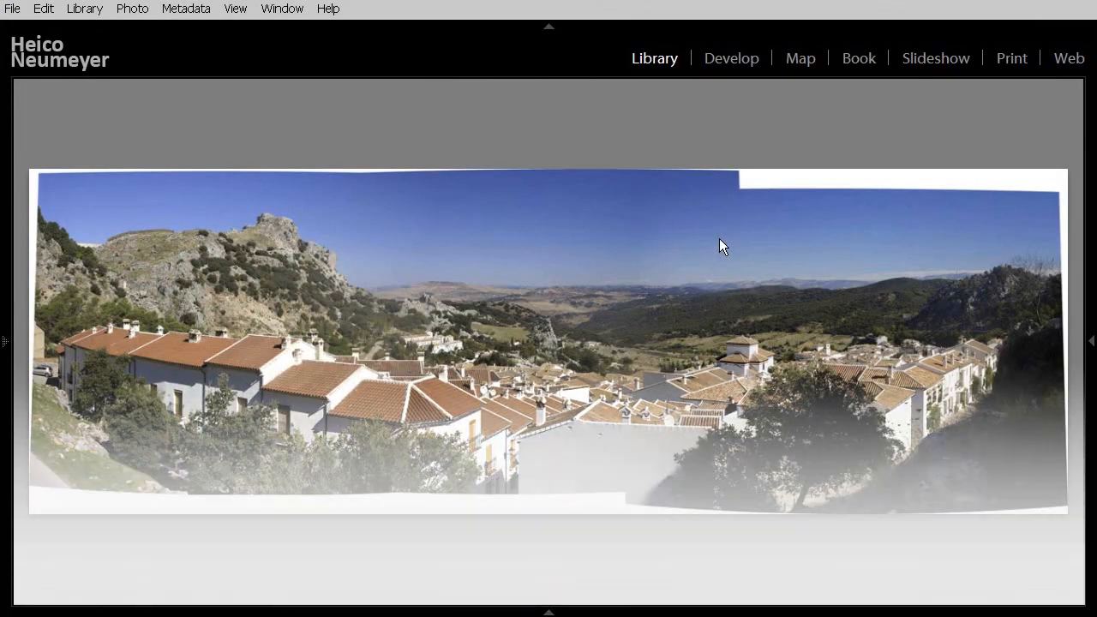